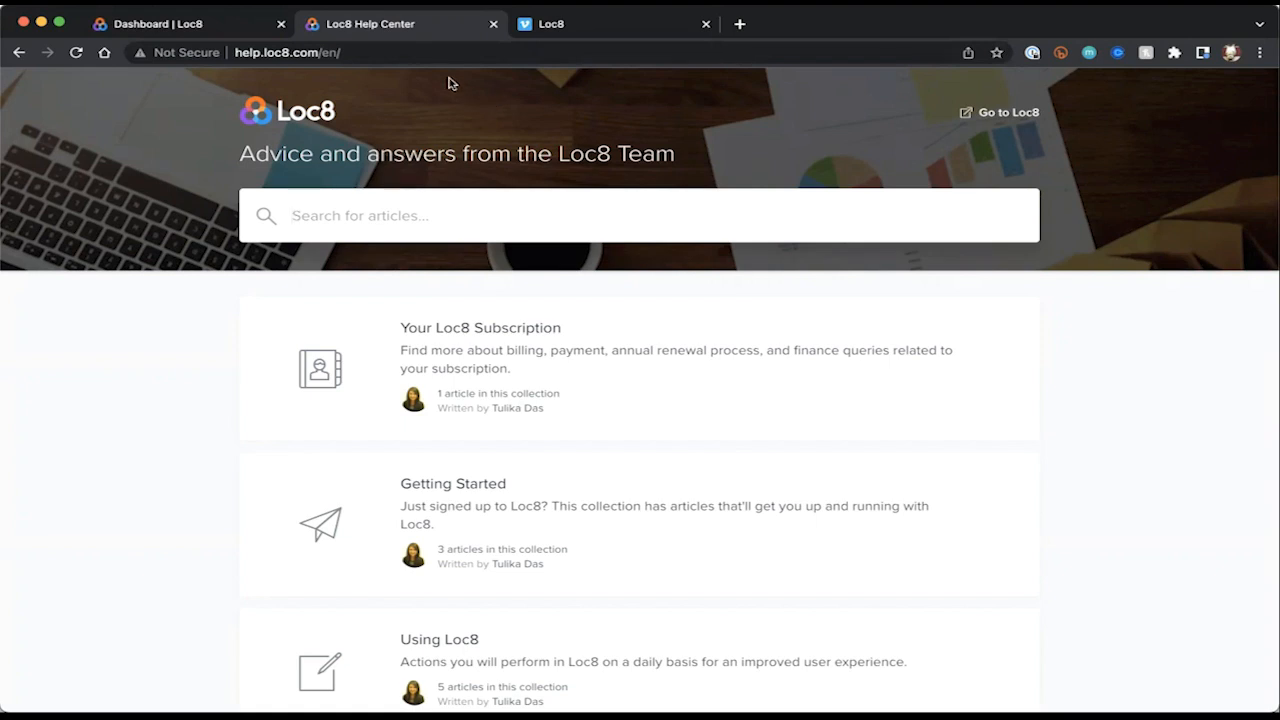
# - Switch to Loc8's Vimeo channel and look through its masterclass videos
pyautogui.click(572, 24)
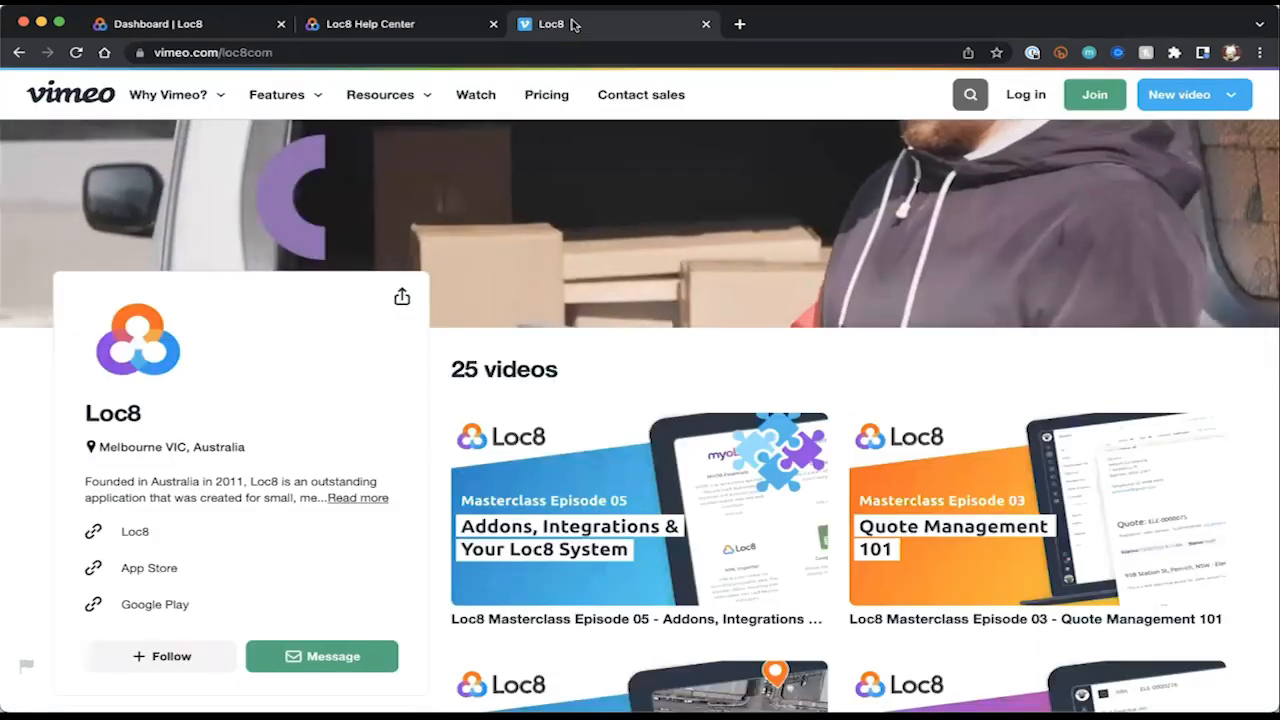
pyautogui.moveTo(736, 479)
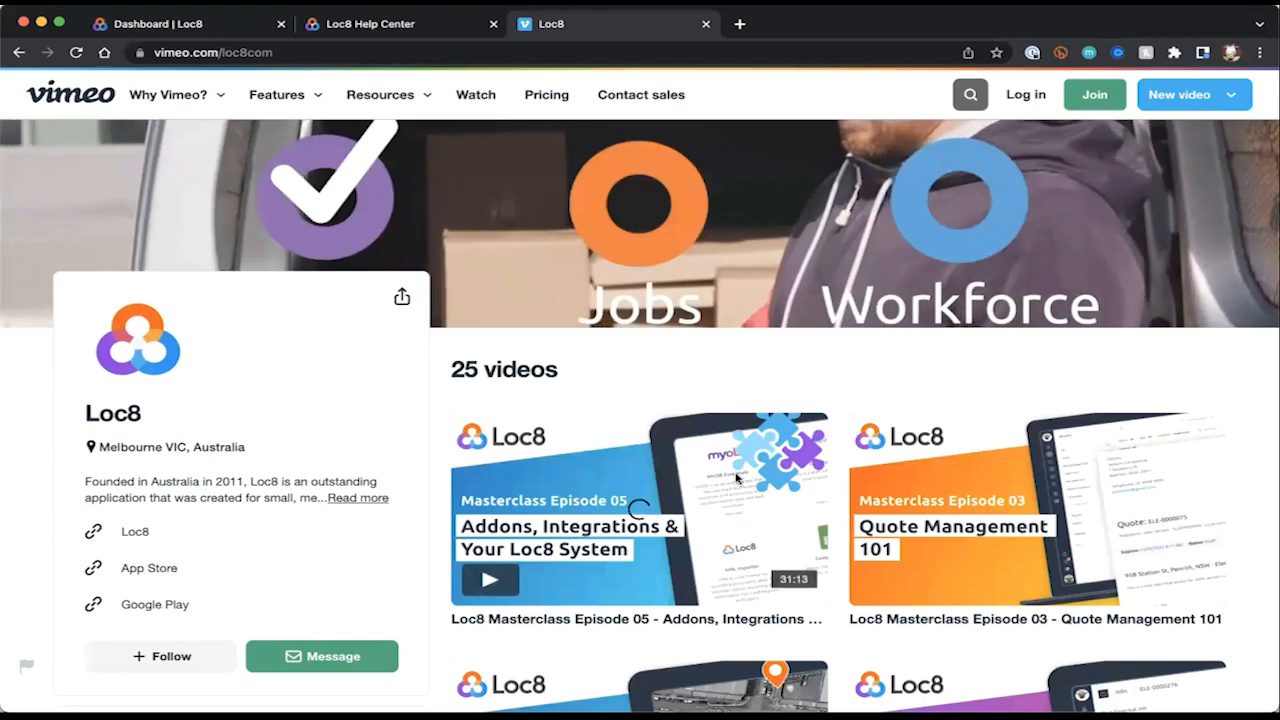
pyautogui.scroll(-3, 736, 479)
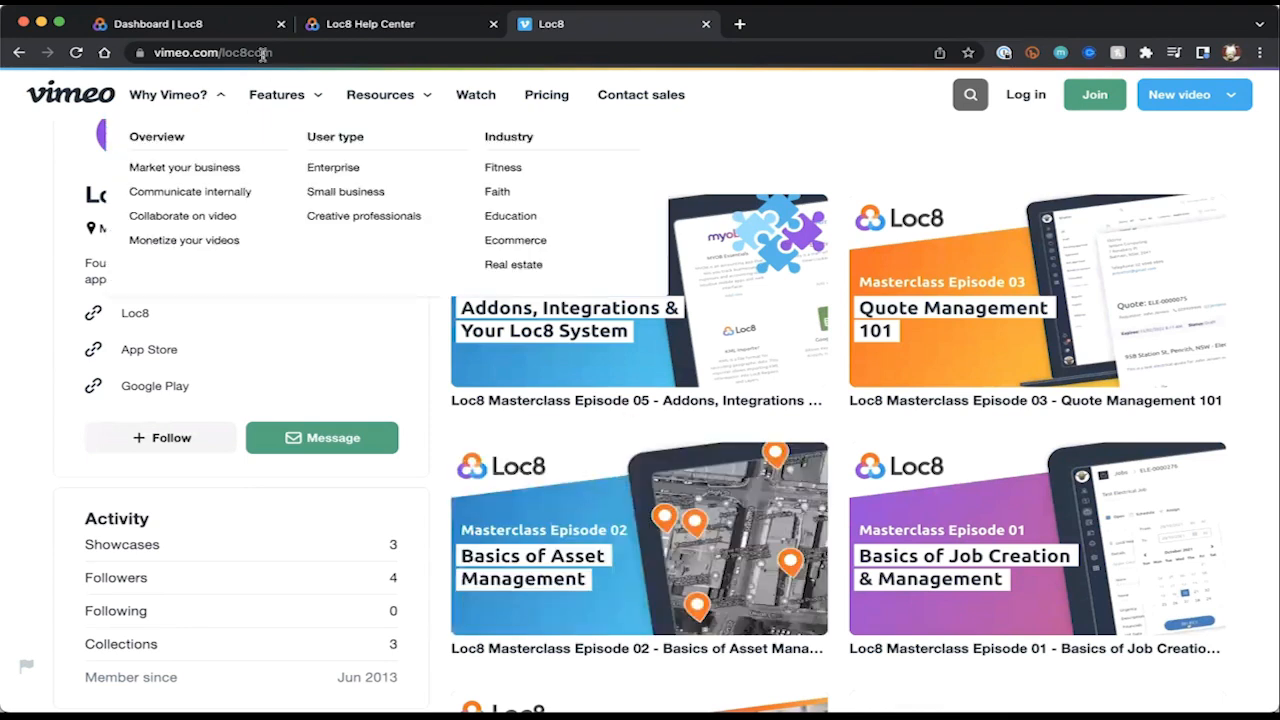
pyautogui.moveTo(580, 485)
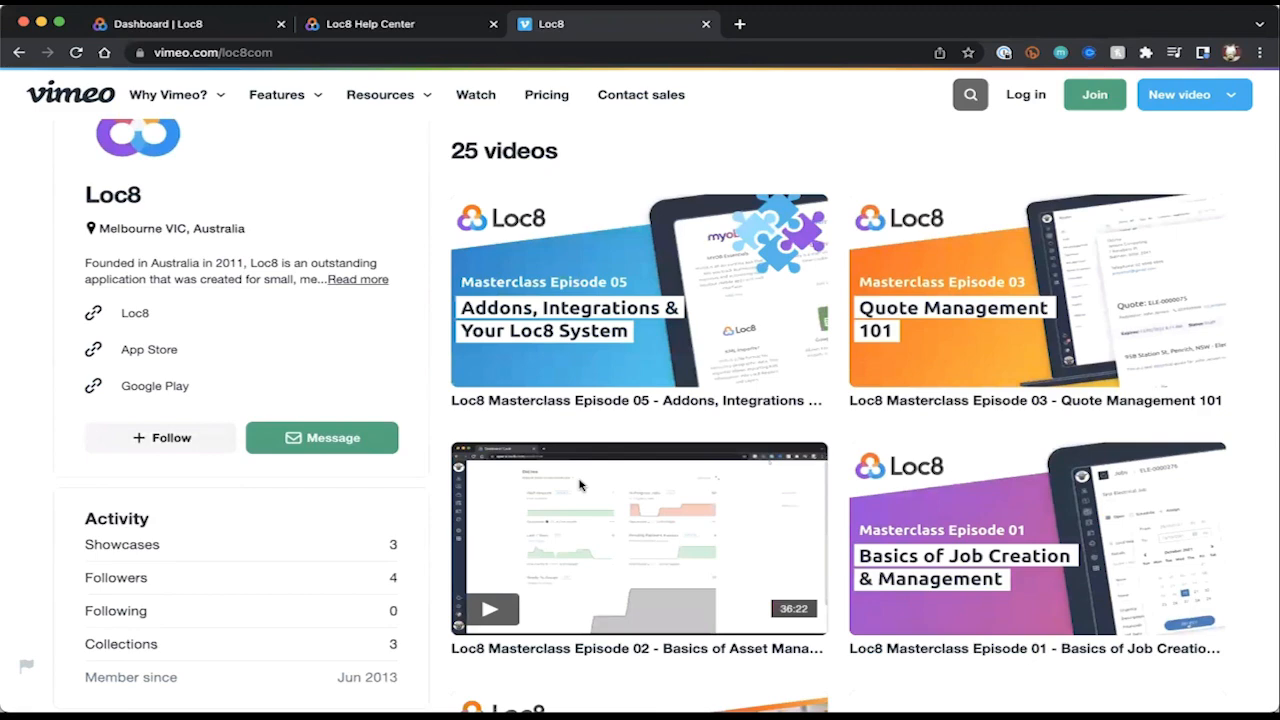
pyautogui.scroll(-5, 694, 574)
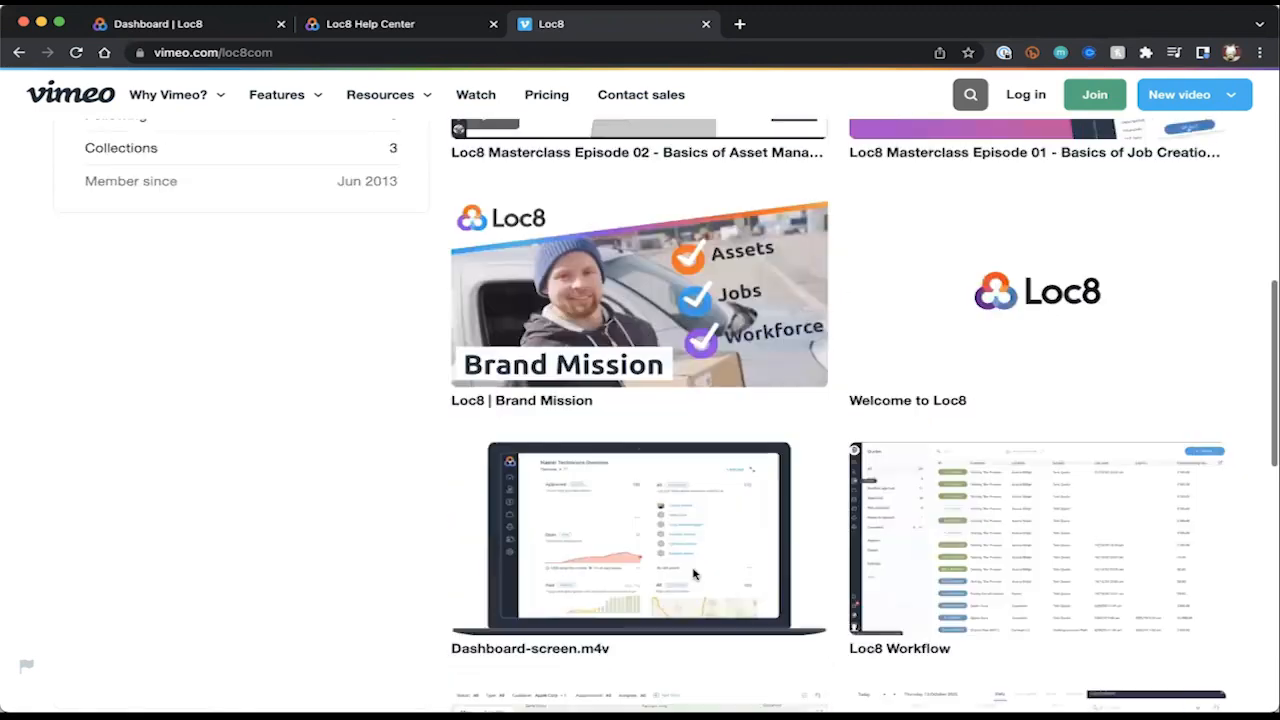
pyautogui.scroll(6, 694, 574)
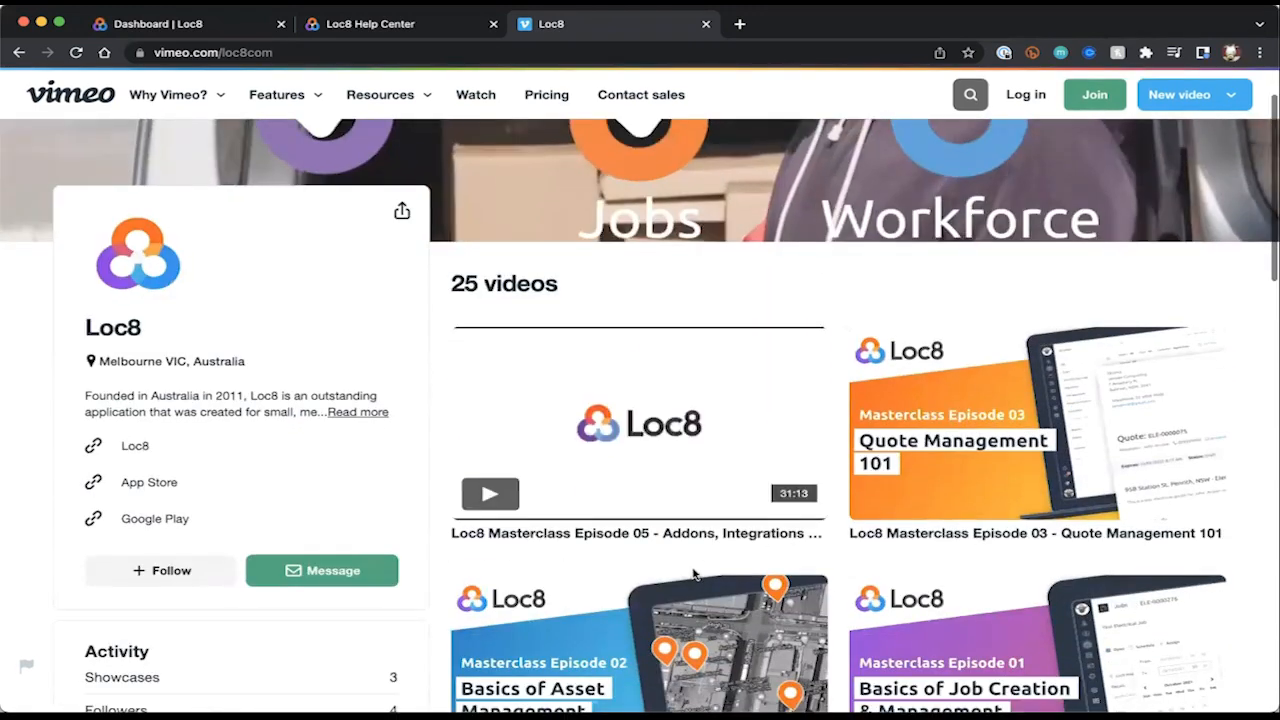
pyautogui.scroll(-4, 694, 573)
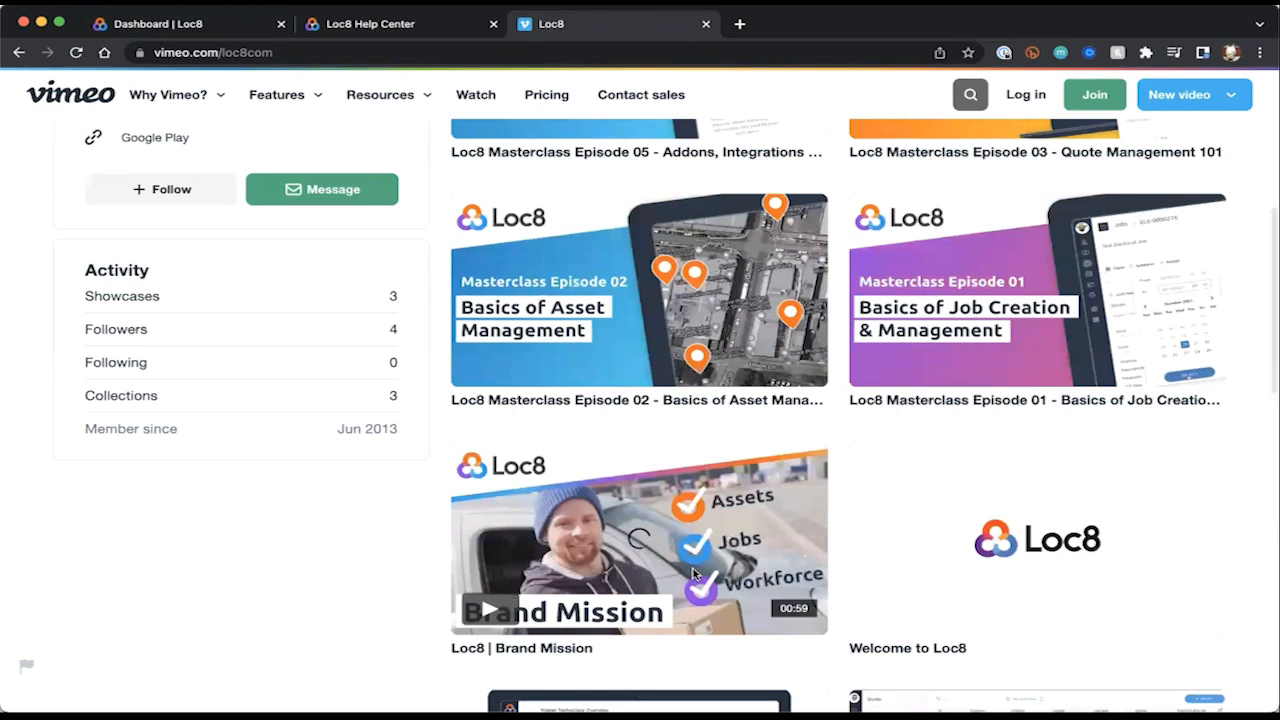
pyautogui.scroll(4, 693, 568)
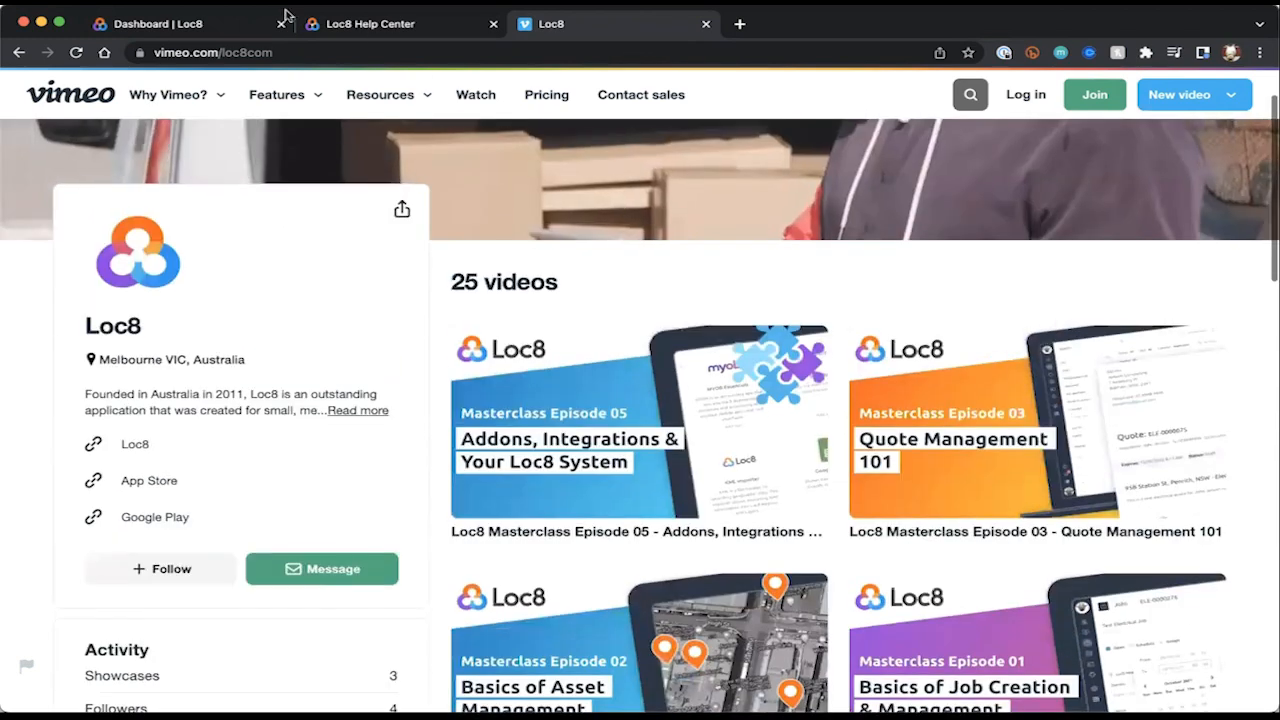
# - Return to the Loc8 dashboard, open Help for the personal account, and view the new message composer before going back
pyautogui.click(285, 15)
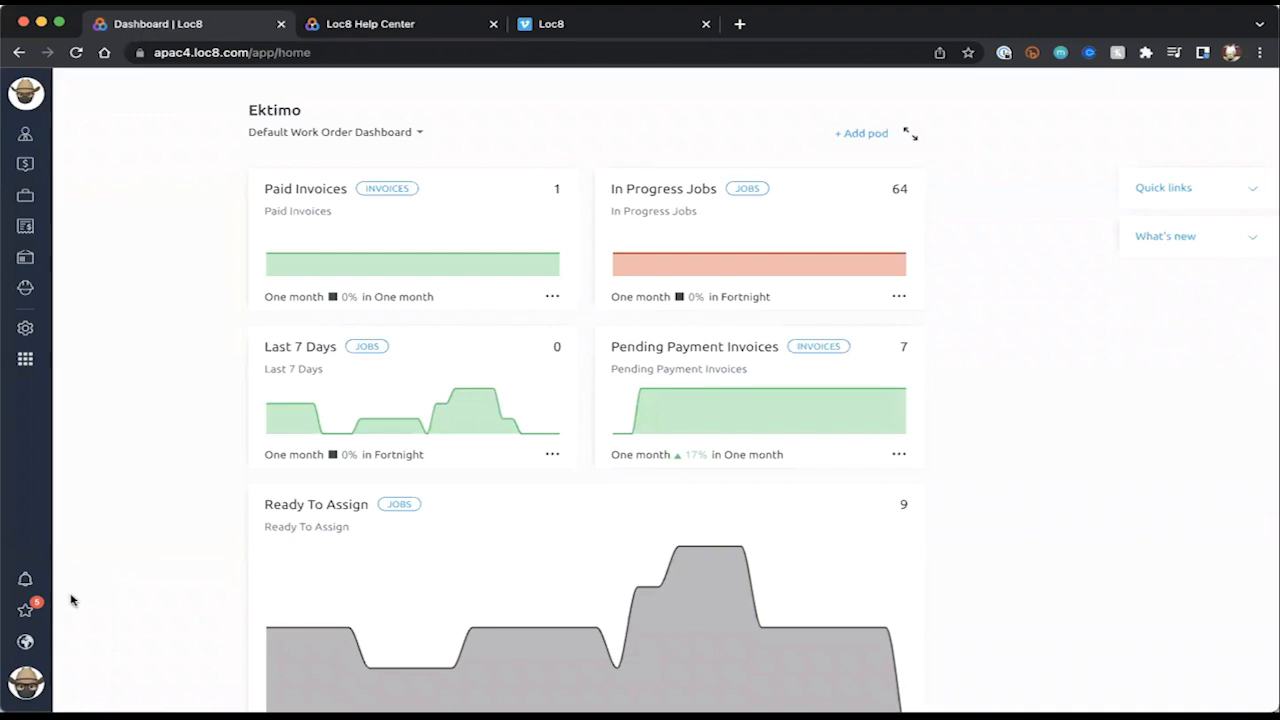
pyautogui.click(33, 678)
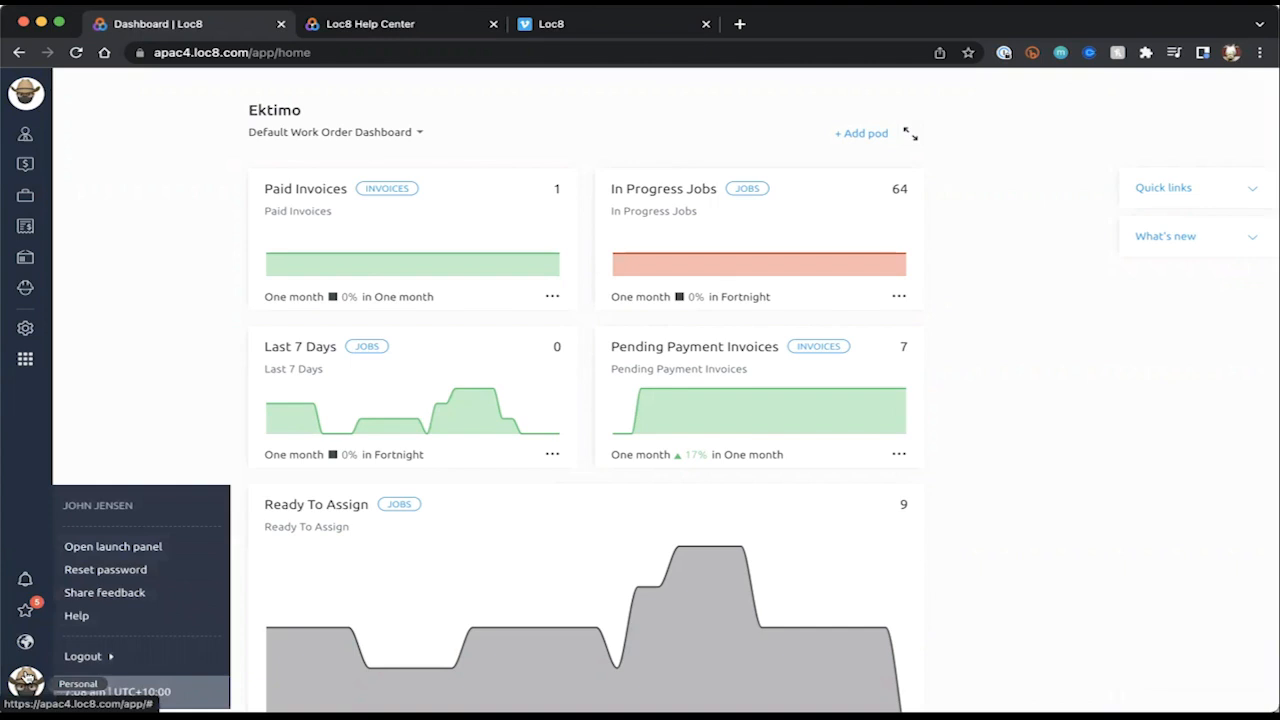
pyautogui.click(90, 617)
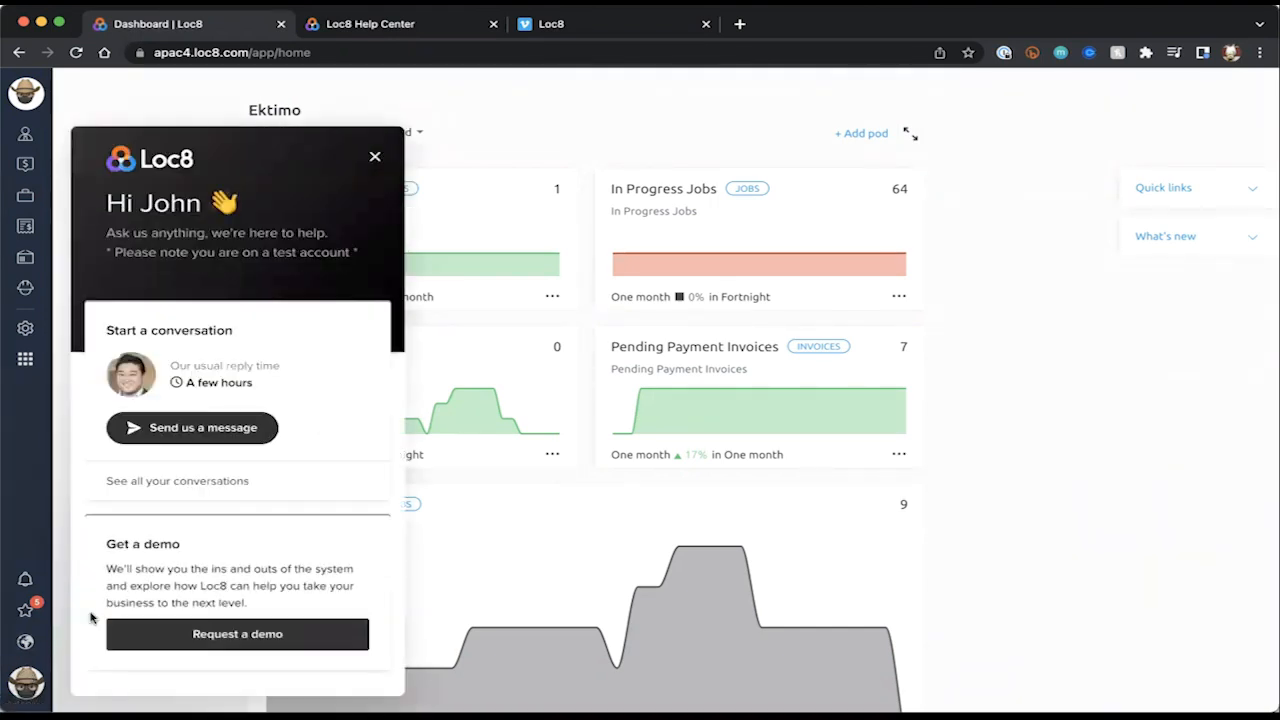
pyautogui.click(218, 430)
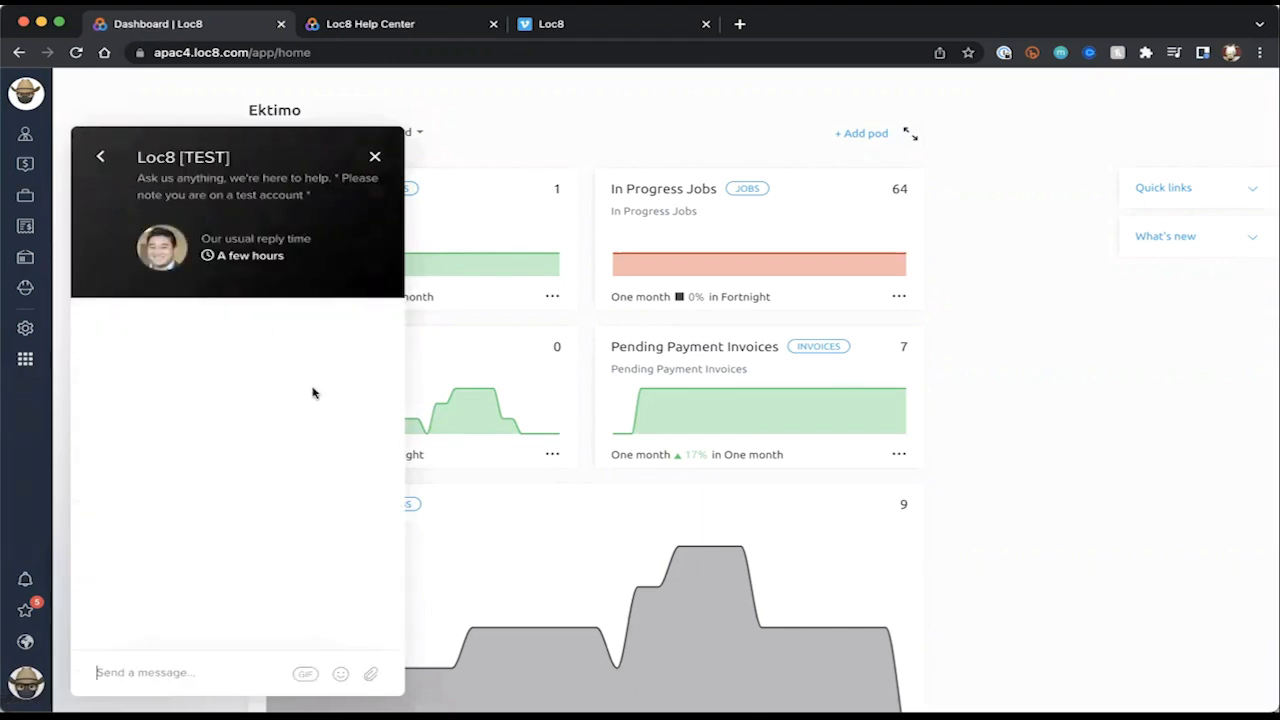
pyautogui.click(102, 157)
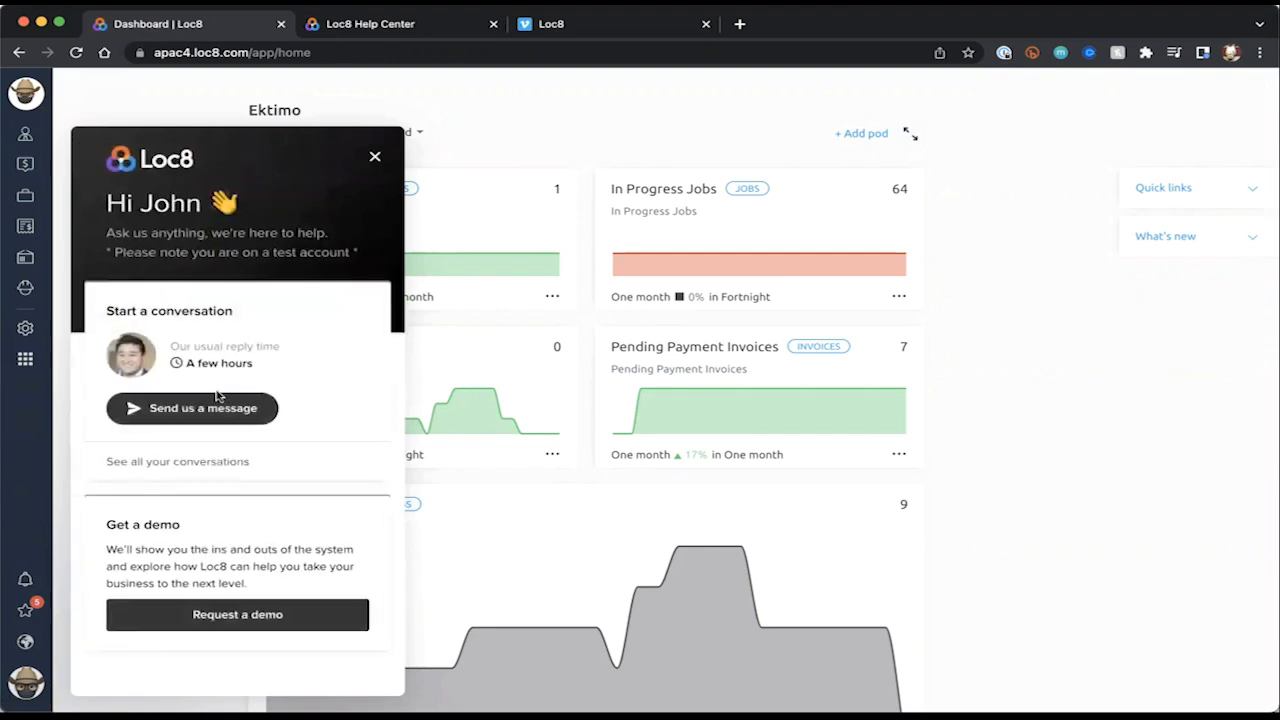
# - Review the list of past support conversations and close the help messenger
pyautogui.click(195, 458)
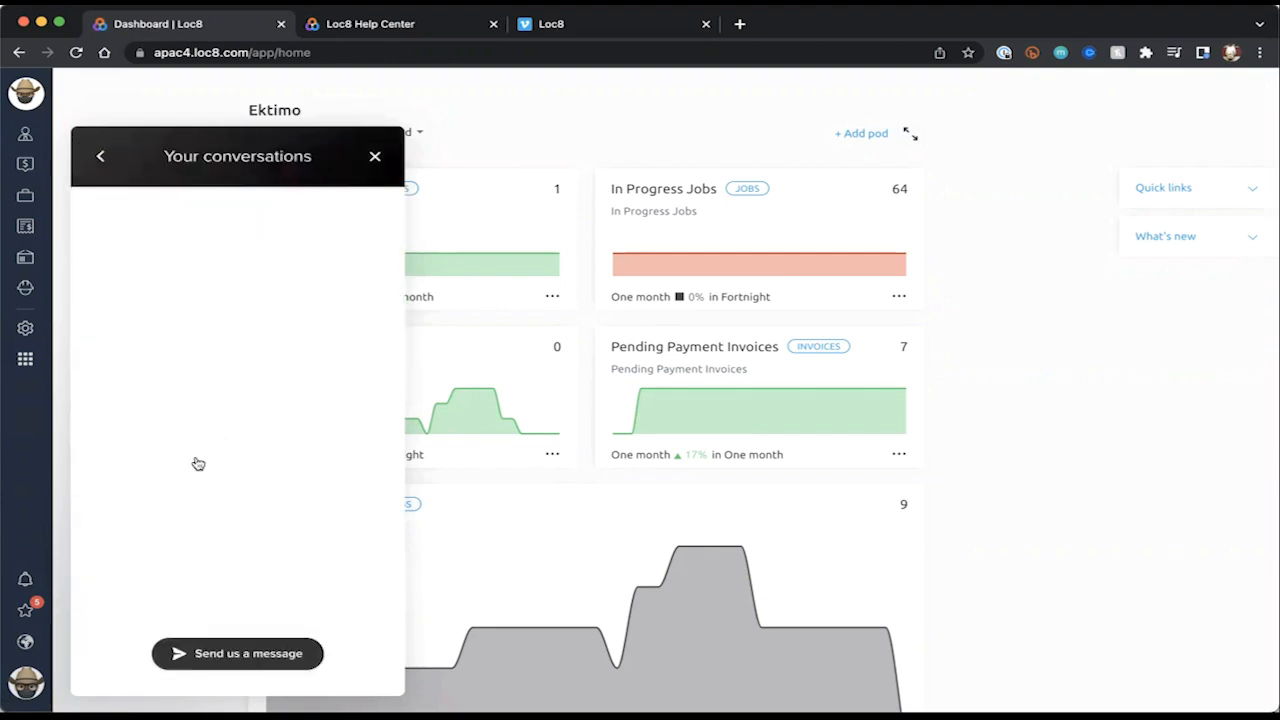
pyautogui.scroll(-1, 230, 445)
pyautogui.scroll(1, 230, 447)
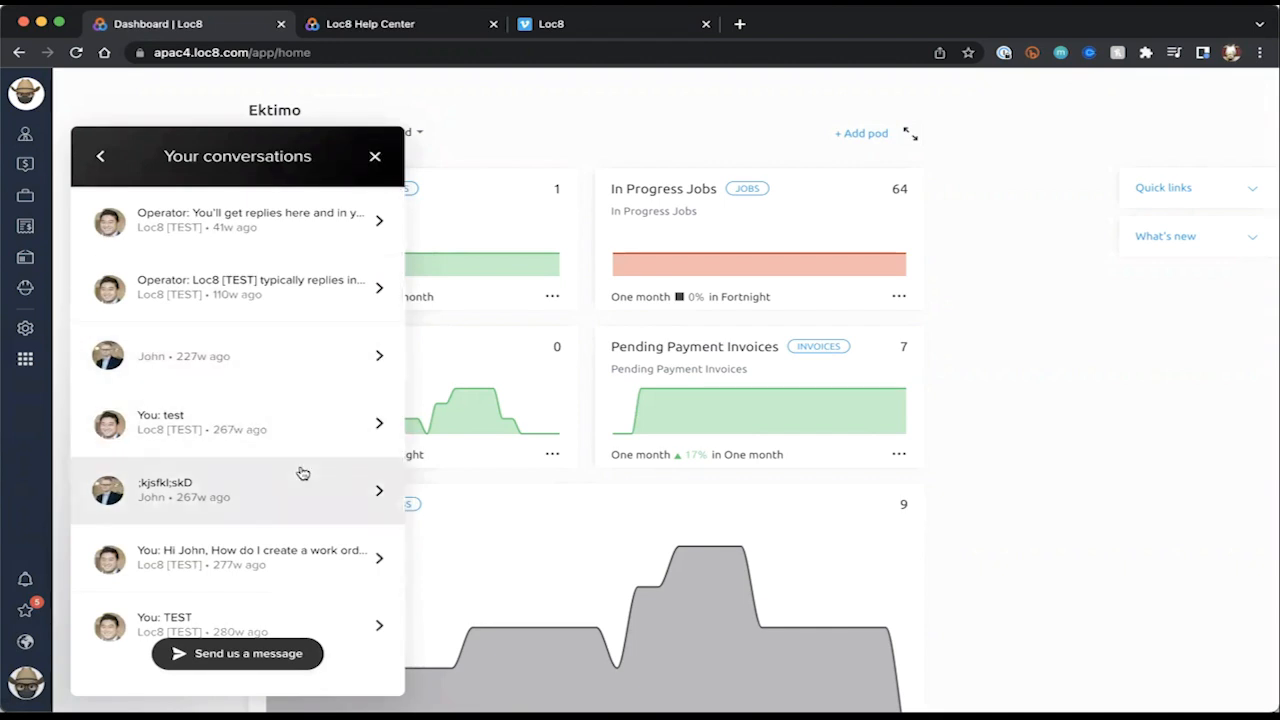
pyautogui.click(376, 158)
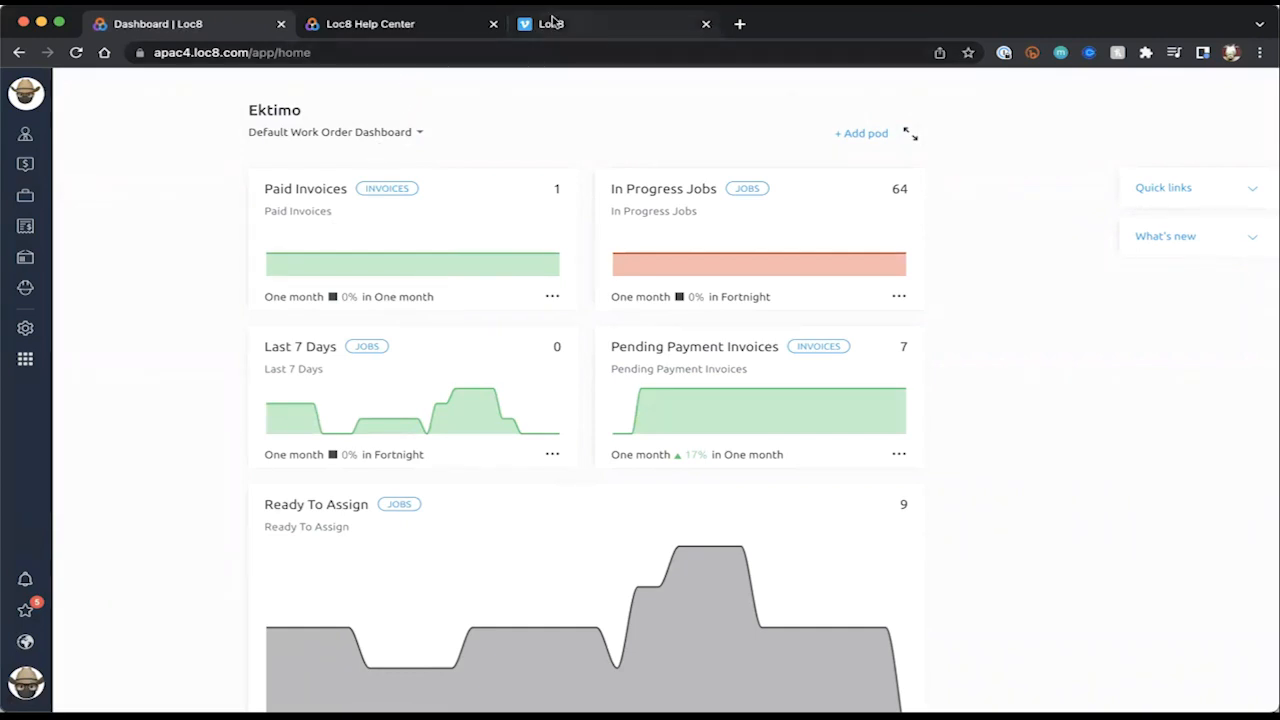
# - Reopen the Help messenger for the personal account and close it again
pyautogui.click(26, 676)
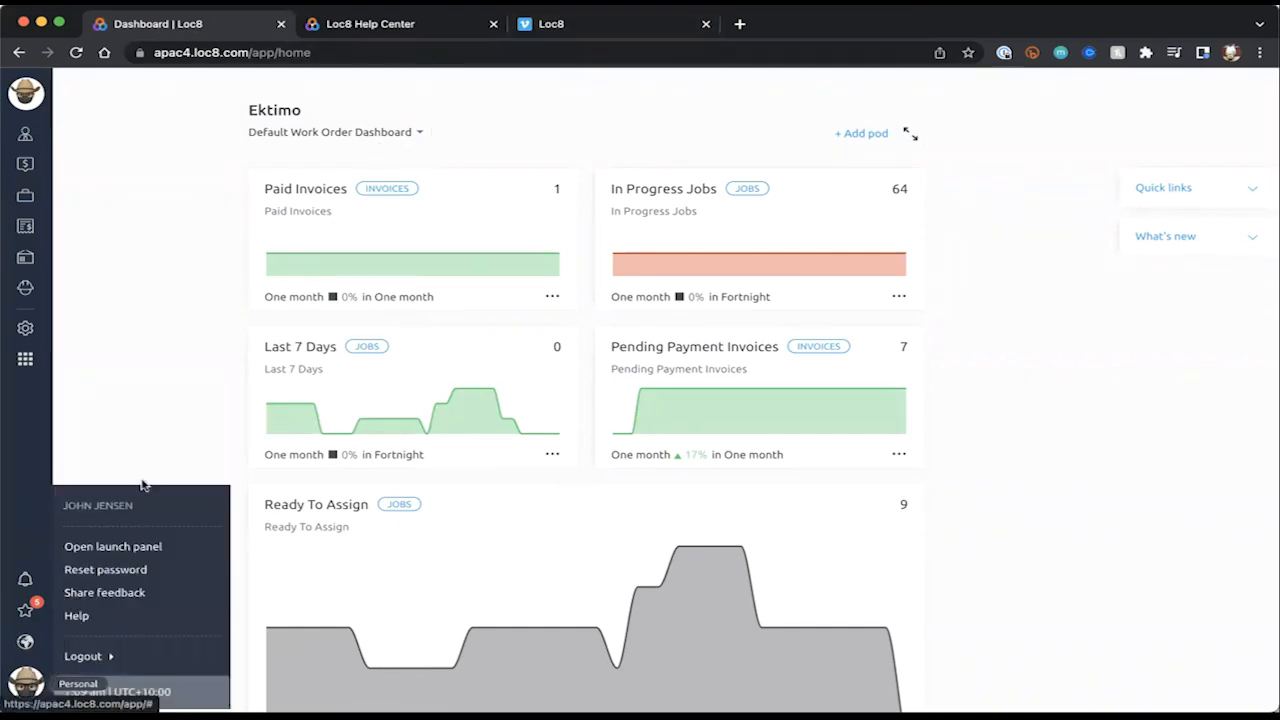
pyautogui.click(110, 615)
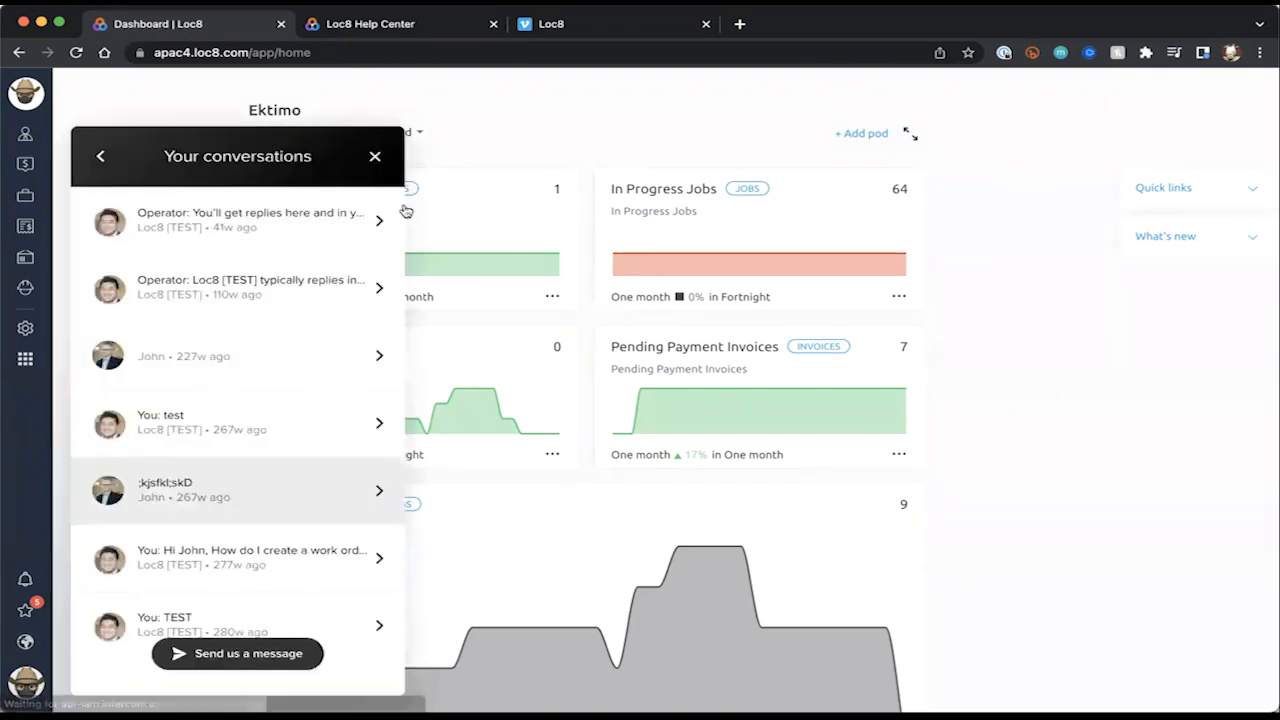
pyautogui.click(380, 158)
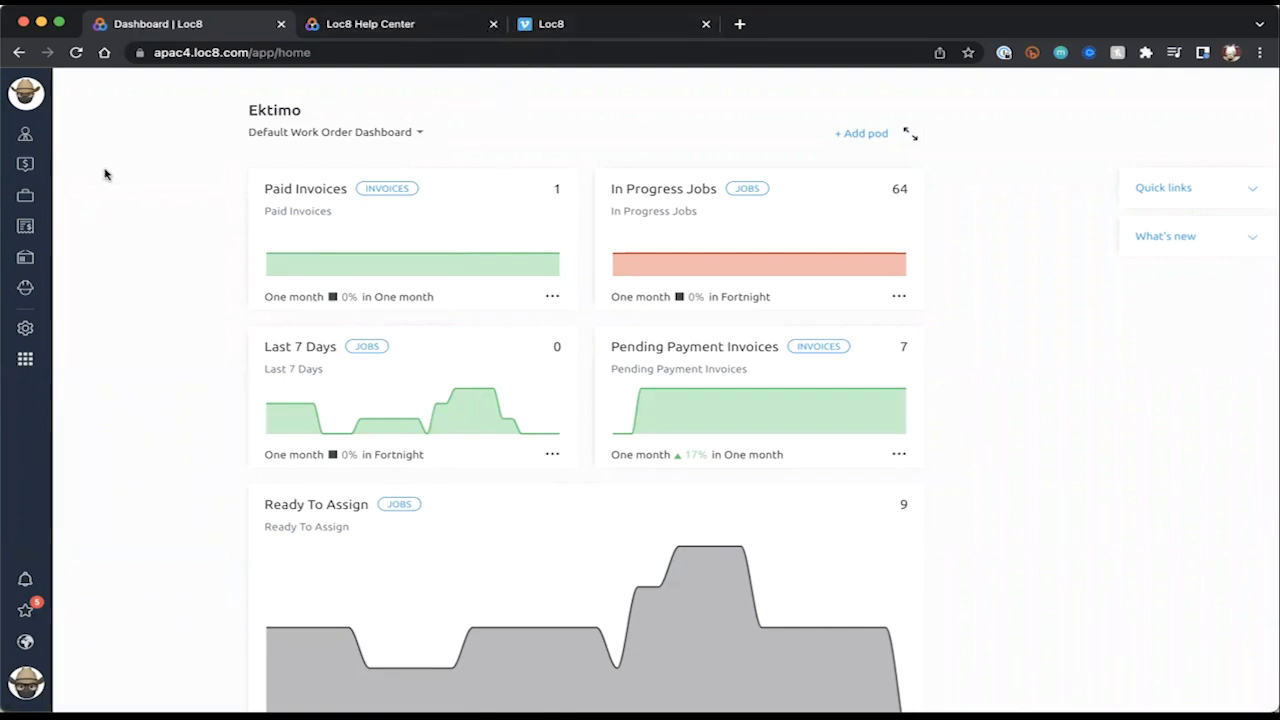
# - View the Invoices and Assets modules and show the record types available for creation in Assets
pyautogui.click(25, 226)
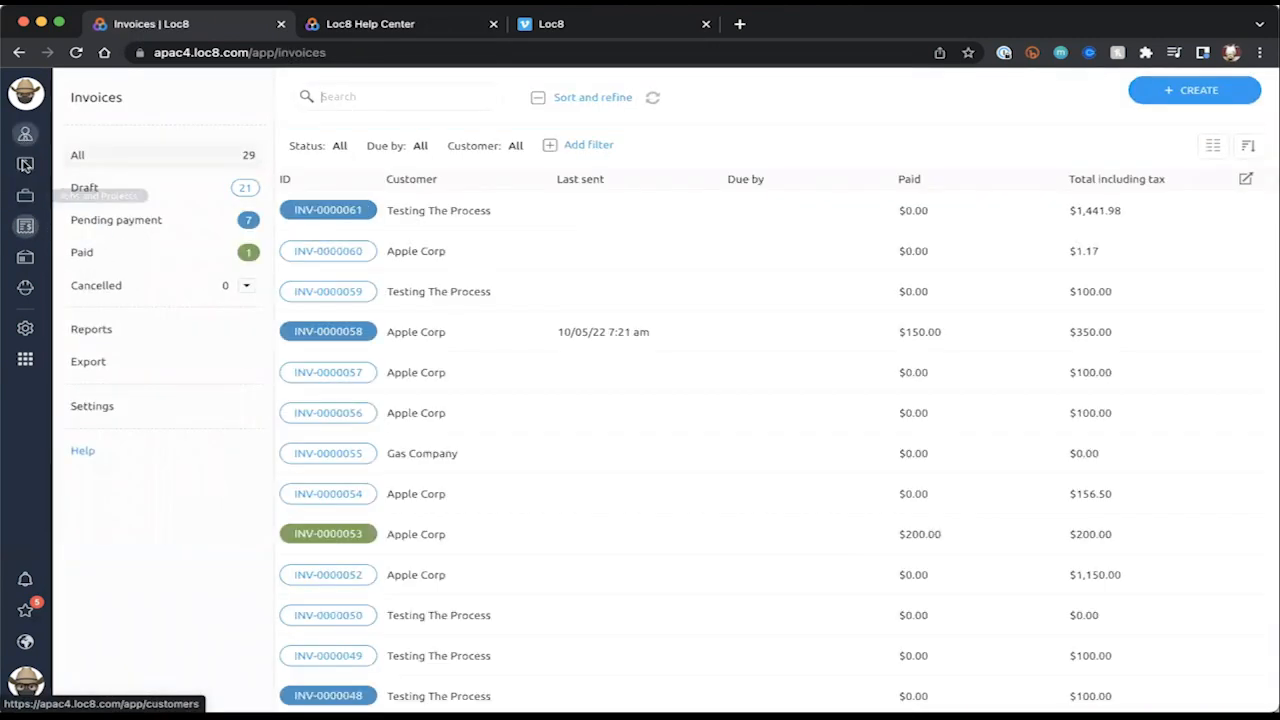
pyautogui.click(25, 259)
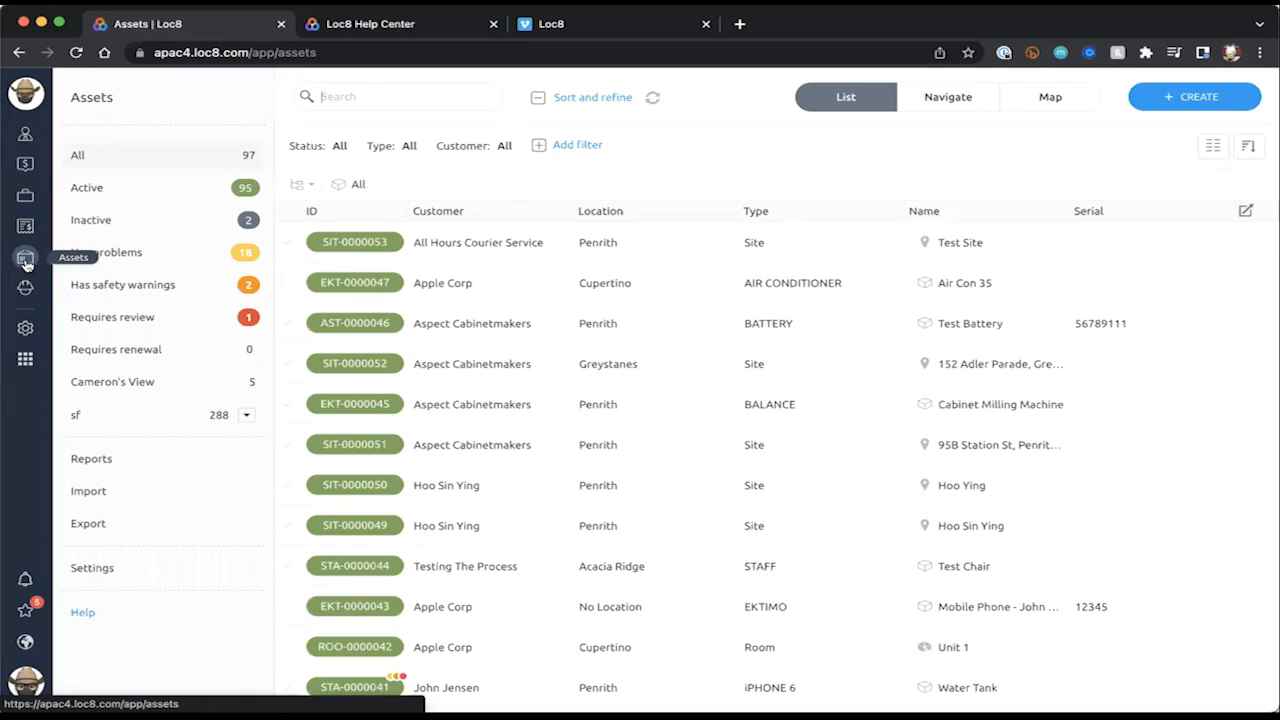
pyautogui.click(1211, 95)
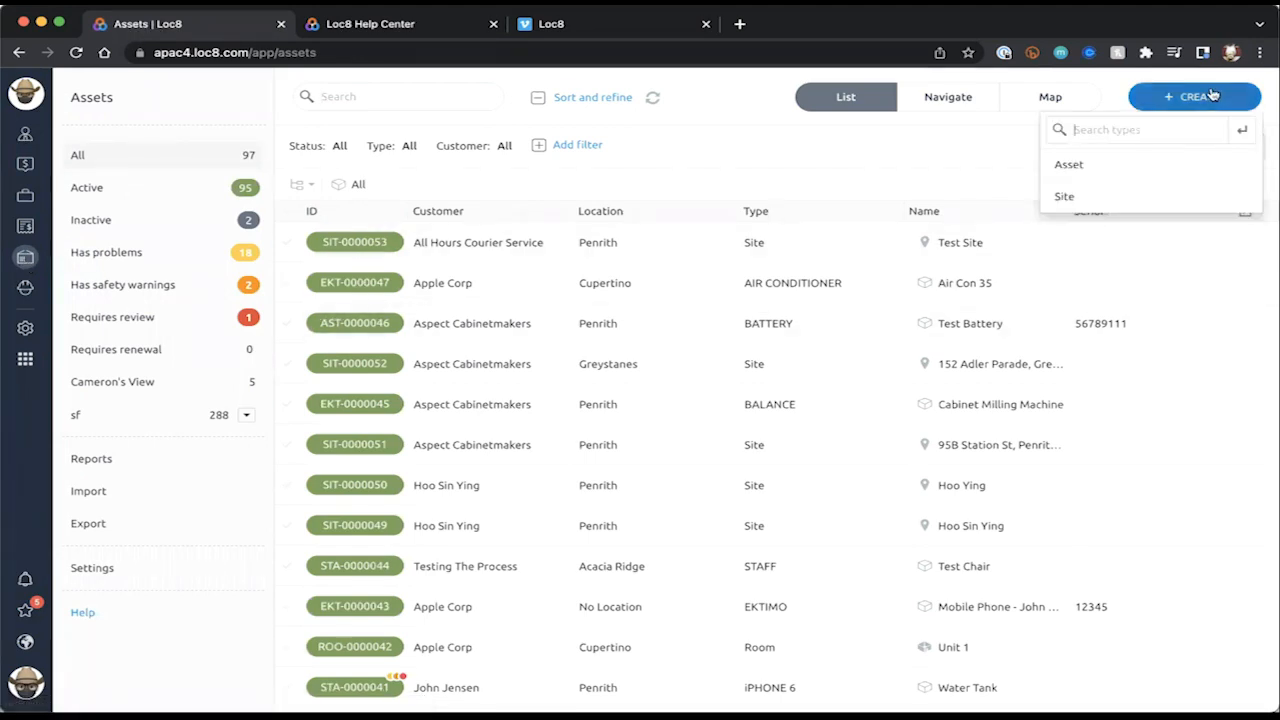
# - Switch to Loc8's Vimeo channel, load more videos, and look through the how-to tutorials
pyautogui.click(535, 24)
pyautogui.scroll(-3, 771, 420)
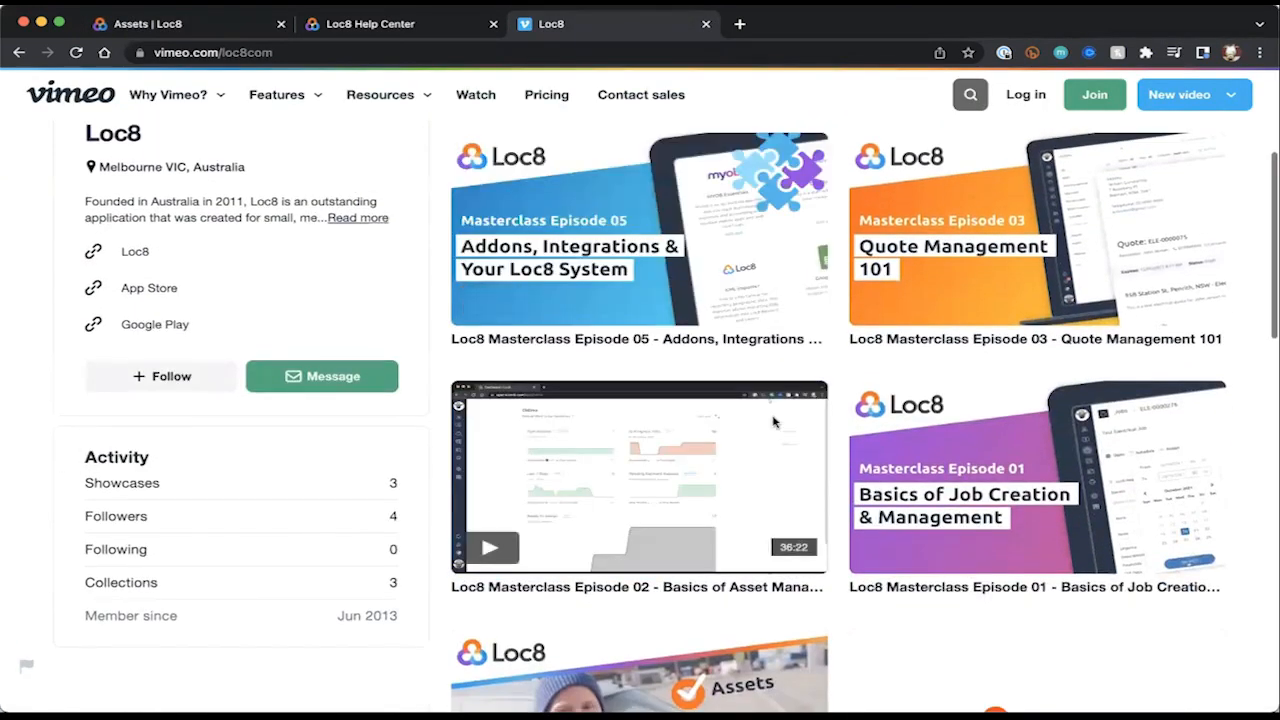
pyautogui.scroll(-3, 773, 422)
pyautogui.scroll(-5, 773, 422)
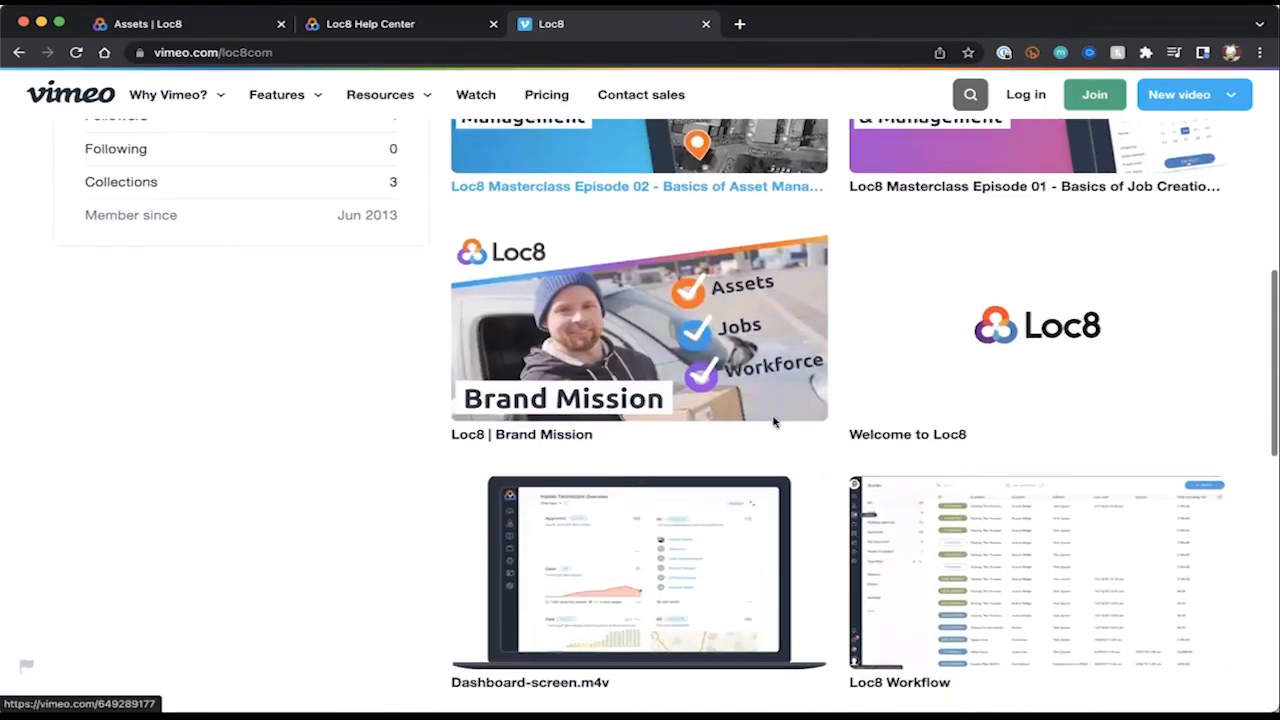
pyautogui.scroll(-10, 773, 422)
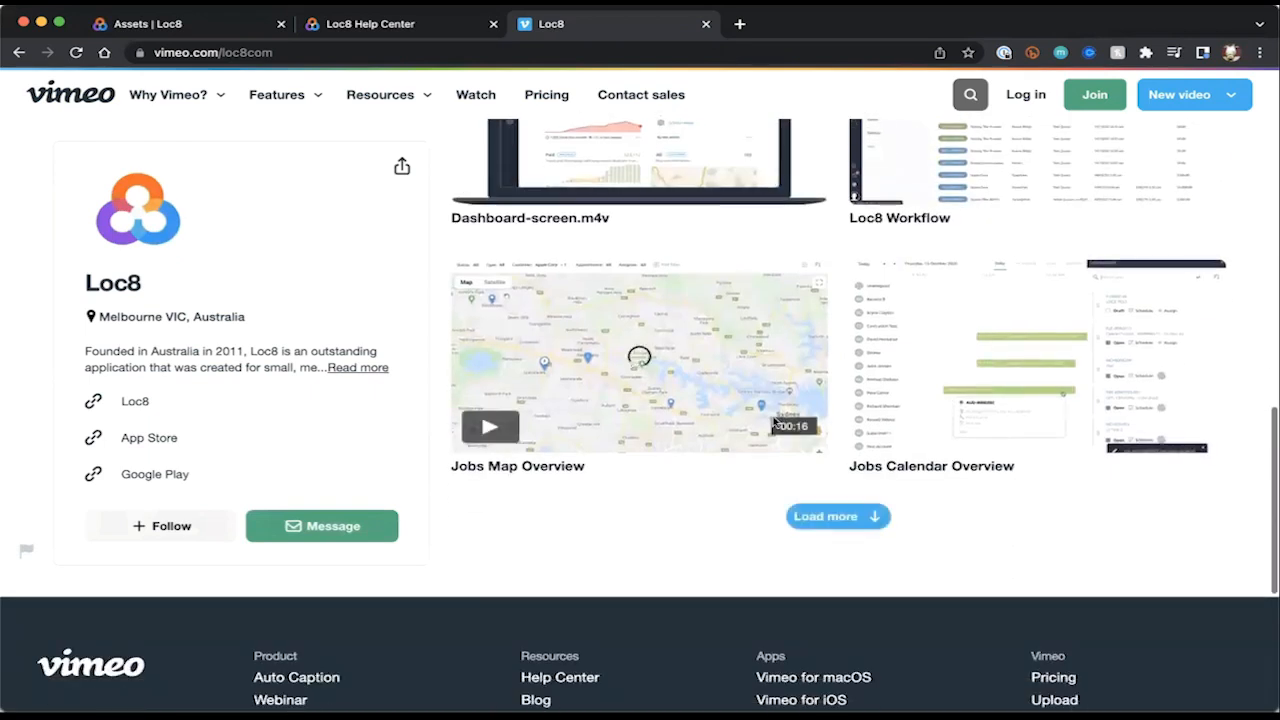
pyautogui.scroll(5, 775, 422)
pyautogui.scroll(-10, 814, 320)
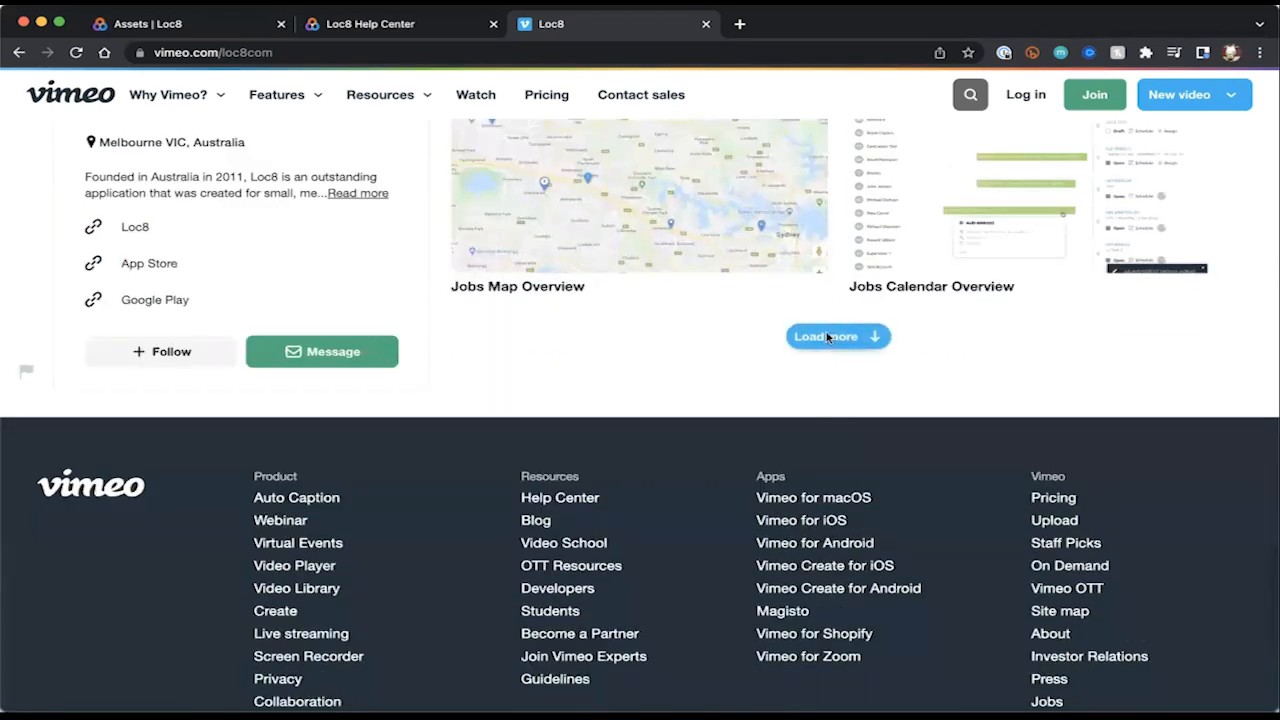
pyautogui.click(828, 338)
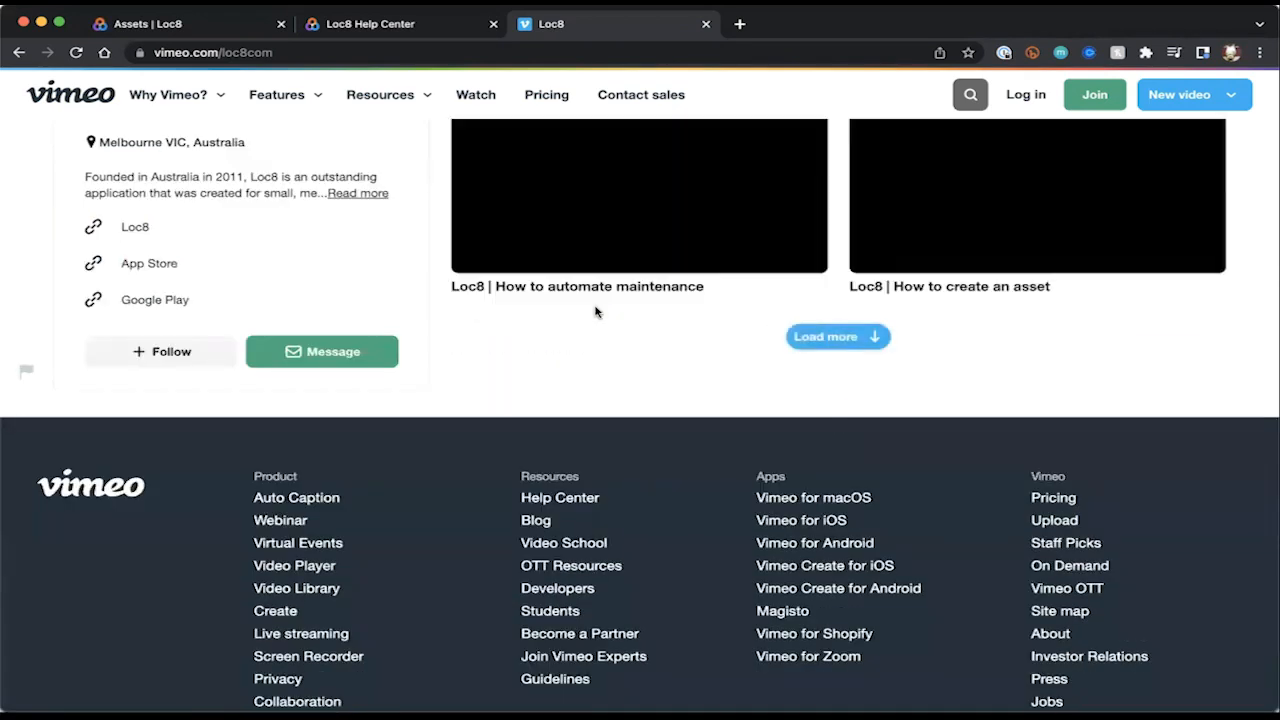
pyautogui.scroll(-6, 596, 311)
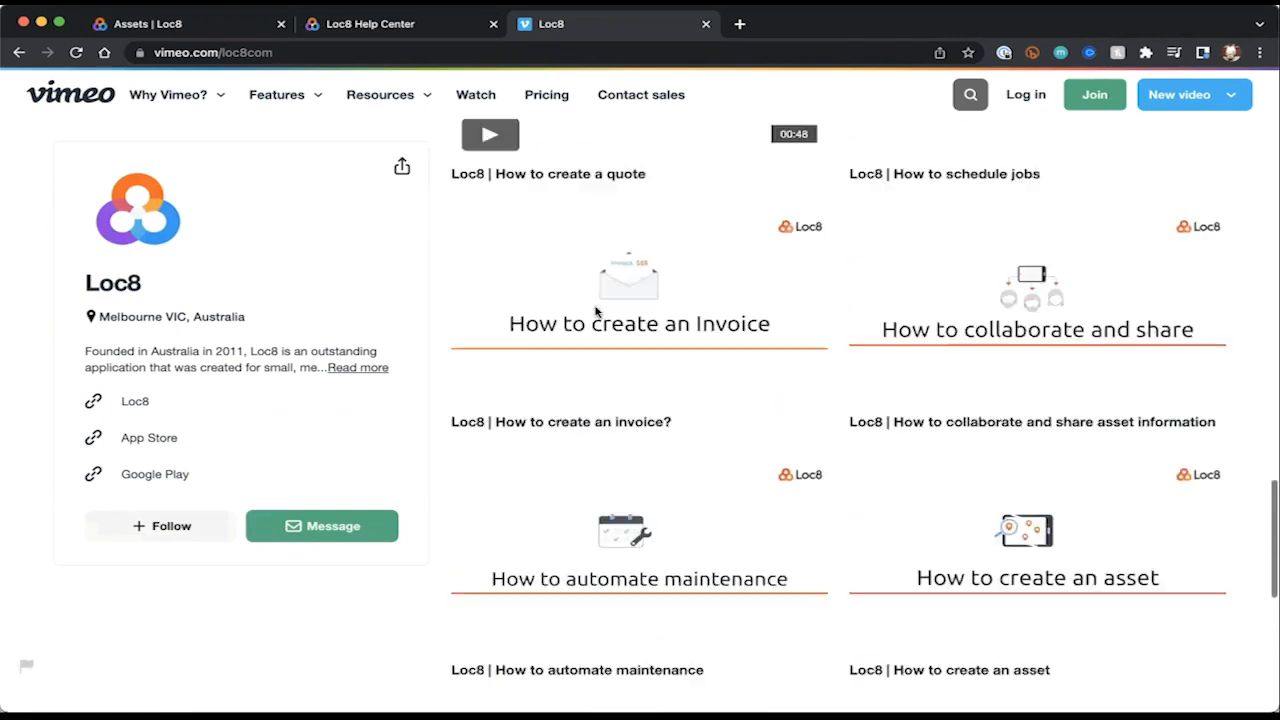
pyautogui.scroll(20, 983, 312)
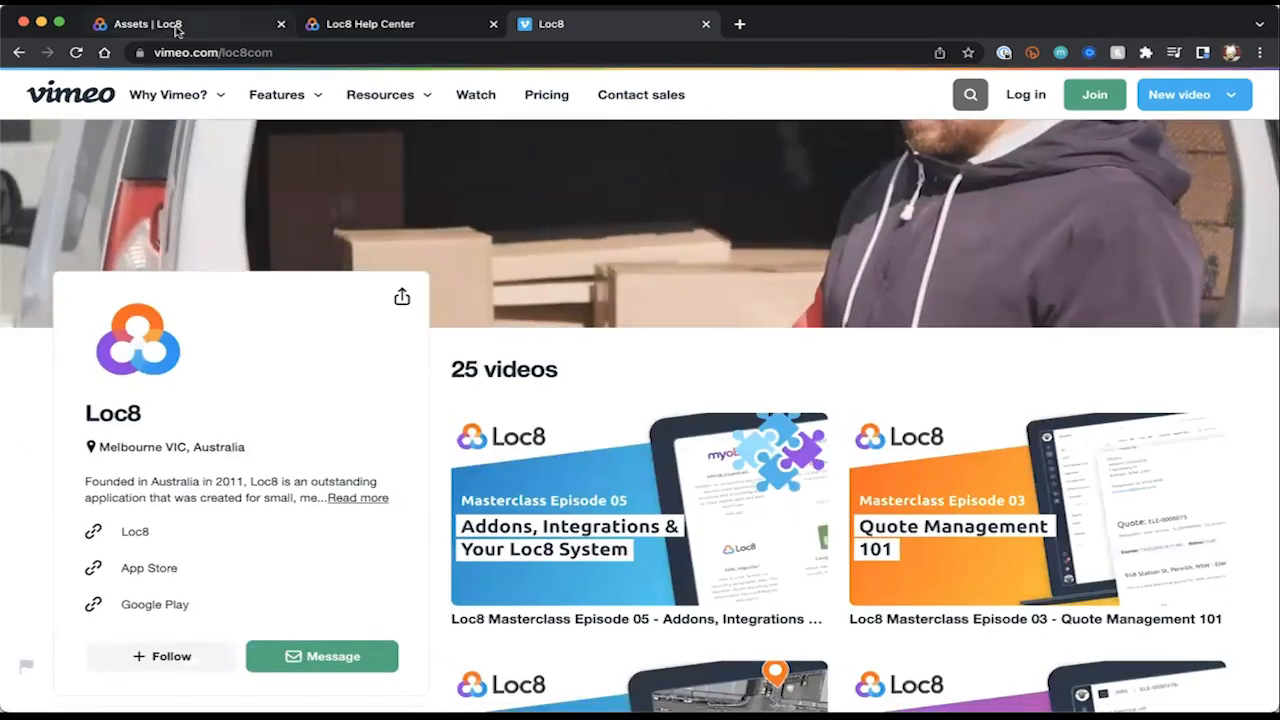
# - Return to Loc8 Assets, view the blank form for creating an Asset, and leave it without saving
pyautogui.click(190, 25)
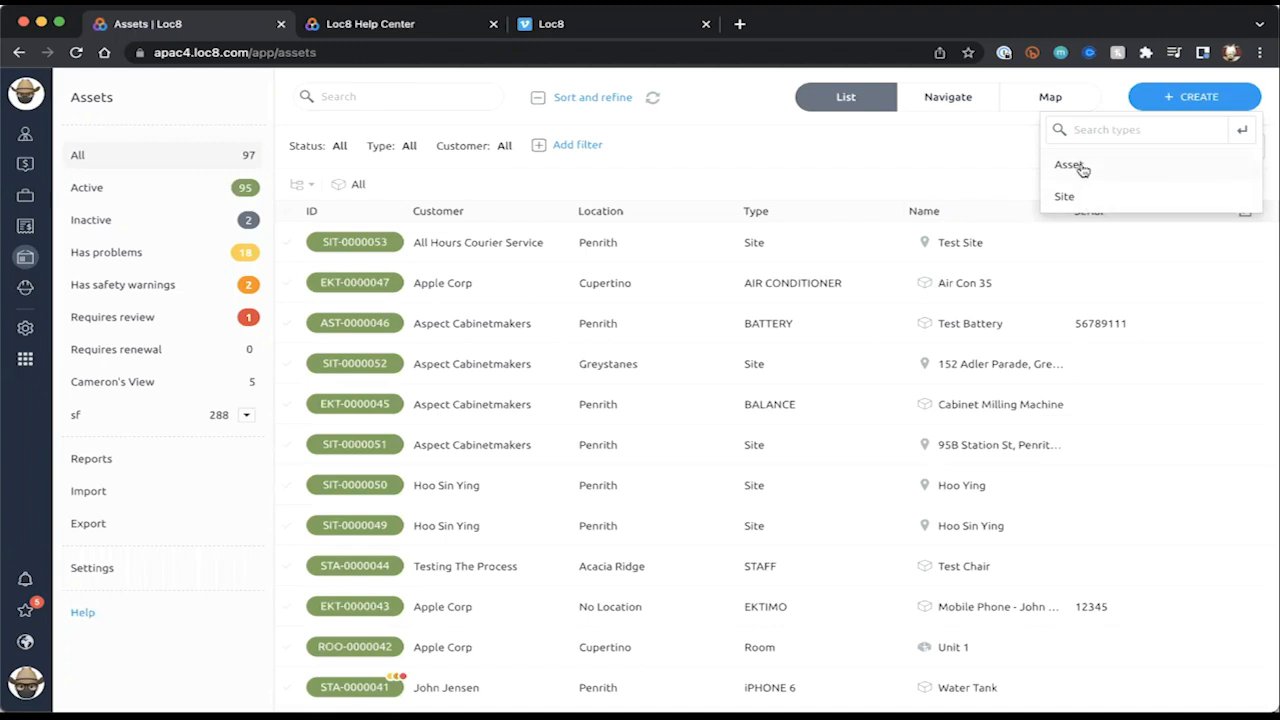
pyautogui.click(1069, 165)
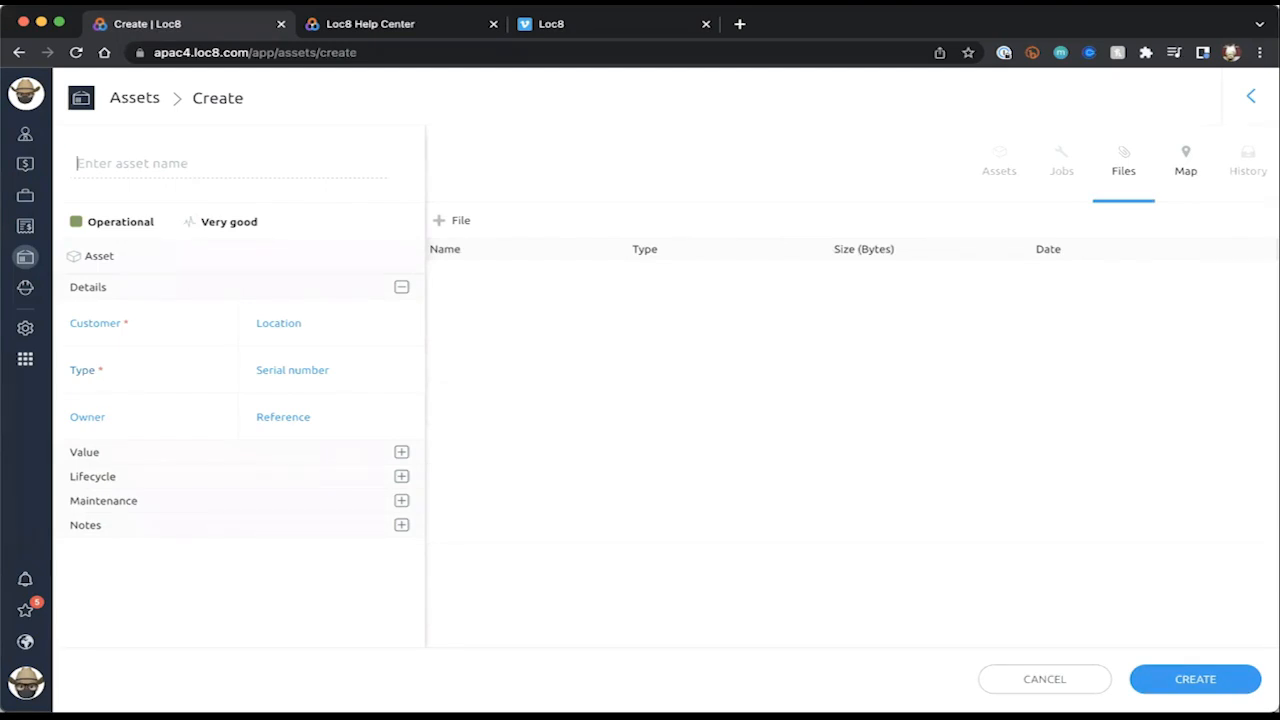
pyautogui.click(1043, 677)
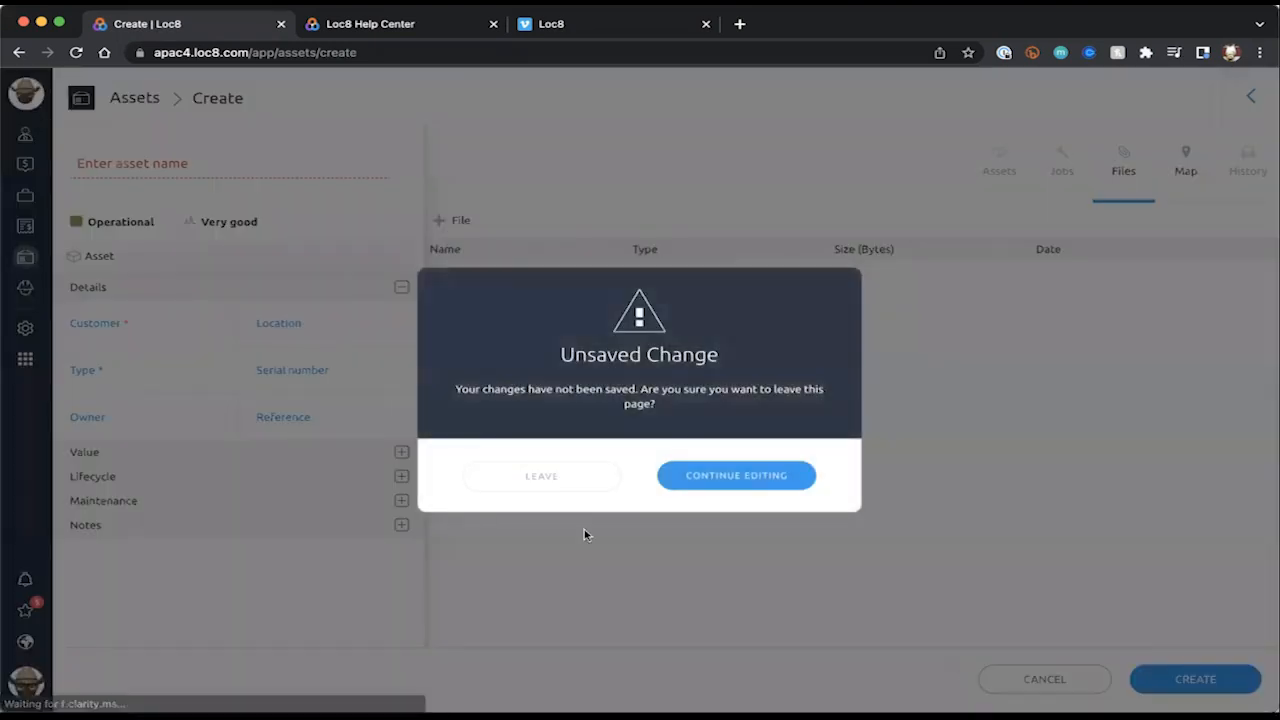
pyautogui.click(514, 486)
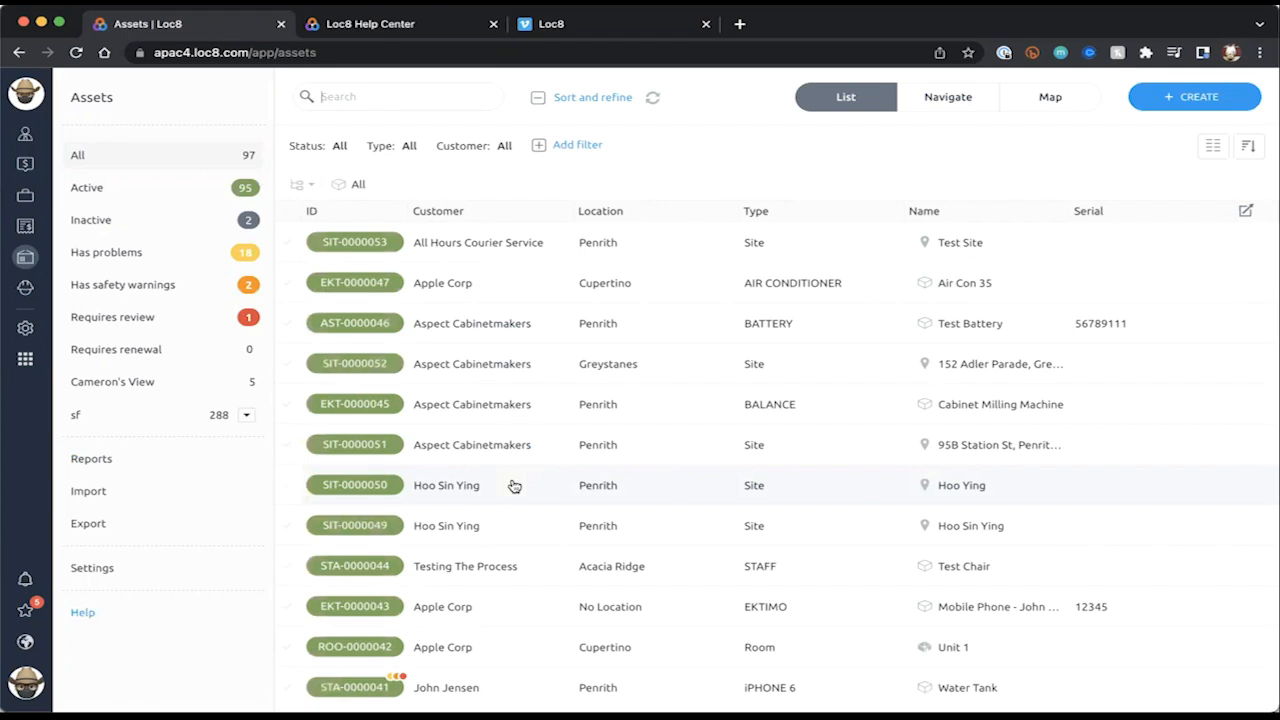
pyautogui.rightClick(22, 330)
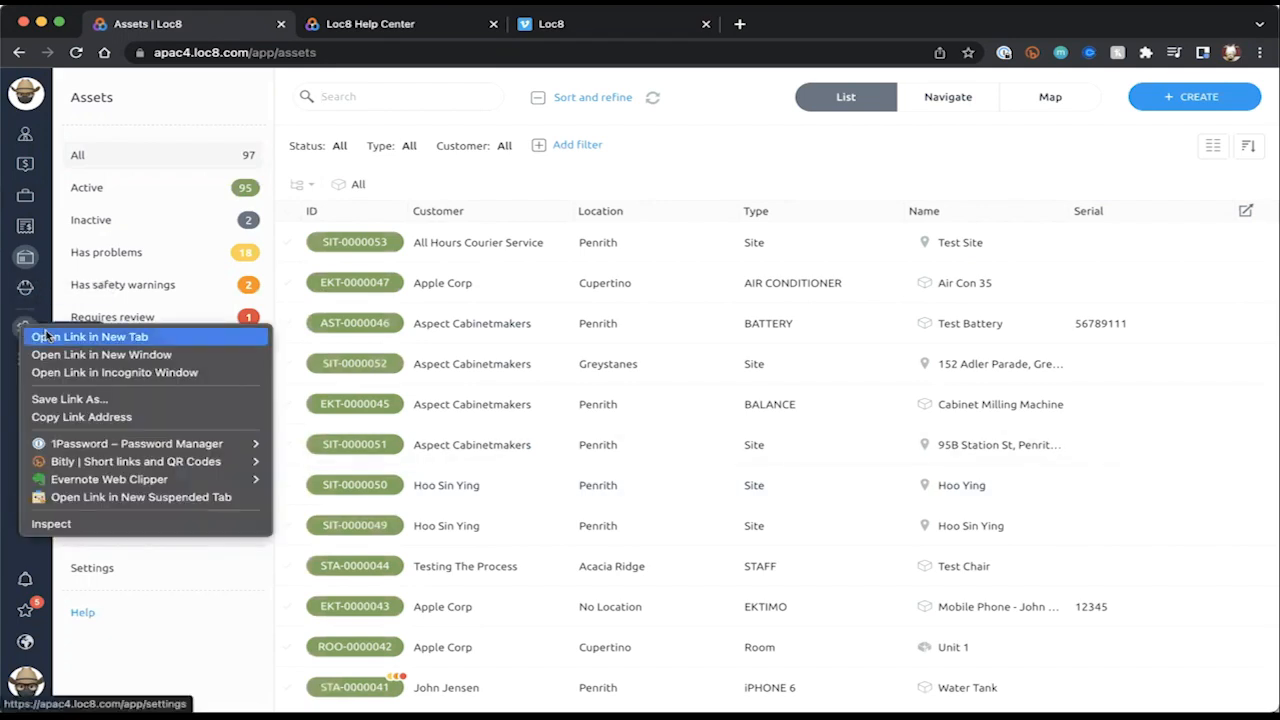
pyautogui.click(153, 632)
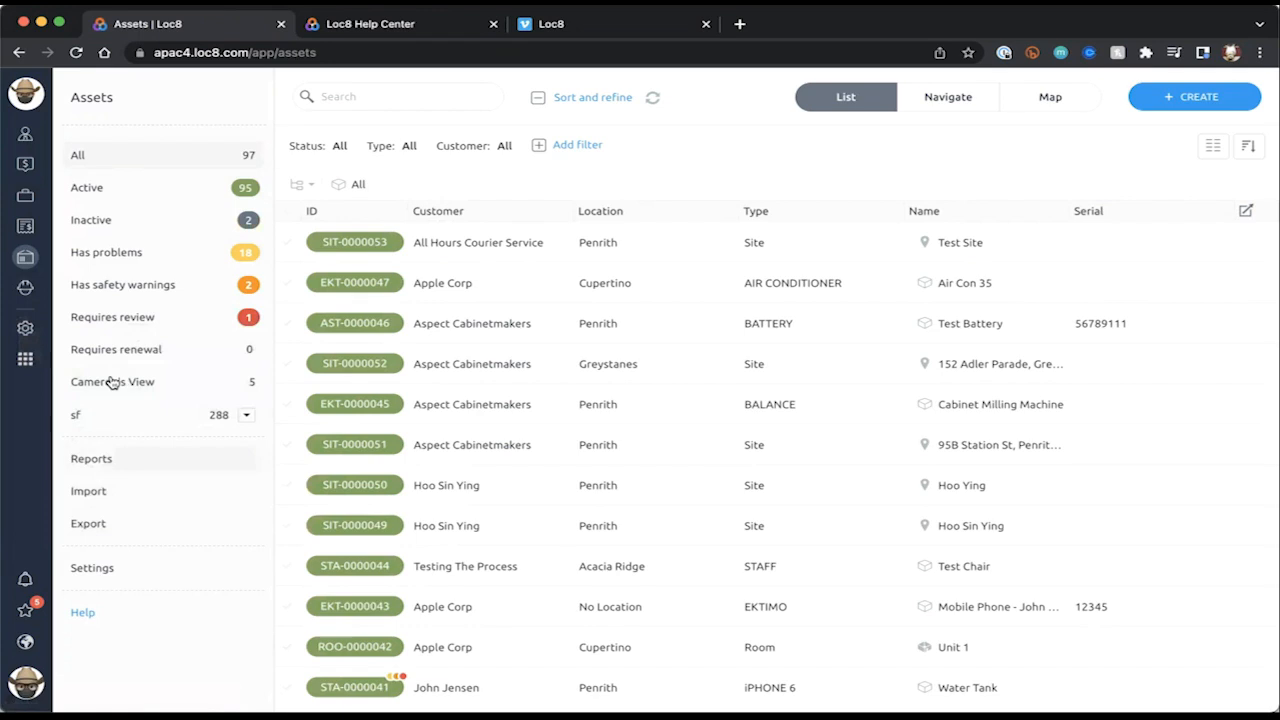
# - Open the Assets module's settings in a new browser tab and switch to its asset types page
pyautogui.rightClick(108, 568)
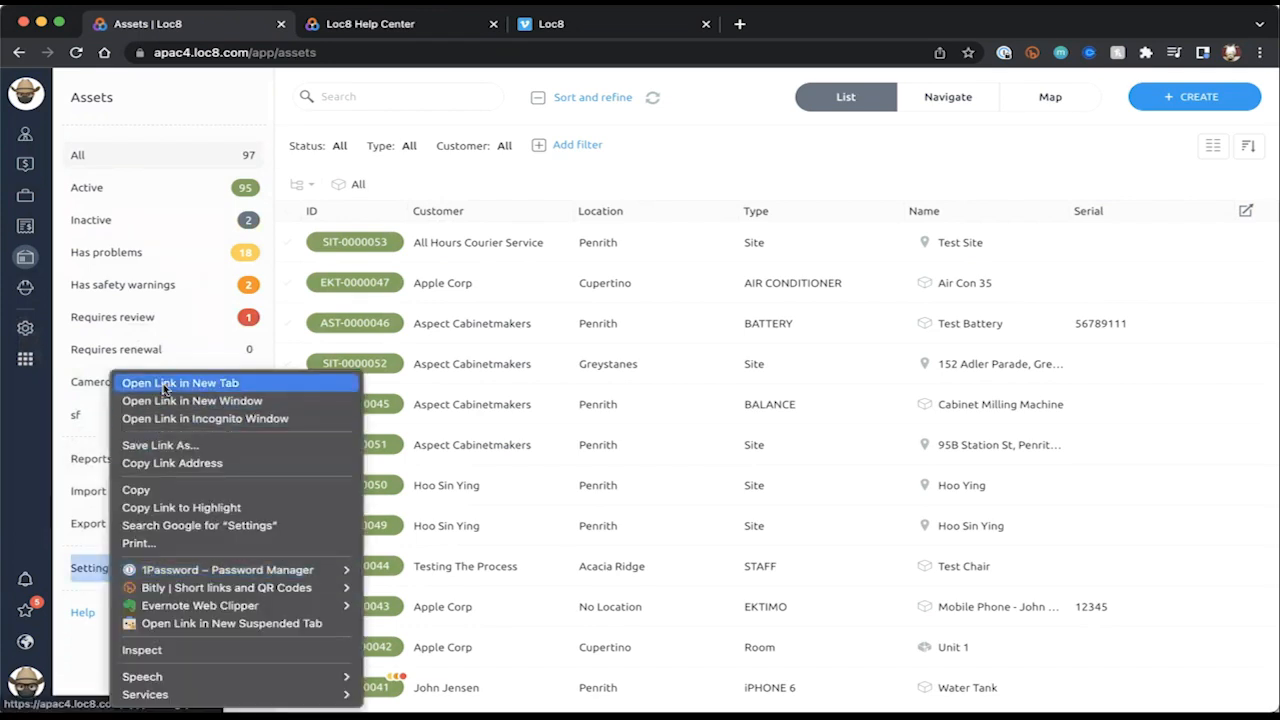
pyautogui.press('Escape')
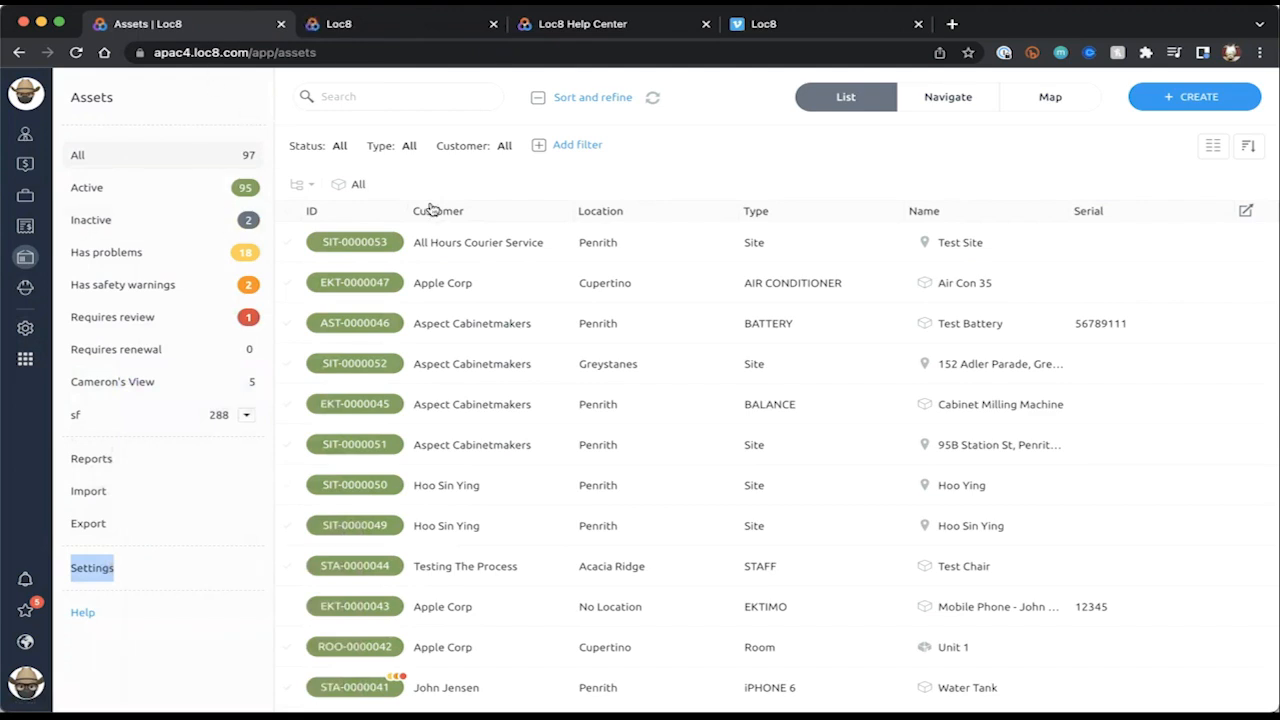
pyautogui.click(143, 660)
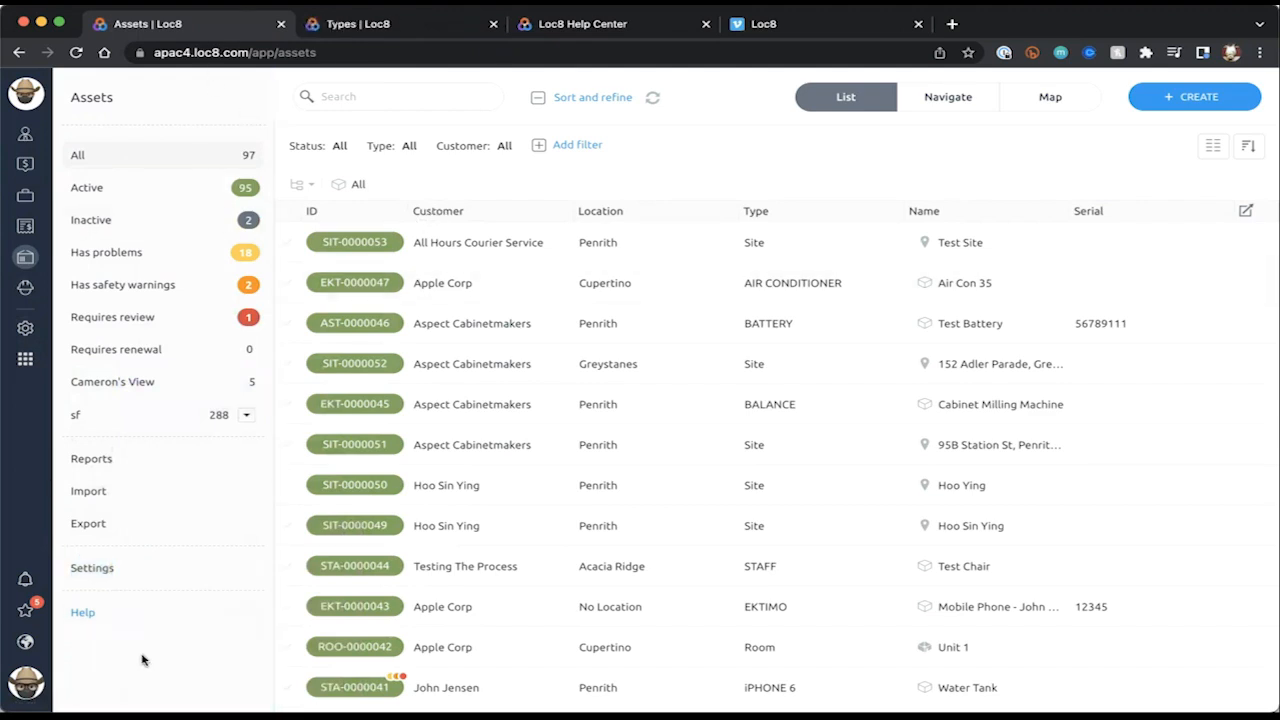
pyautogui.click(380, 25)
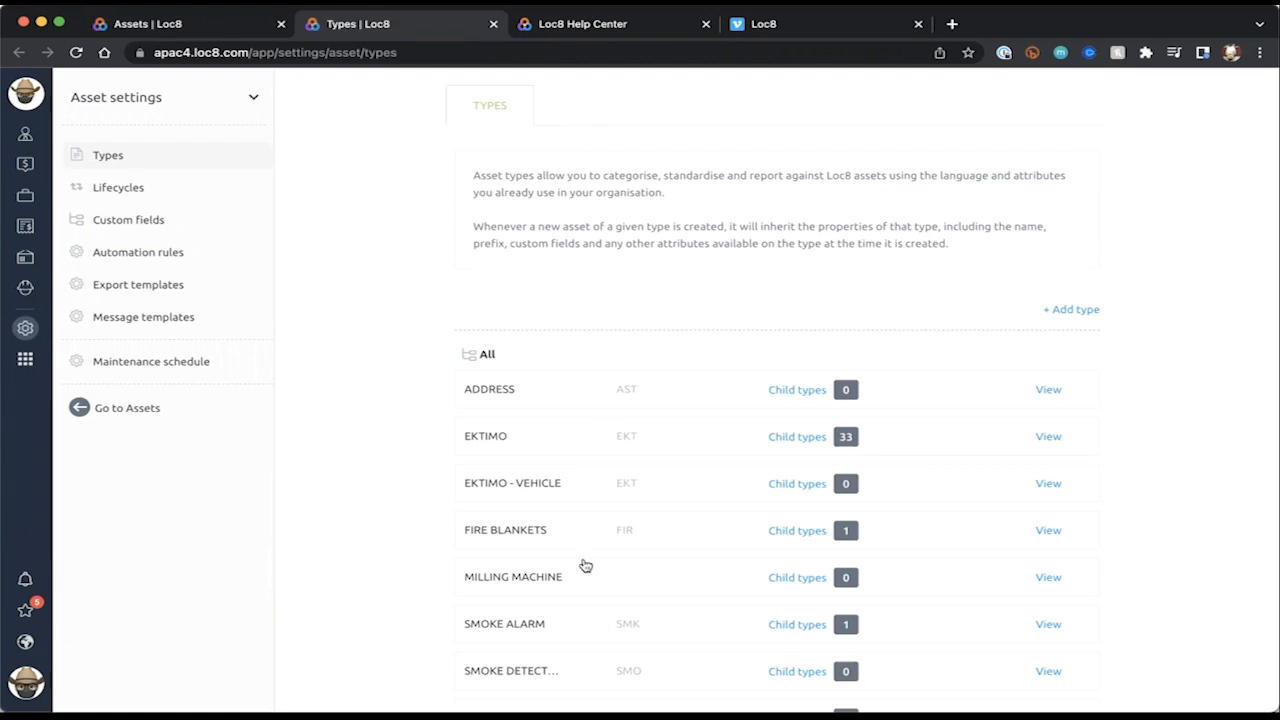
# - Look through the list of asset types and show the child types of FIRE BLANKETS
pyautogui.scroll(-2, 583, 563)
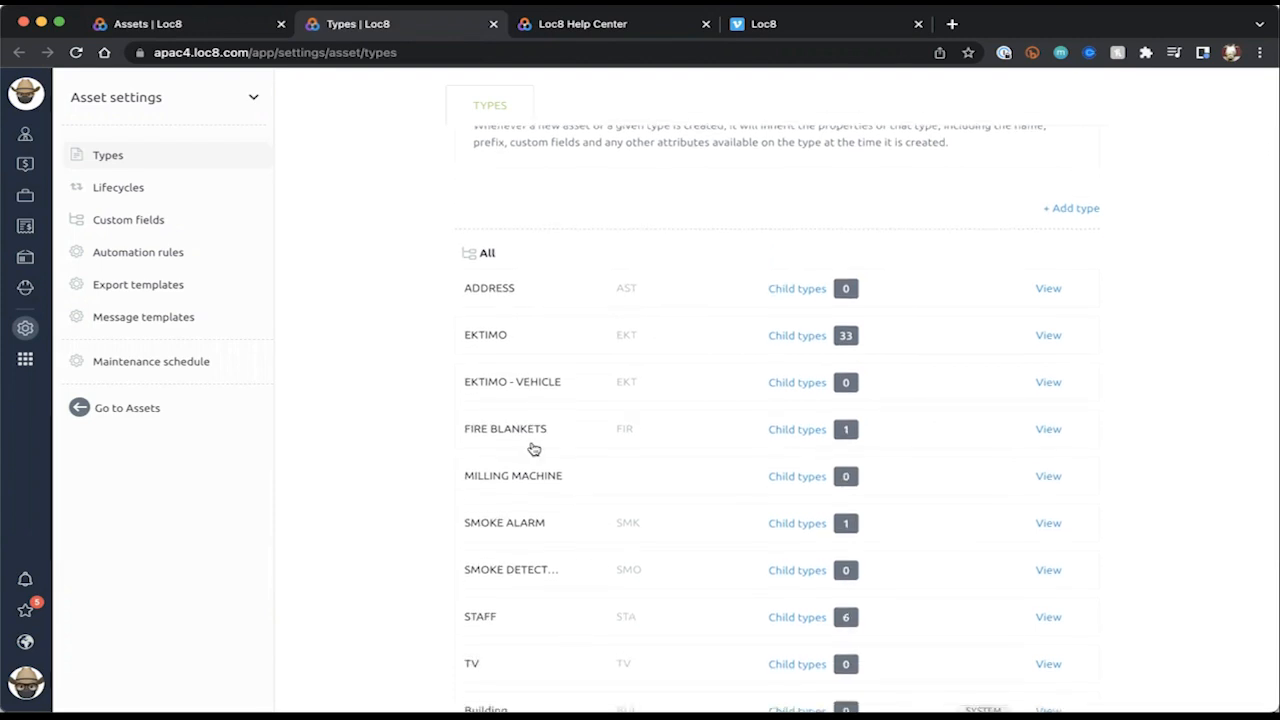
pyautogui.scroll(-1, 626, 480)
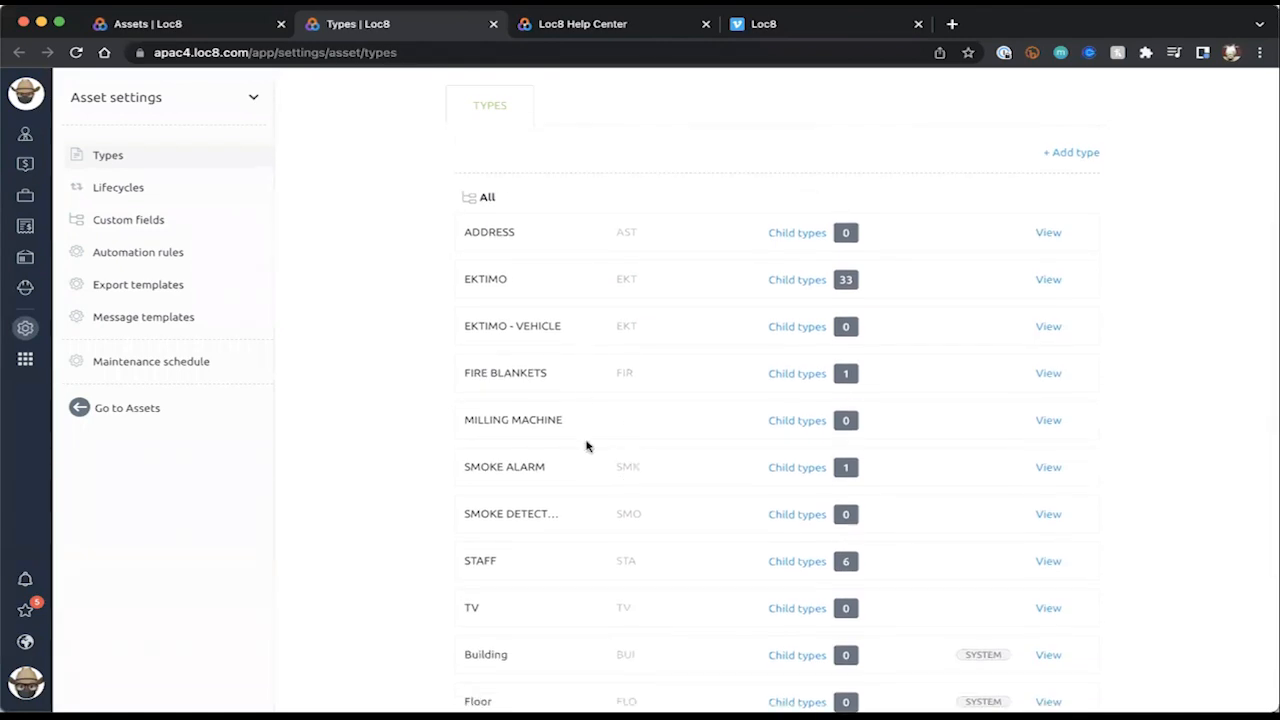
pyautogui.scroll(-4, 587, 446)
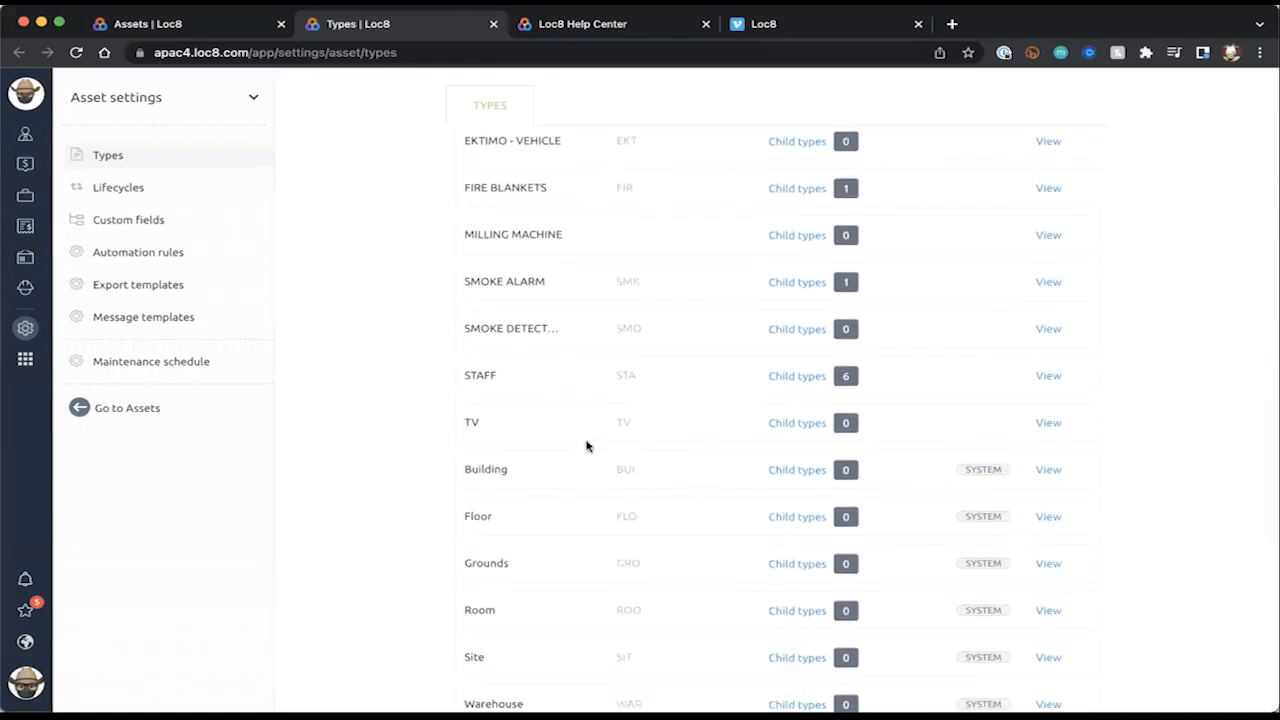
pyautogui.scroll(-1, 587, 446)
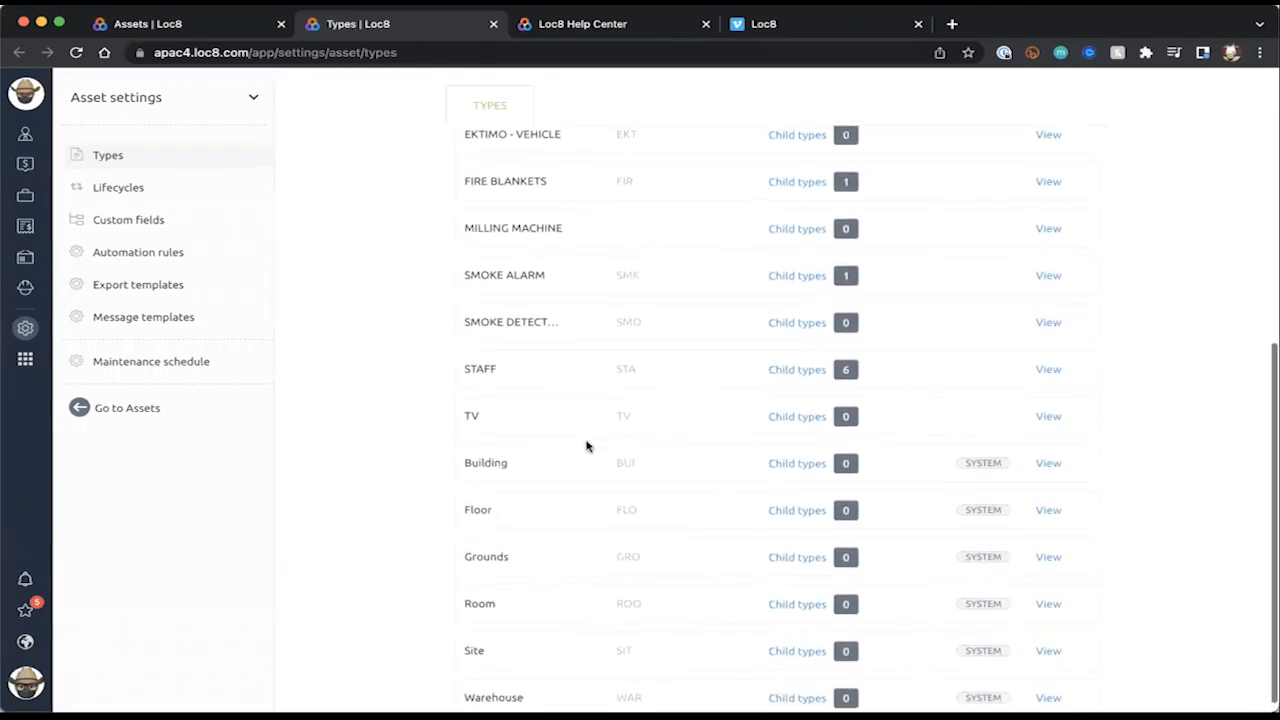
pyautogui.scroll(2, 587, 446)
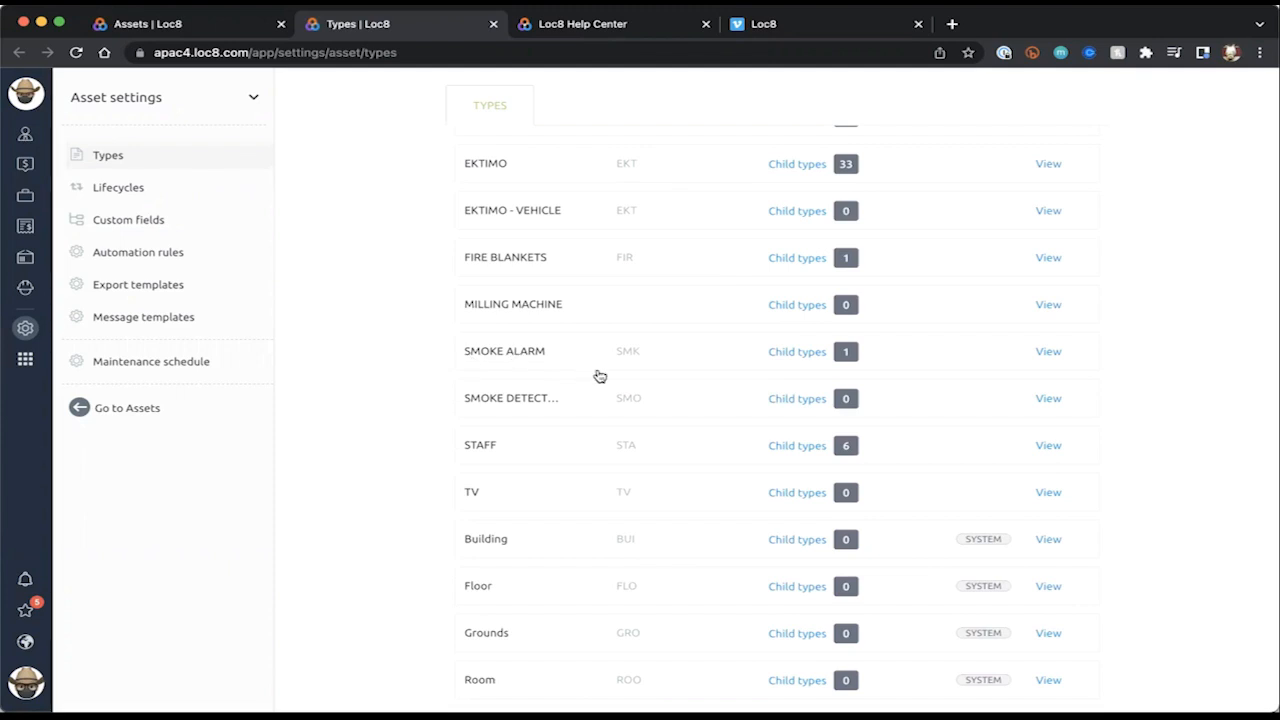
pyautogui.click(846, 257)
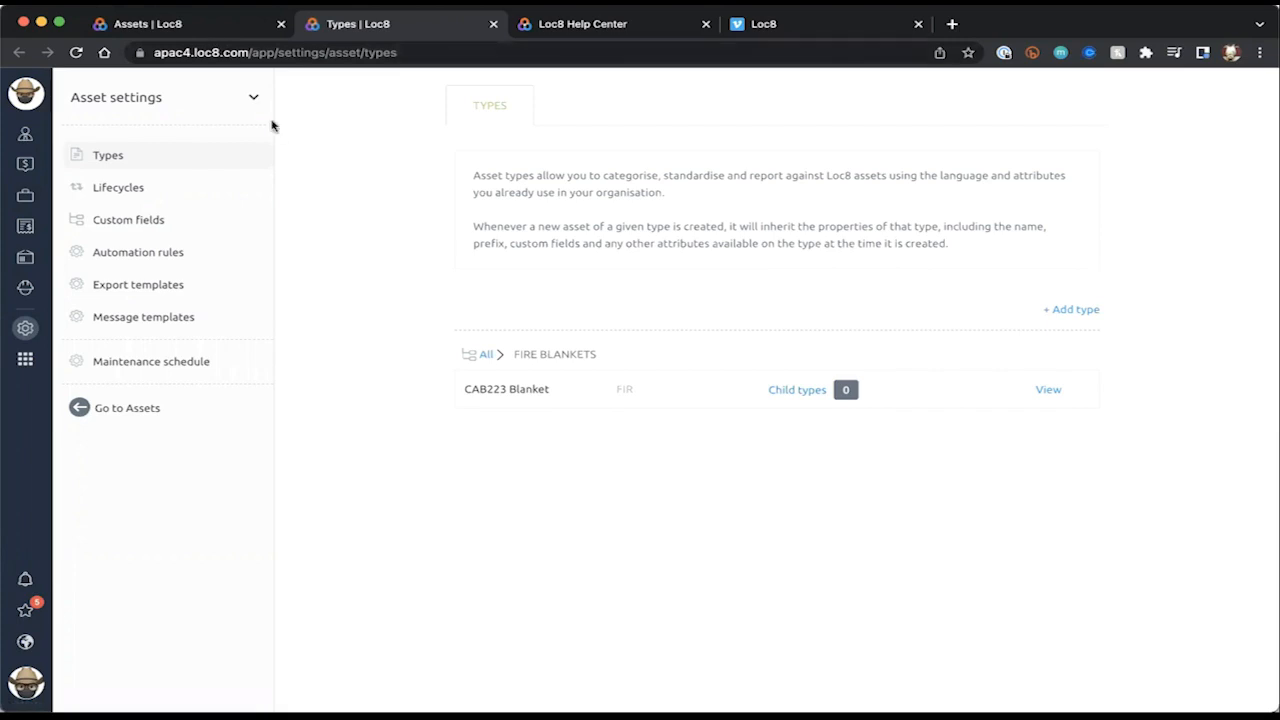
# - Return to the Assets list and open its Type filter
pyautogui.click(182, 31)
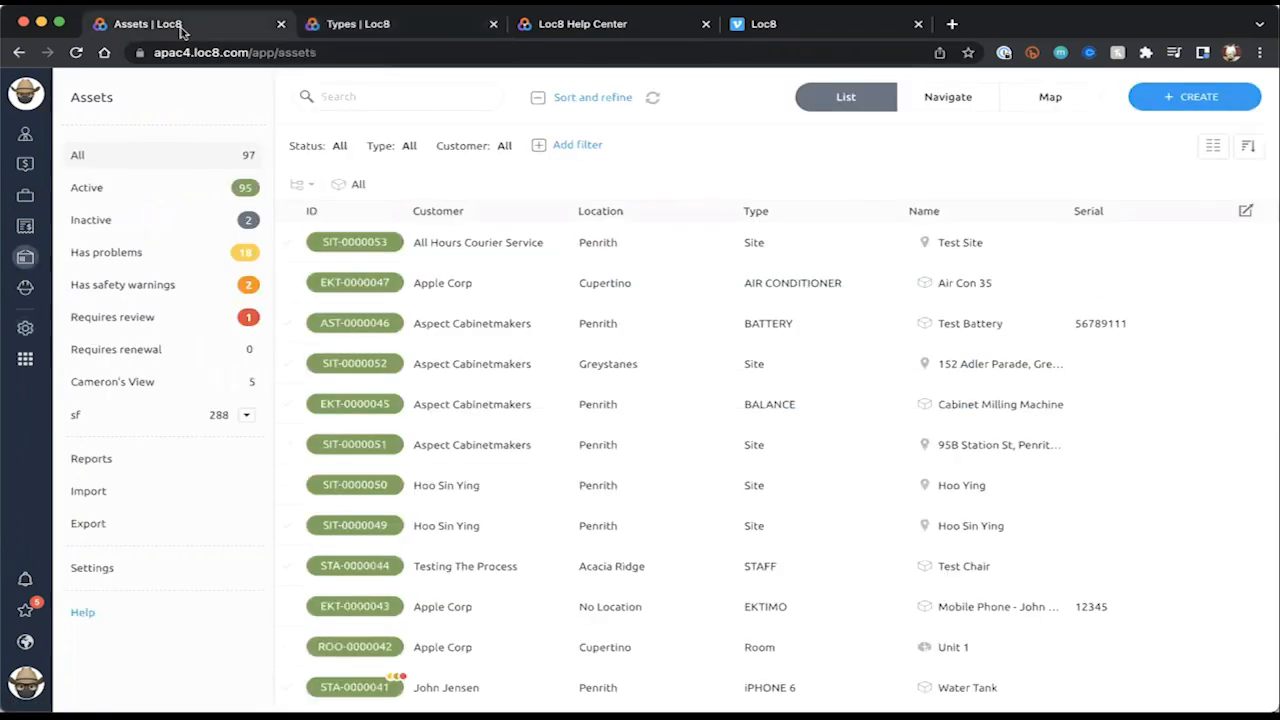
pyautogui.click(411, 147)
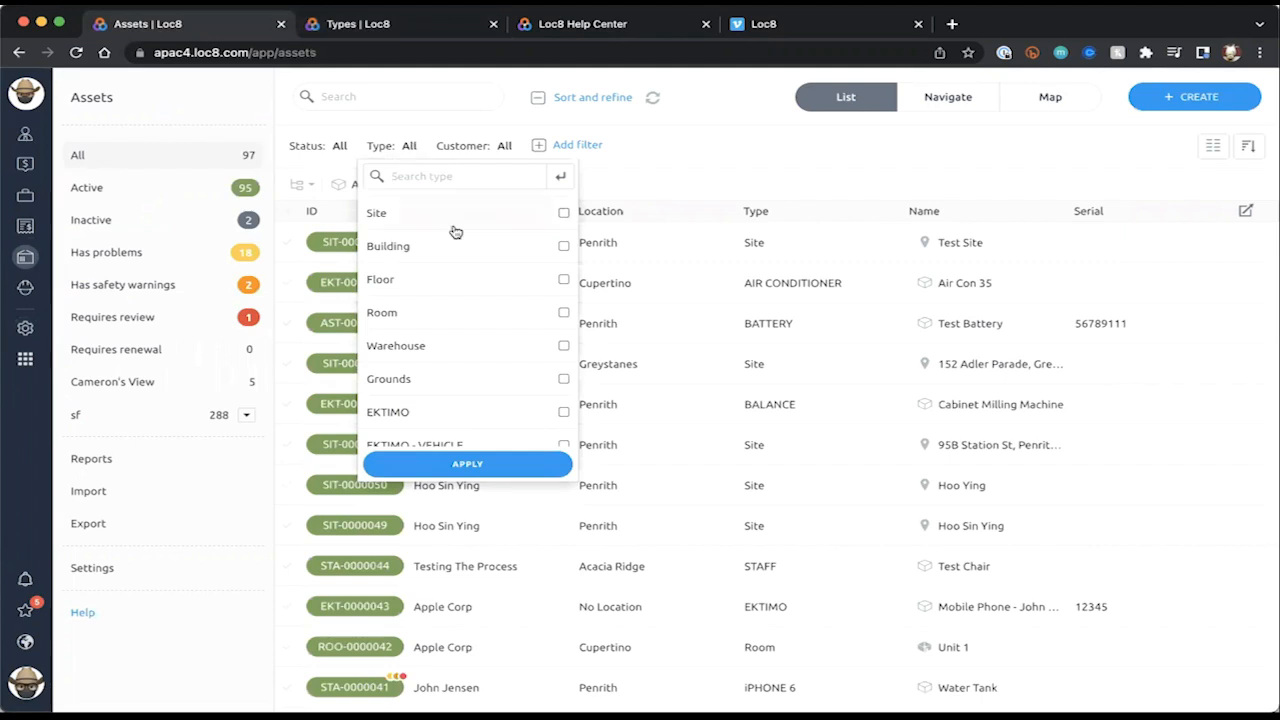
pyautogui.write('fire')
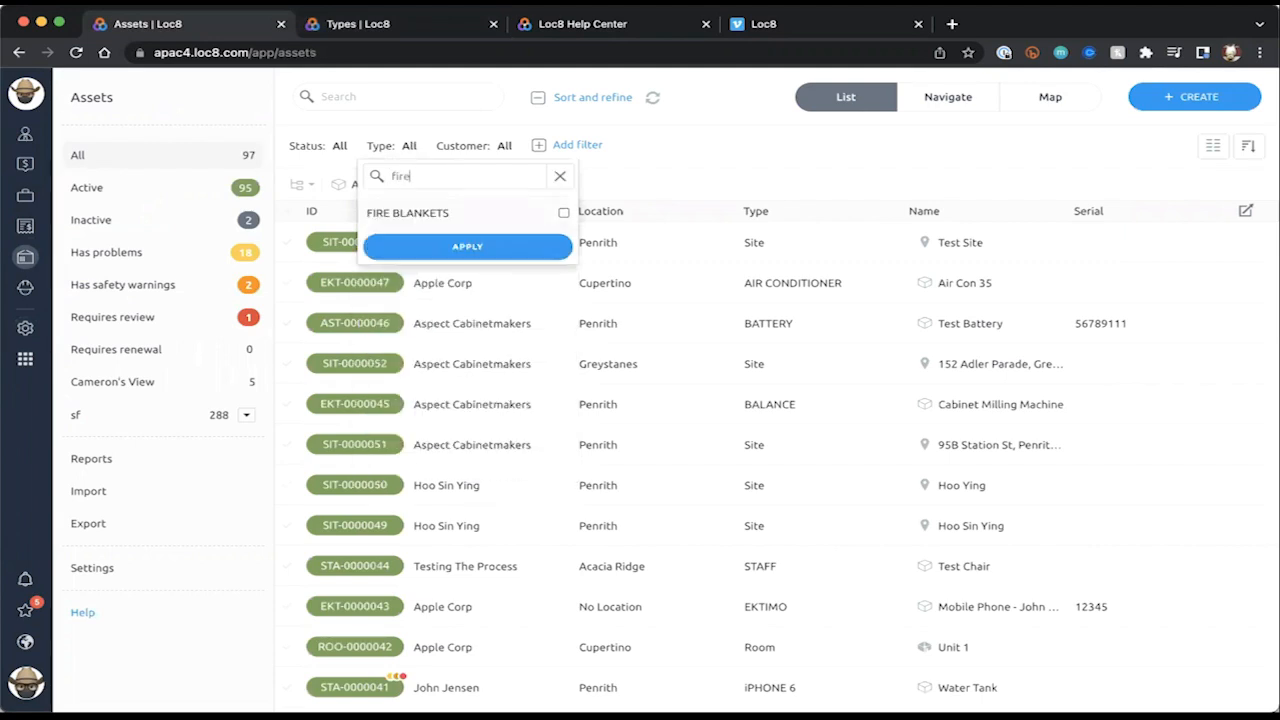
pyautogui.press('BackSpace')
pyautogui.press('BackSpace')
pyautogui.press('BackSpace')
pyautogui.press('BackSpace')
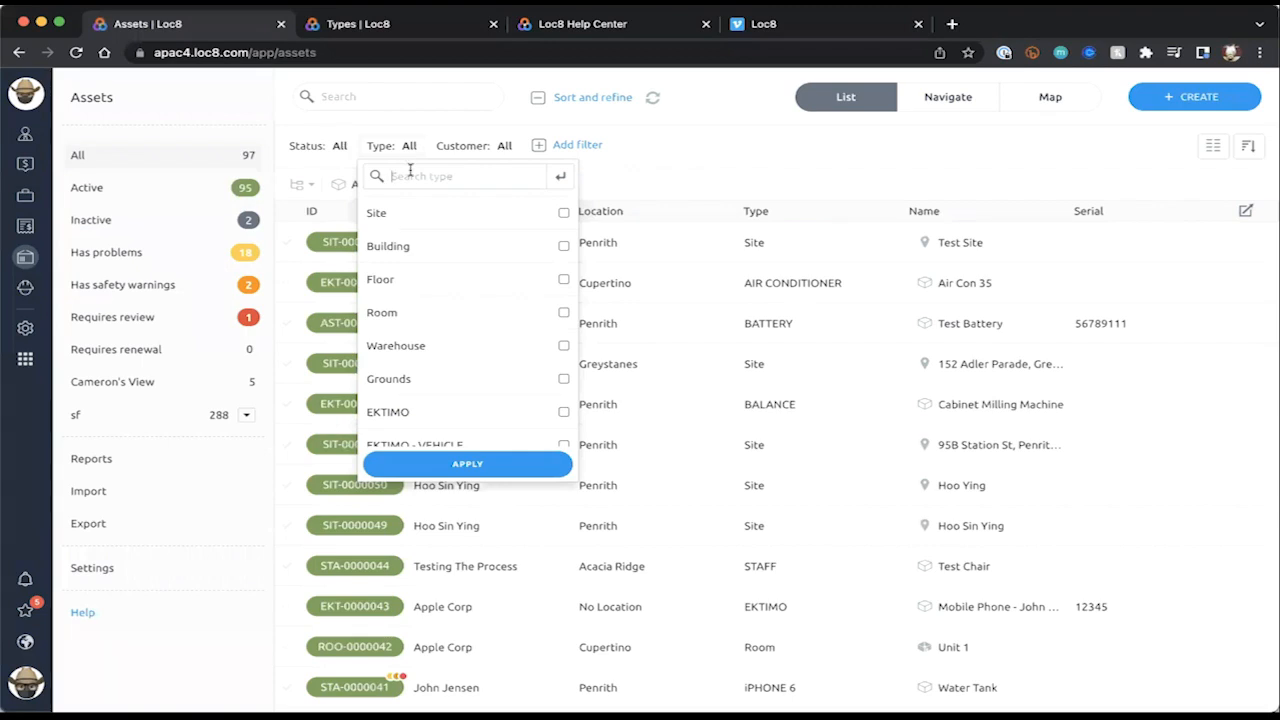
# - Filter the Assets list by the CAB223 Blanket type
pyautogui.write('cab')
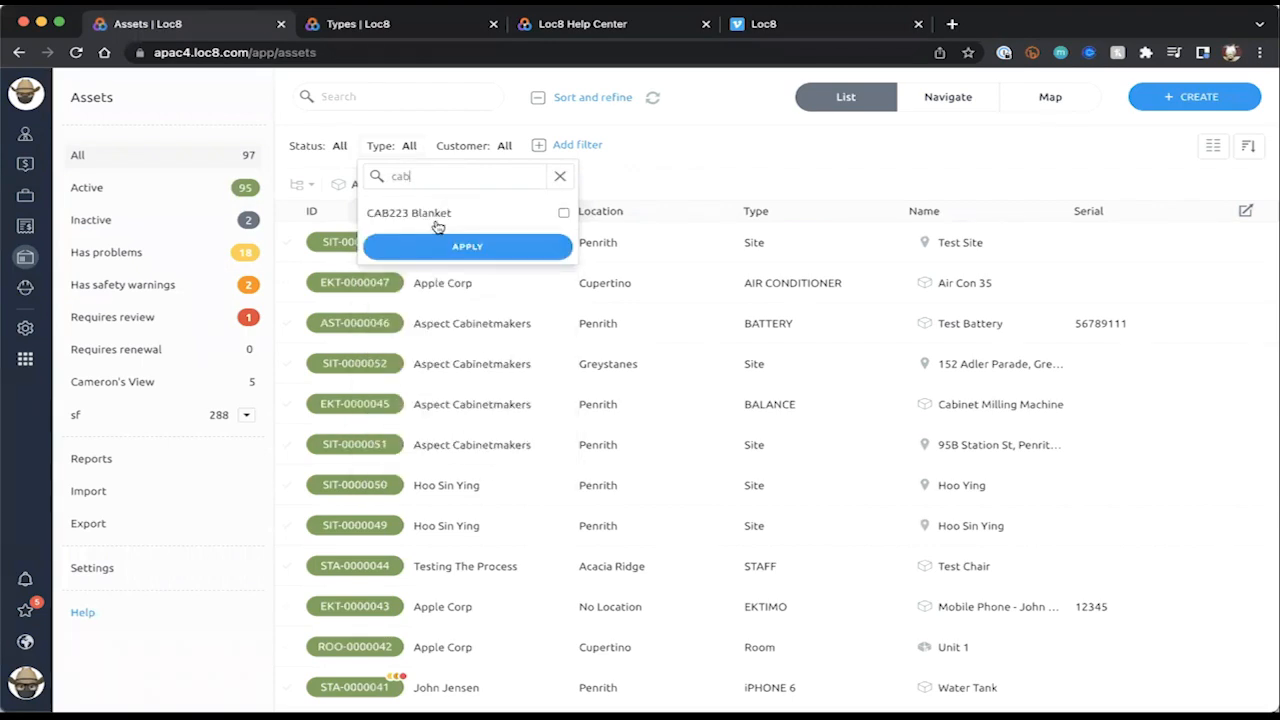
pyautogui.click(436, 214)
pyautogui.click(455, 246)
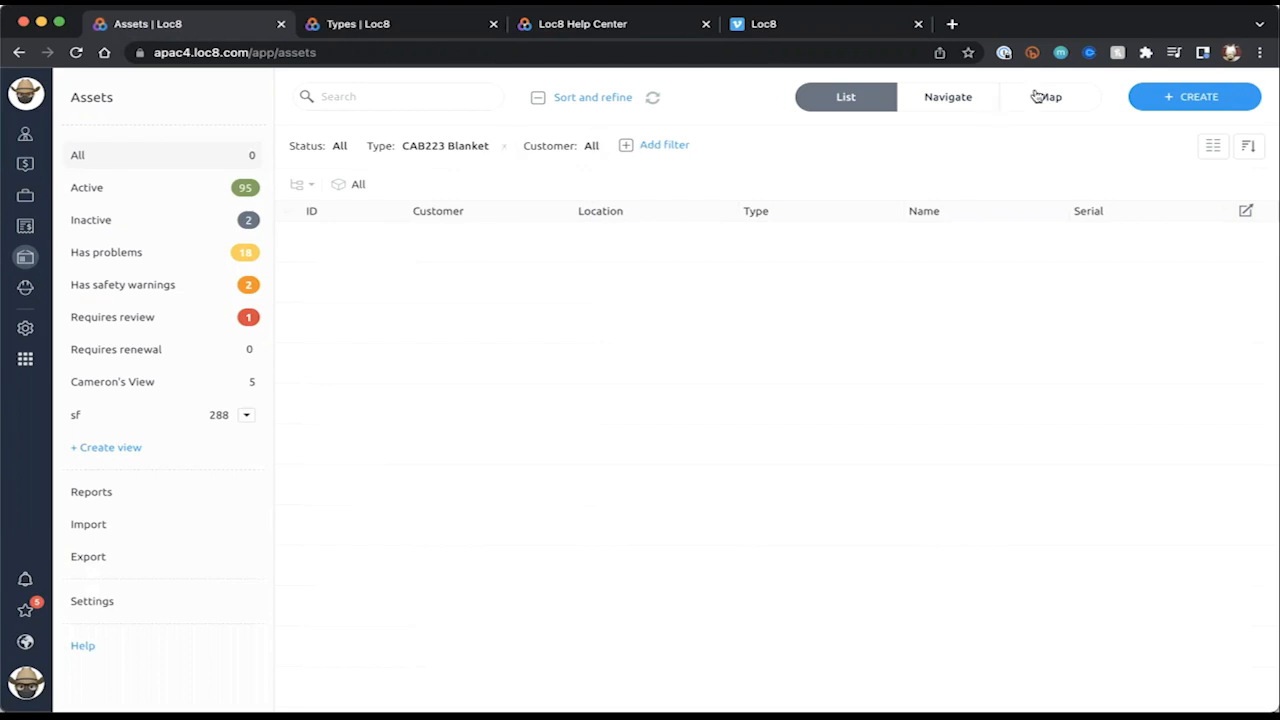
pyautogui.click(1187, 98)
pyautogui.click(1103, 177)
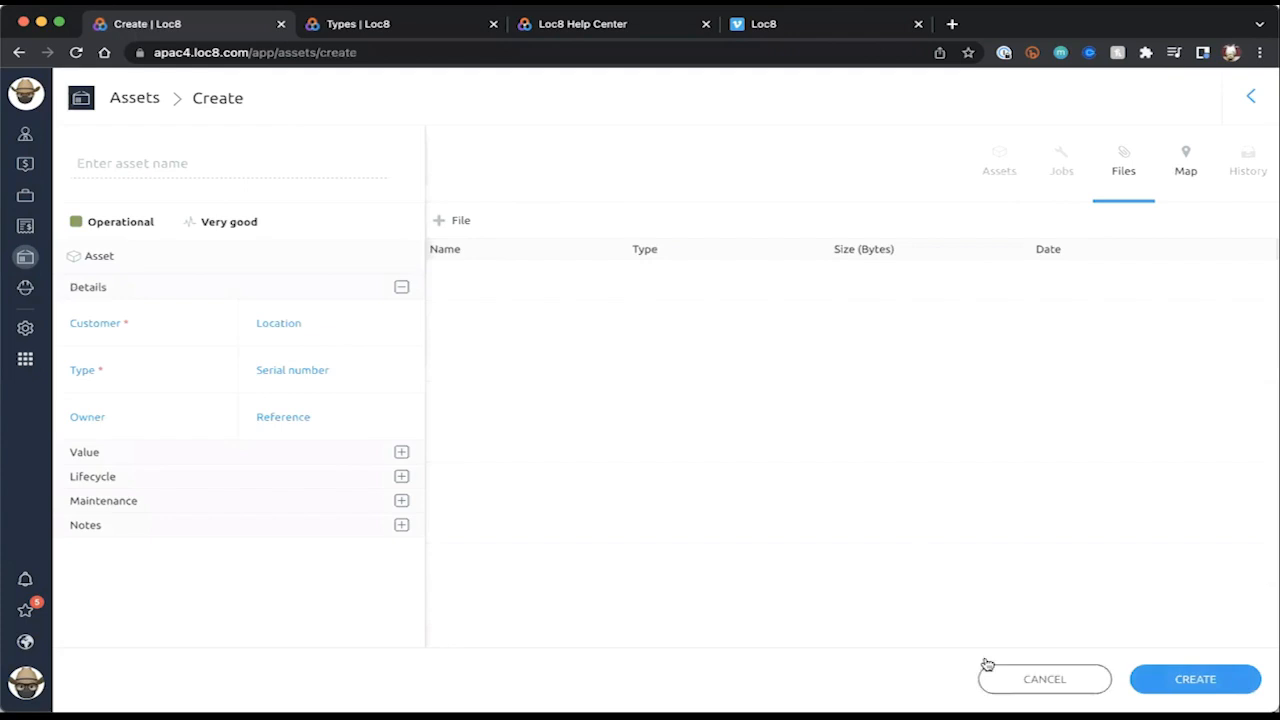
pyautogui.click(990, 670)
pyautogui.click(543, 475)
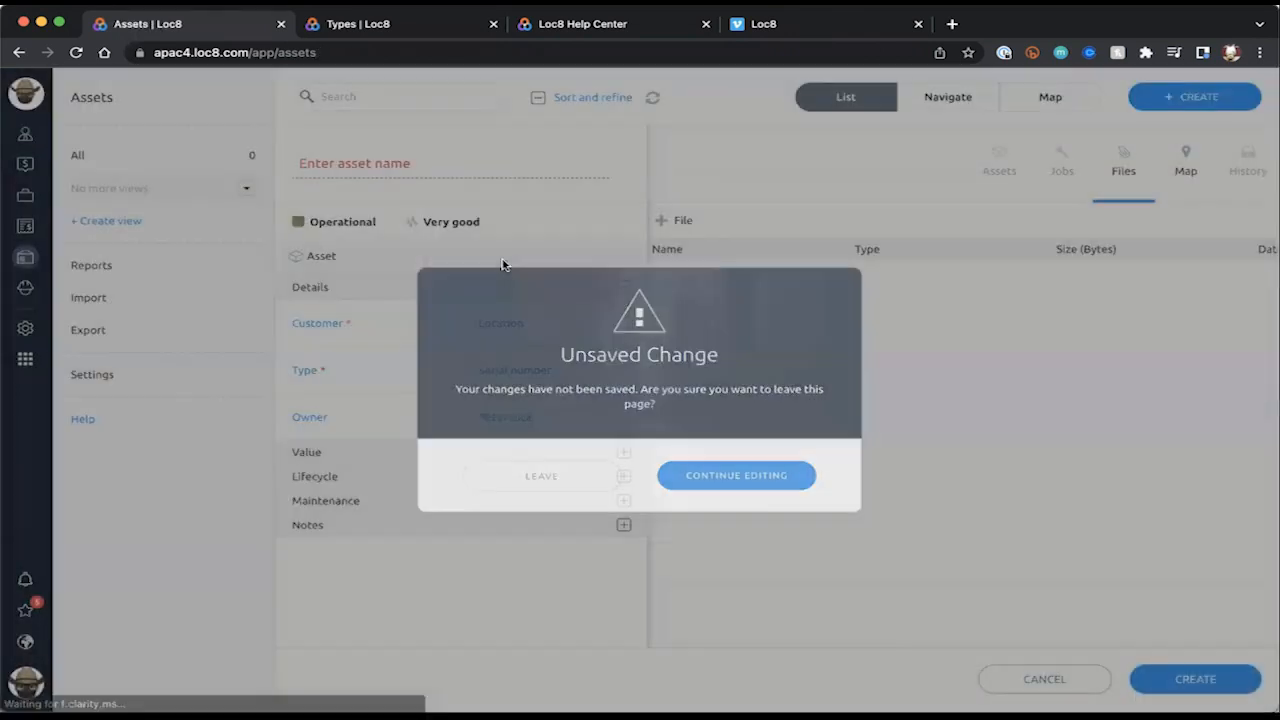
# - Start a new Asset record, name it "cab223 blanket", and copy the name
pyautogui.click(1130, 98)
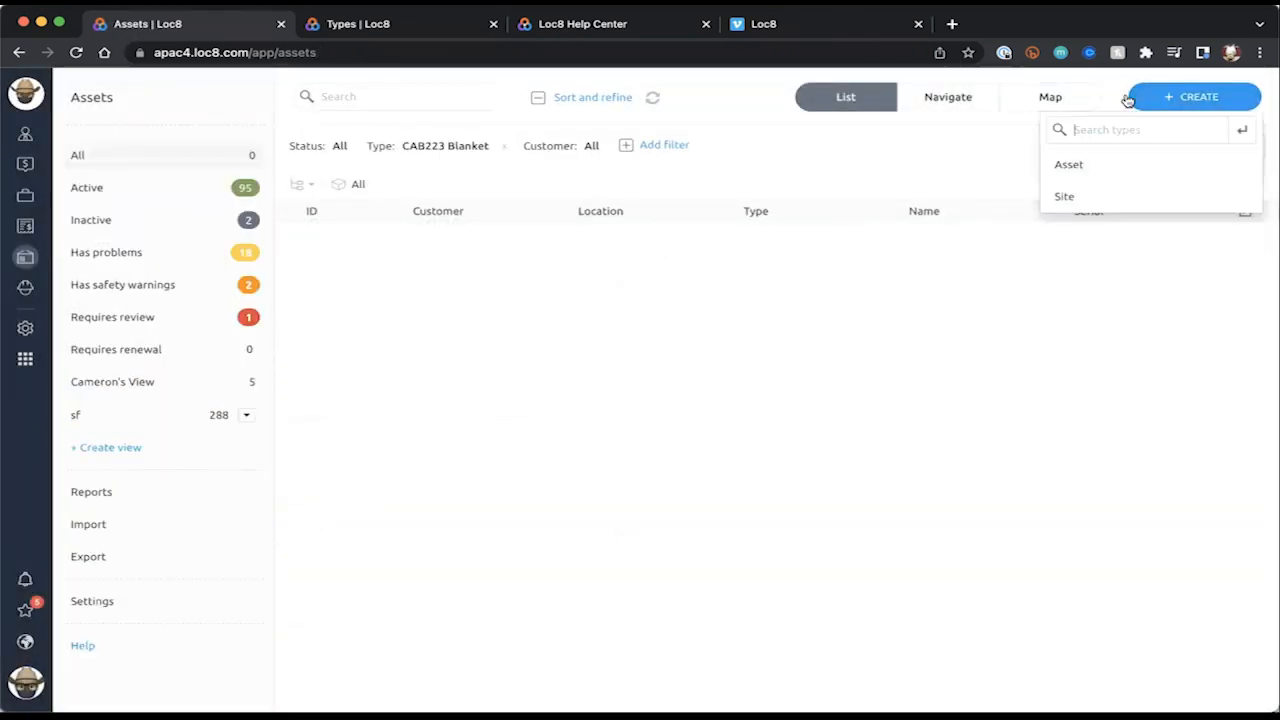
pyautogui.click(1068, 163)
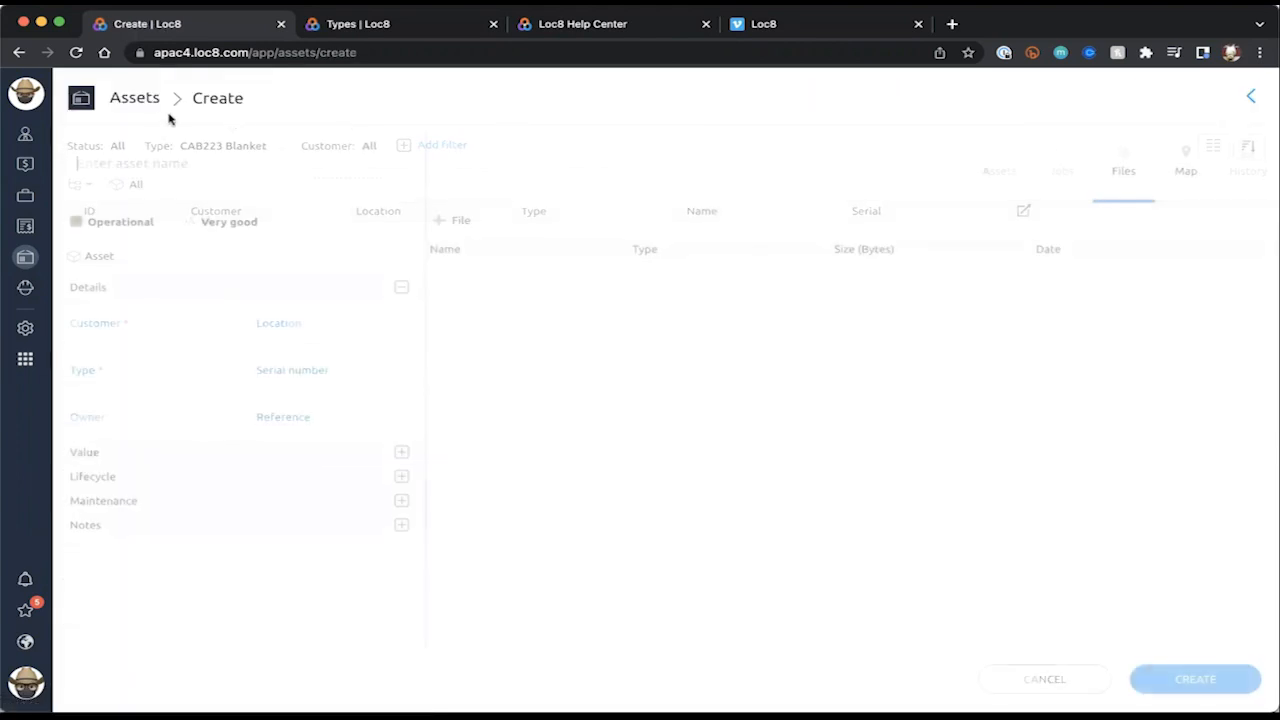
pyautogui.write('cab223')
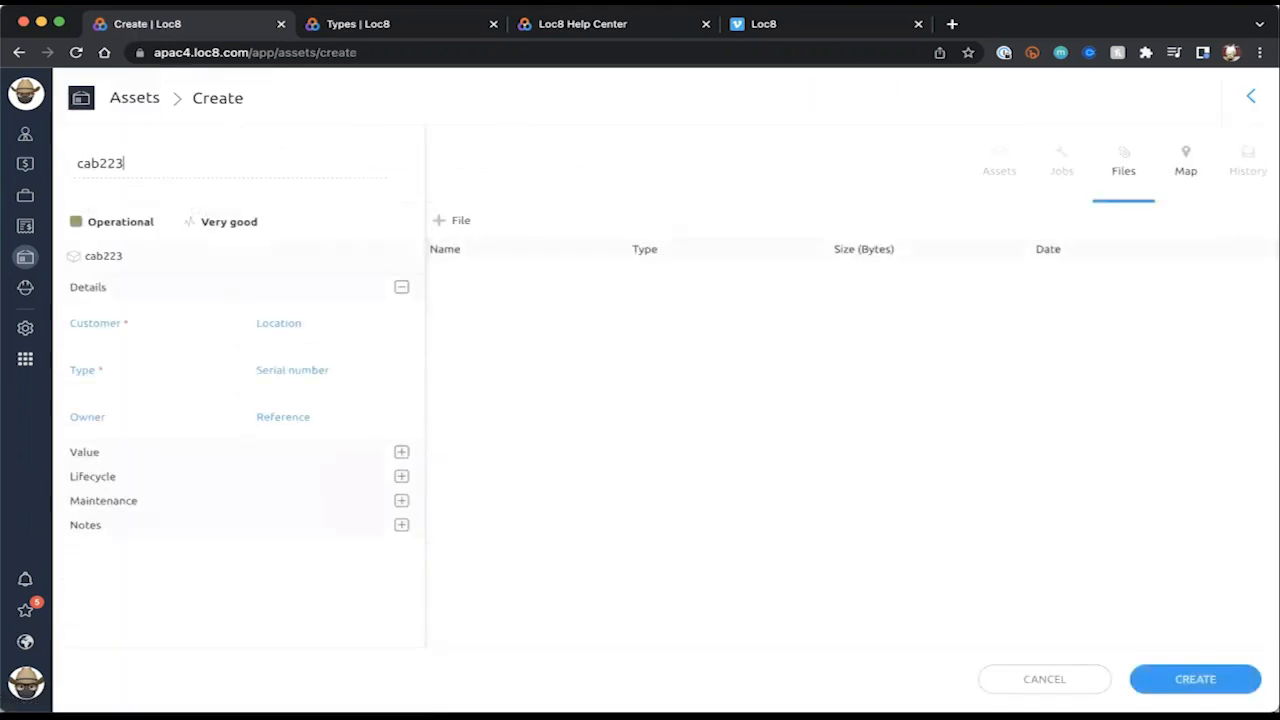
pyautogui.write(' blanket')
pyautogui.tripleClick(125, 157)
pyautogui.hotkey('ctrl', 'c')
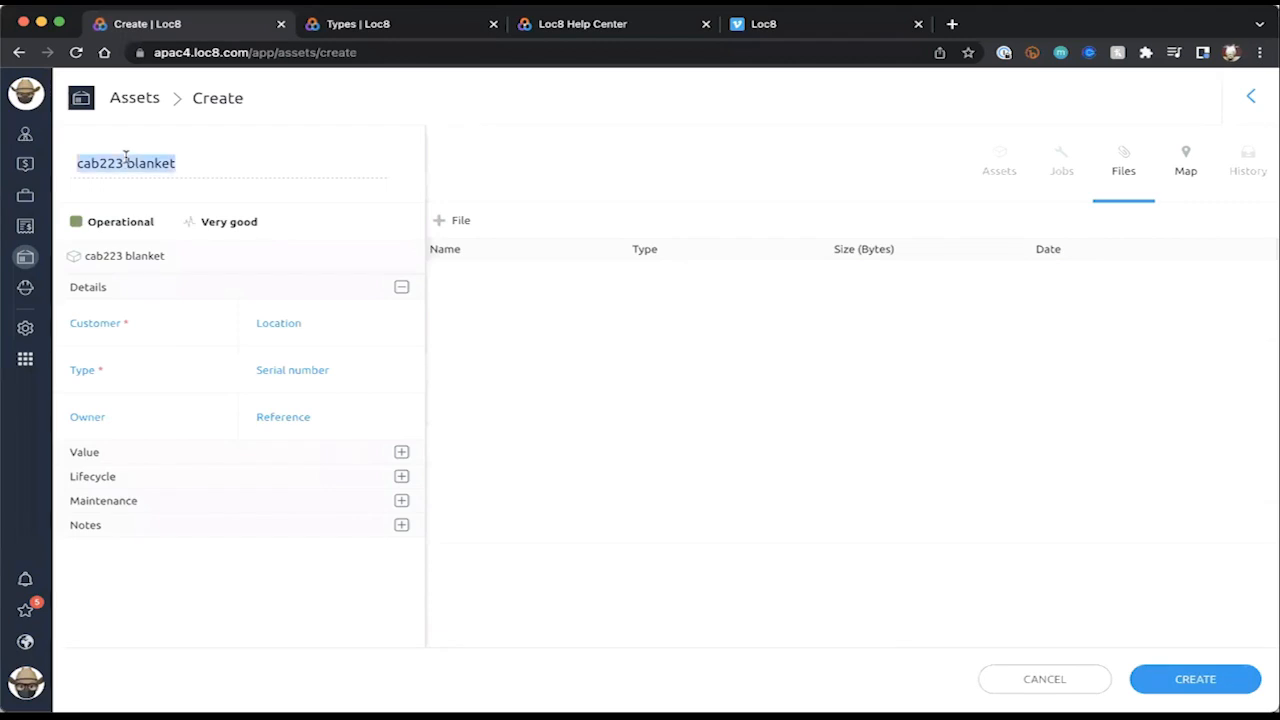
# - Assign customer Apple Corp and type CAB223 Blanket, create the asset, and return to the Assets list
pyautogui.click(103, 326)
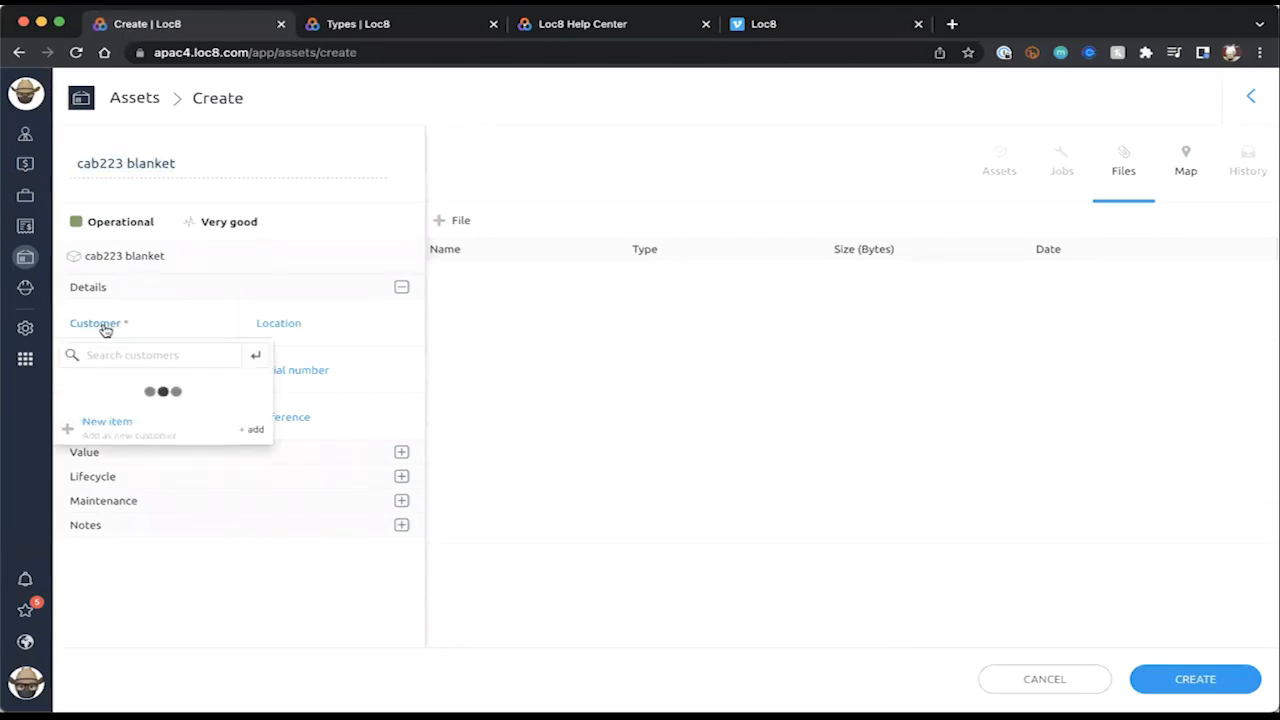
pyautogui.write('appl')
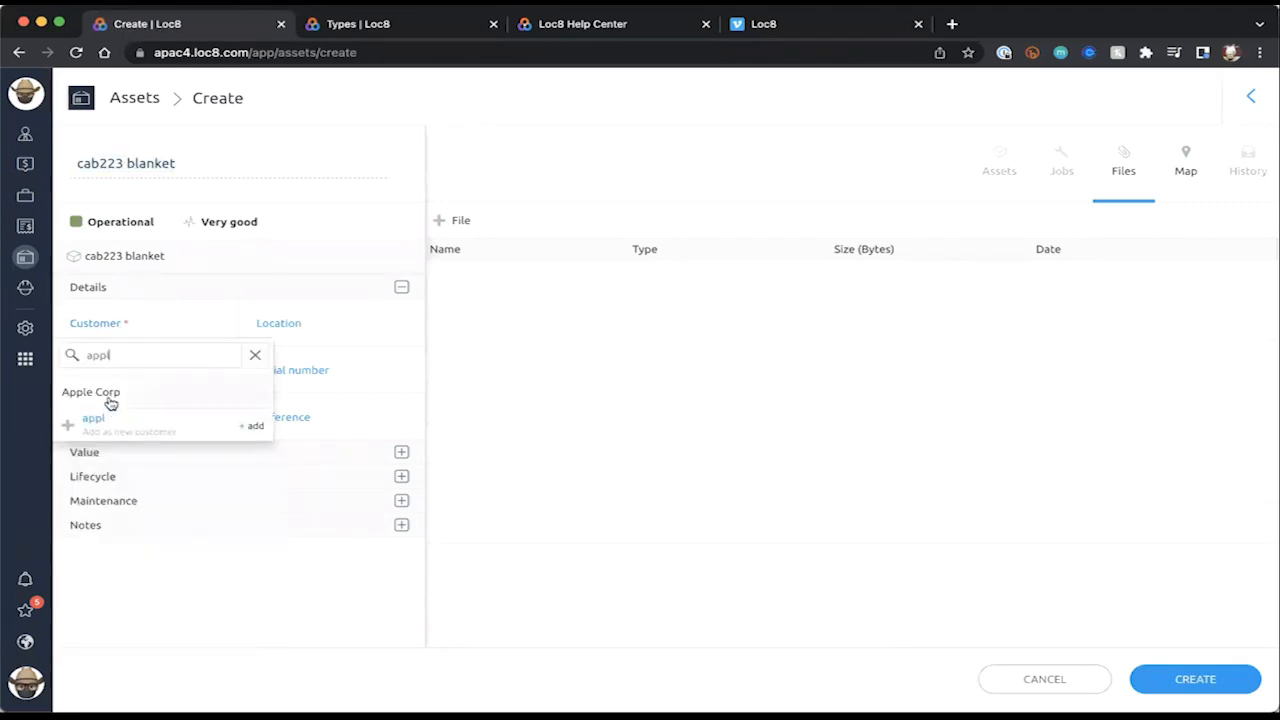
pyautogui.click(108, 398)
pyautogui.click(90, 378)
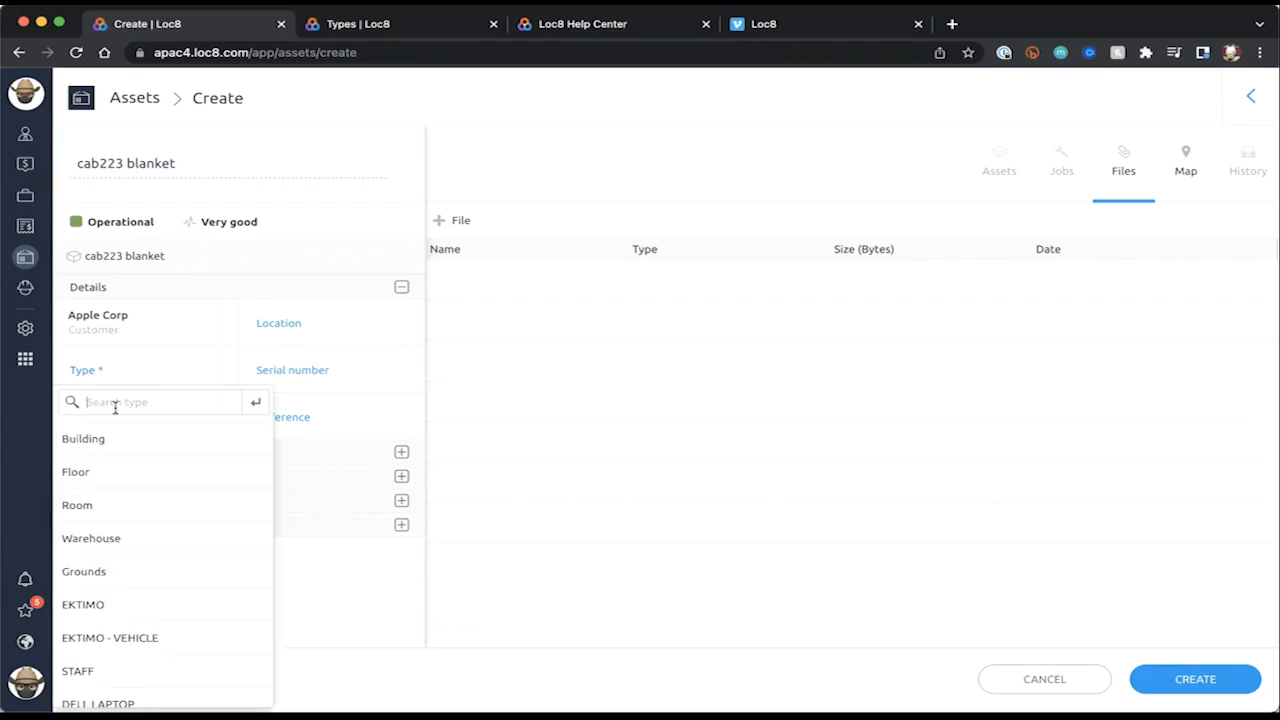
pyautogui.hotkey('ctrl', 'v')
pyautogui.click(128, 441)
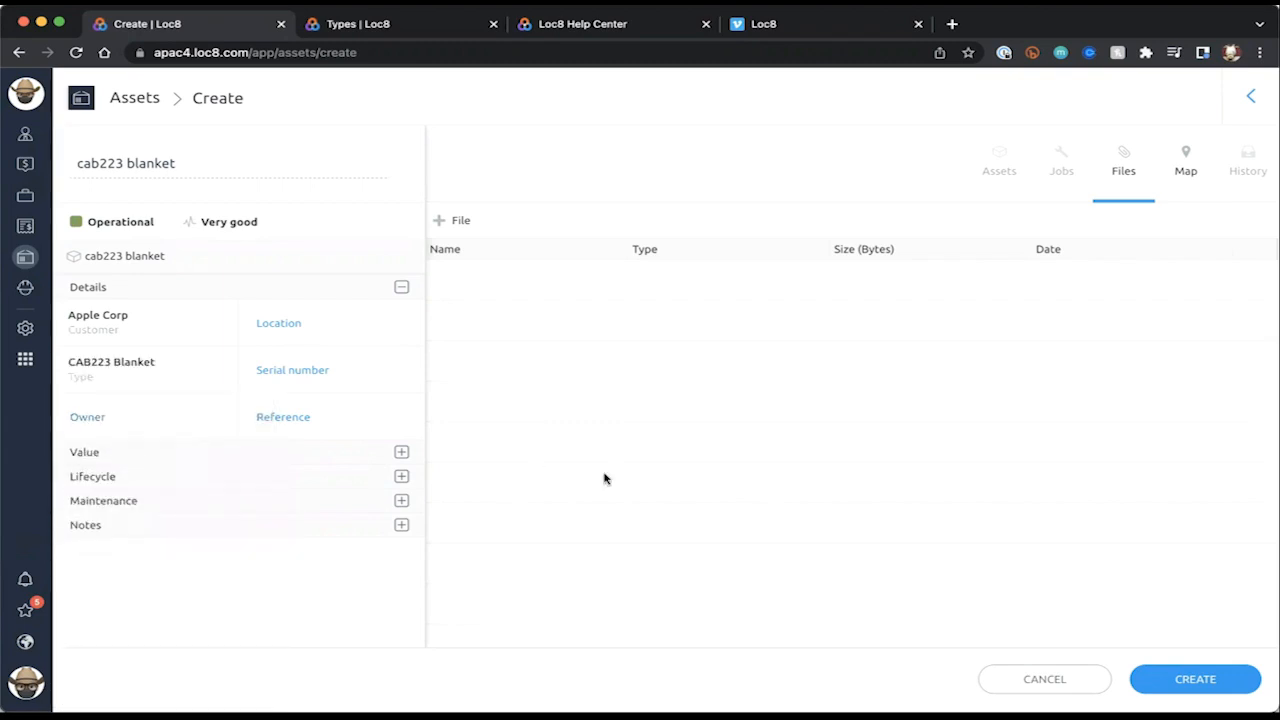
pyautogui.click(1230, 680)
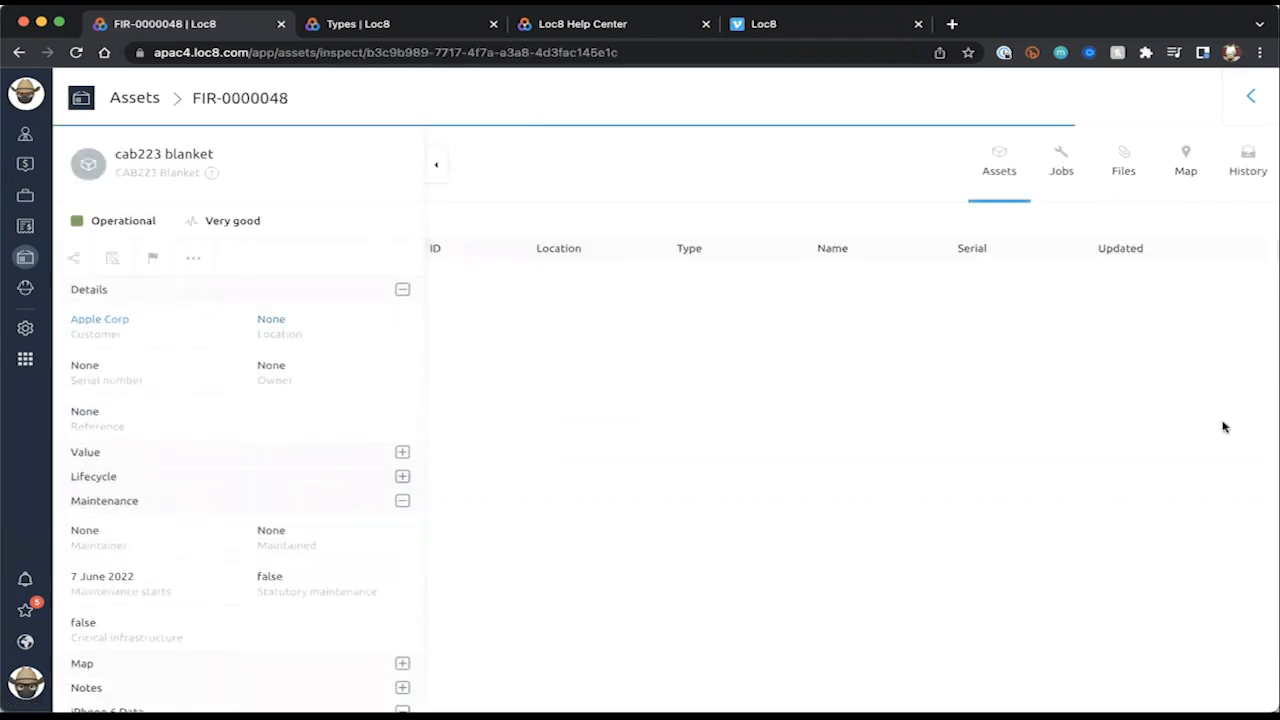
pyautogui.click(1250, 100)
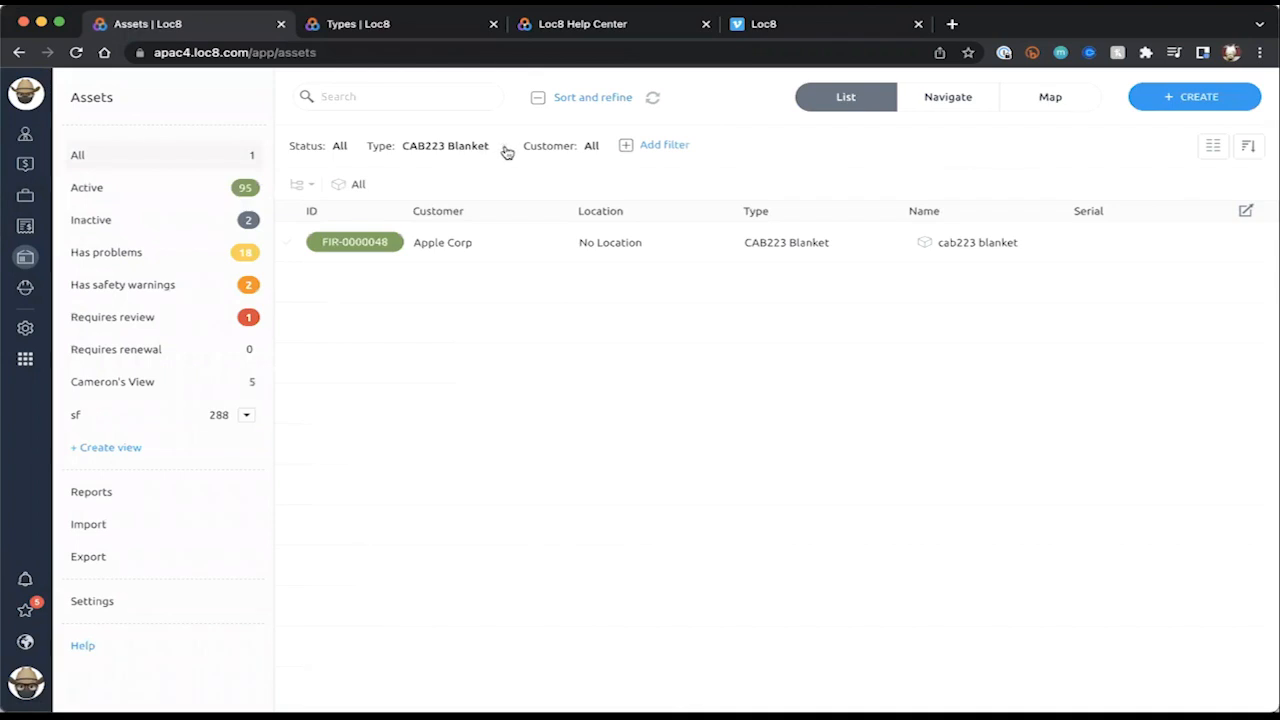
# - Replace the CAB223 Blanket type filter on the Assets list with the parent type FIRE BLANKETS
pyautogui.click(504, 149)
pyautogui.click(411, 147)
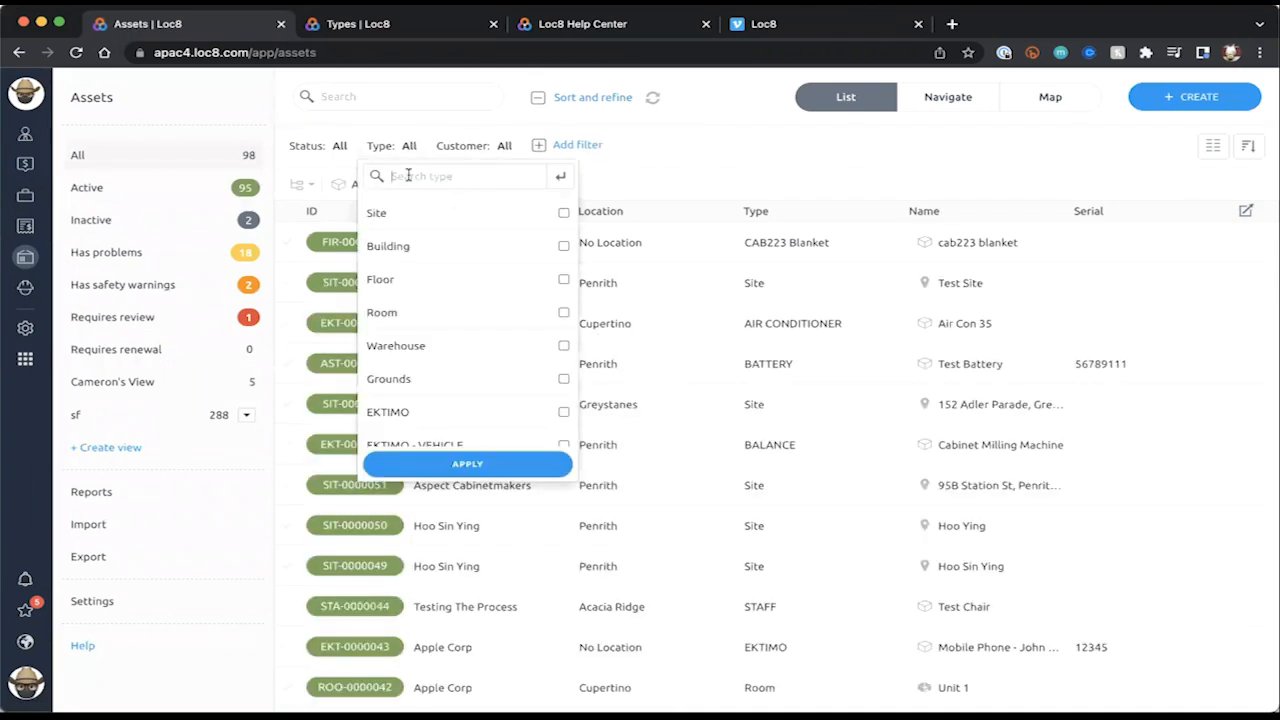
pyautogui.click(408, 176)
pyautogui.write('fire')
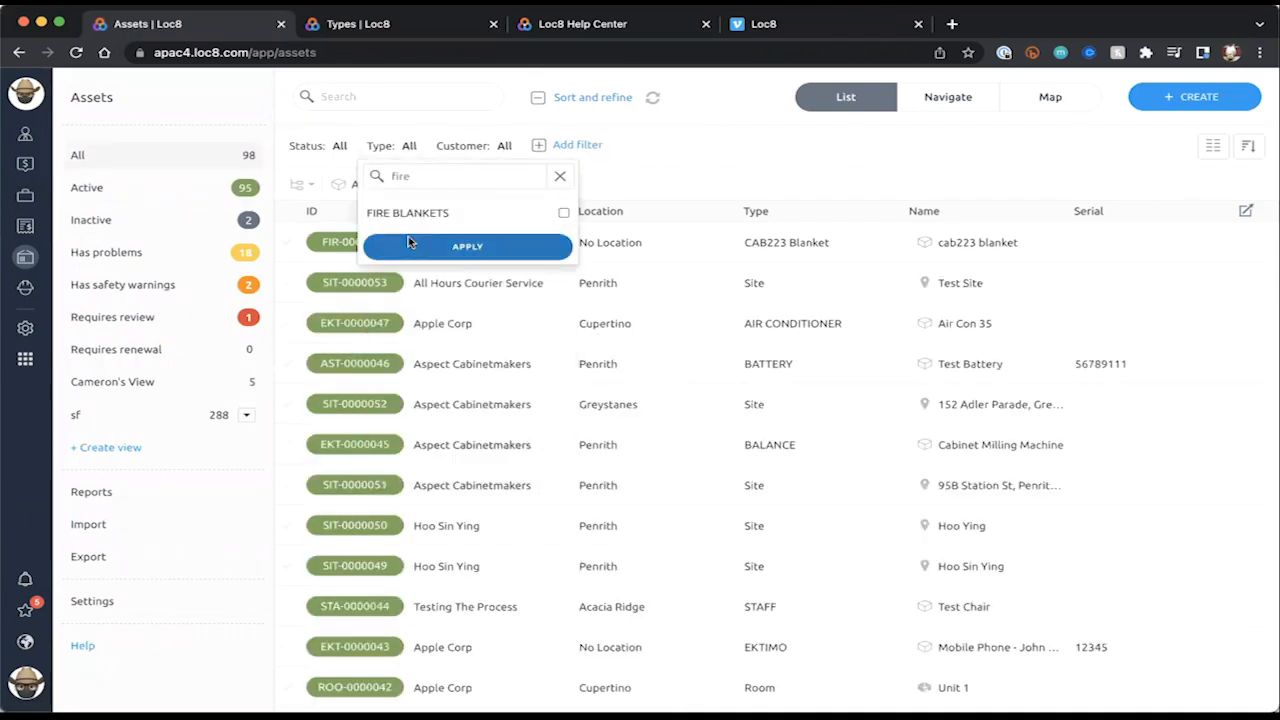
pyautogui.click(420, 213)
pyautogui.click(451, 250)
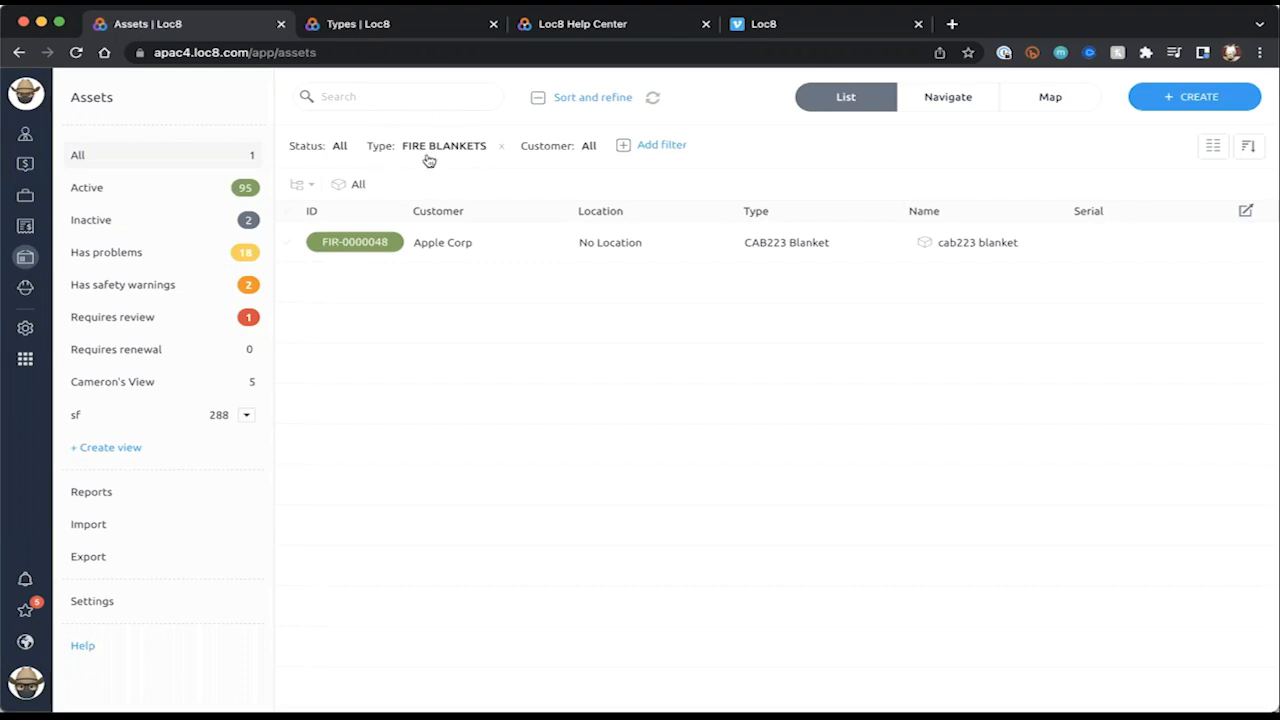
# - Compare the FIRE BLANKETS child types in the asset settings with the filtered Assets list
pyautogui.click(366, 27)
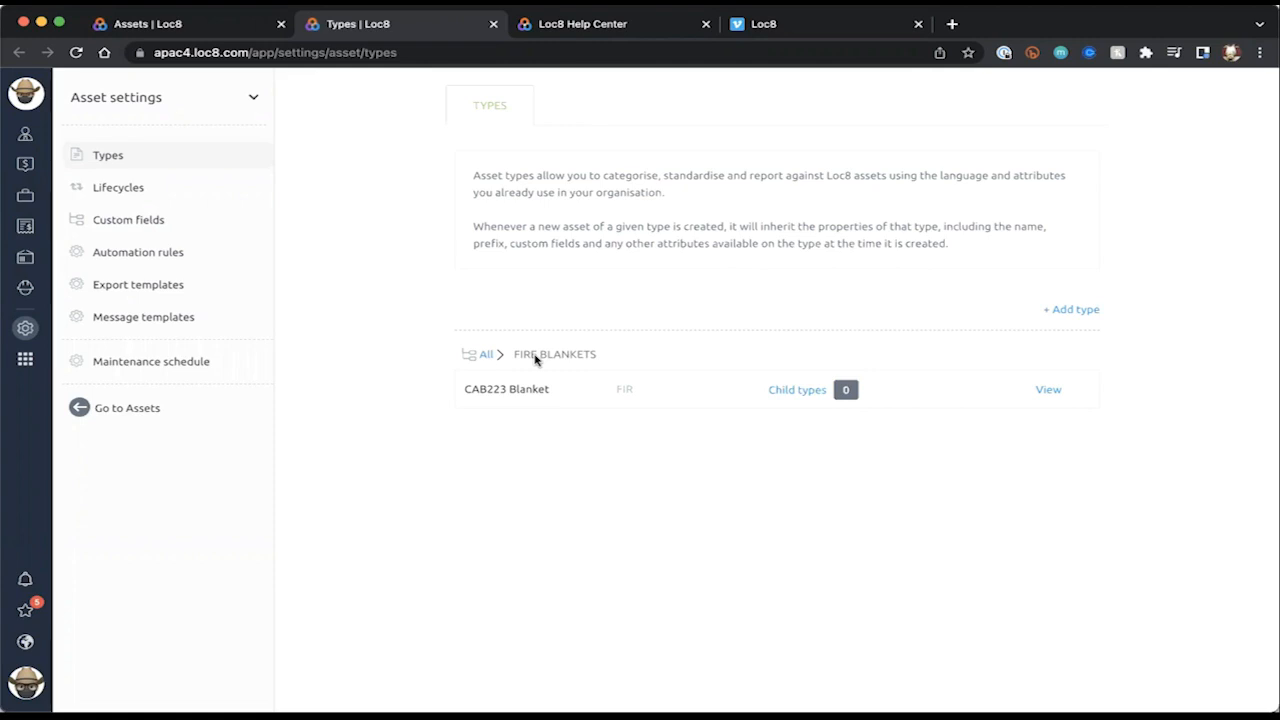
pyautogui.click(186, 21)
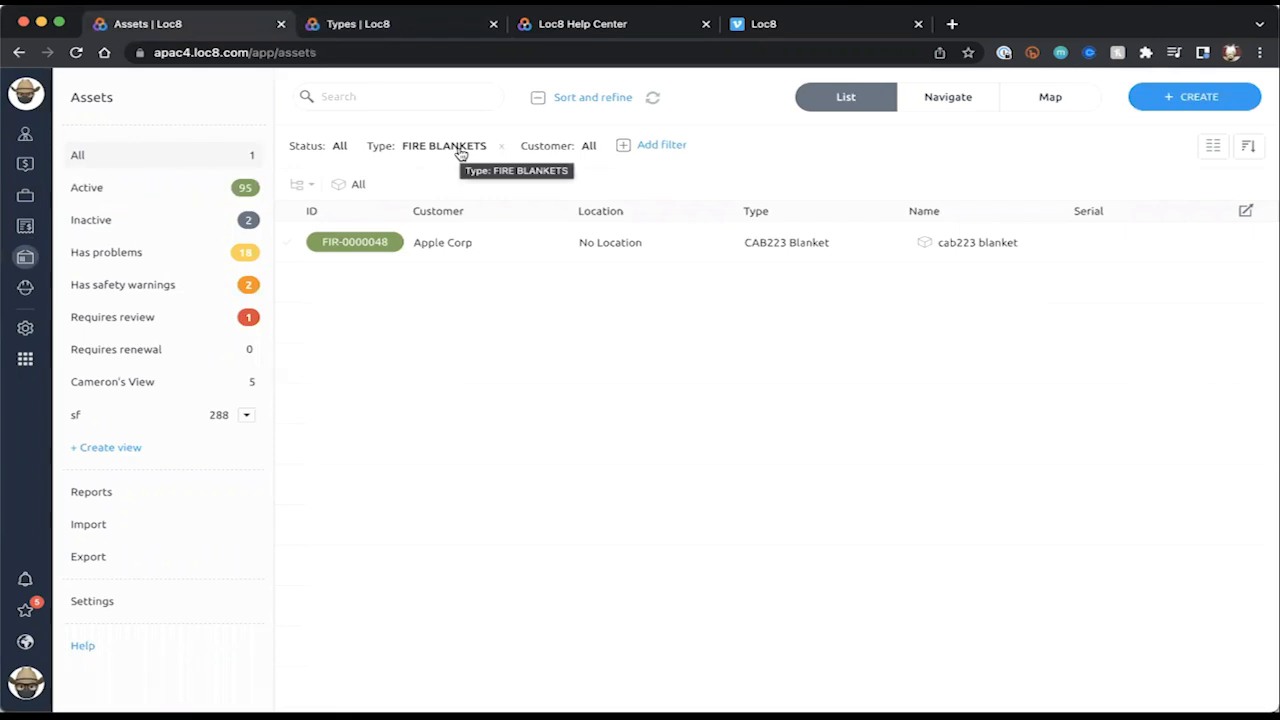
pyautogui.click(378, 29)
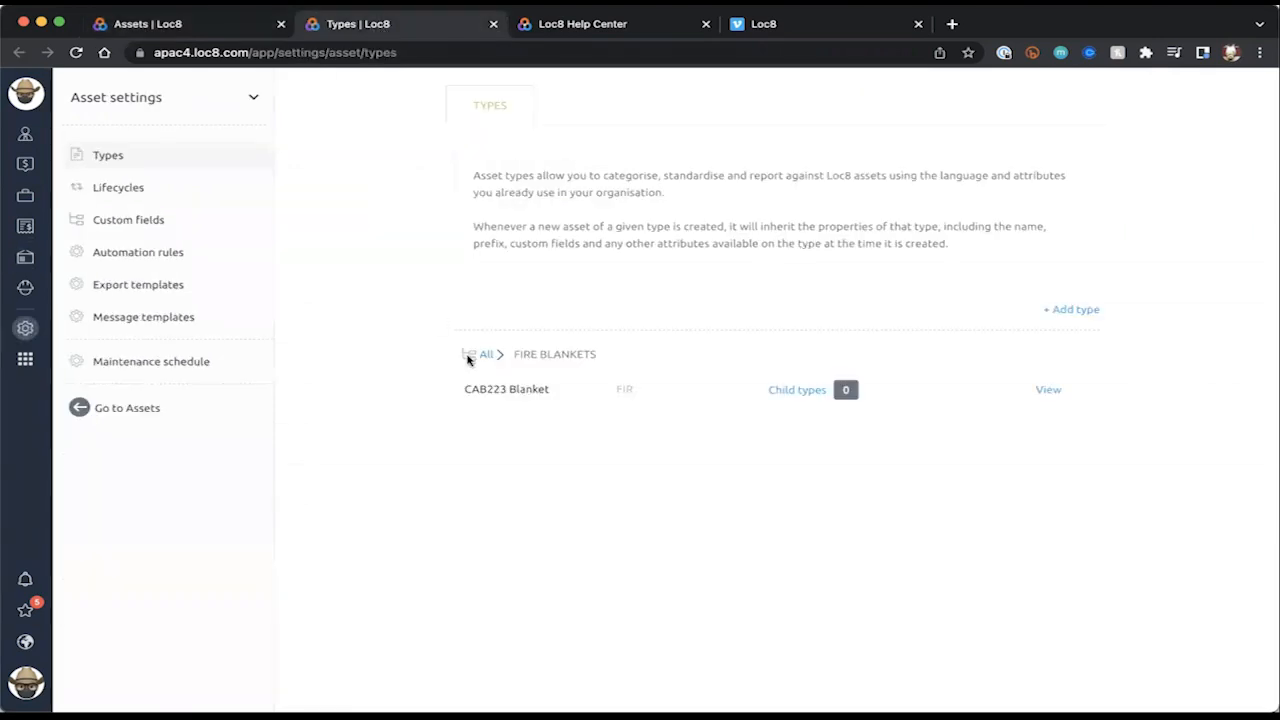
pyautogui.click(176, 24)
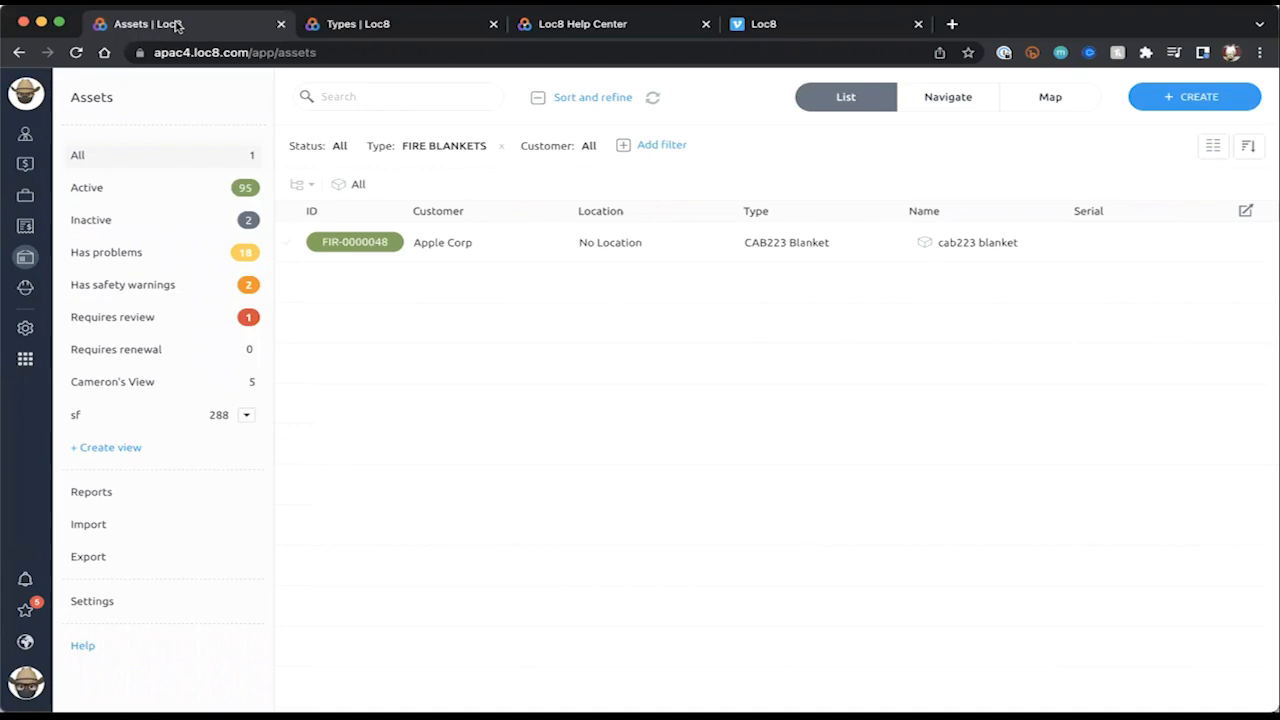
# - Return to the top level of the asset types in the asset settings and locate the FIRE BLANKETS parent type
pyautogui.click(355, 26)
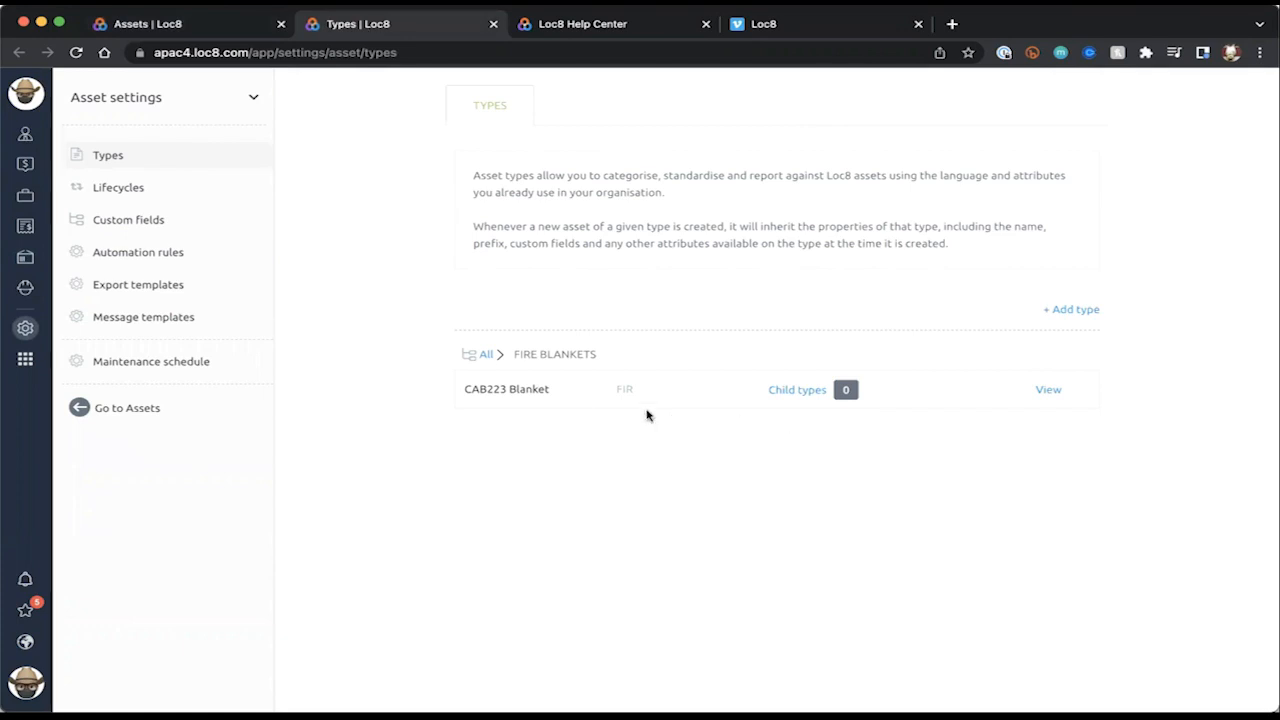
pyautogui.click(487, 356)
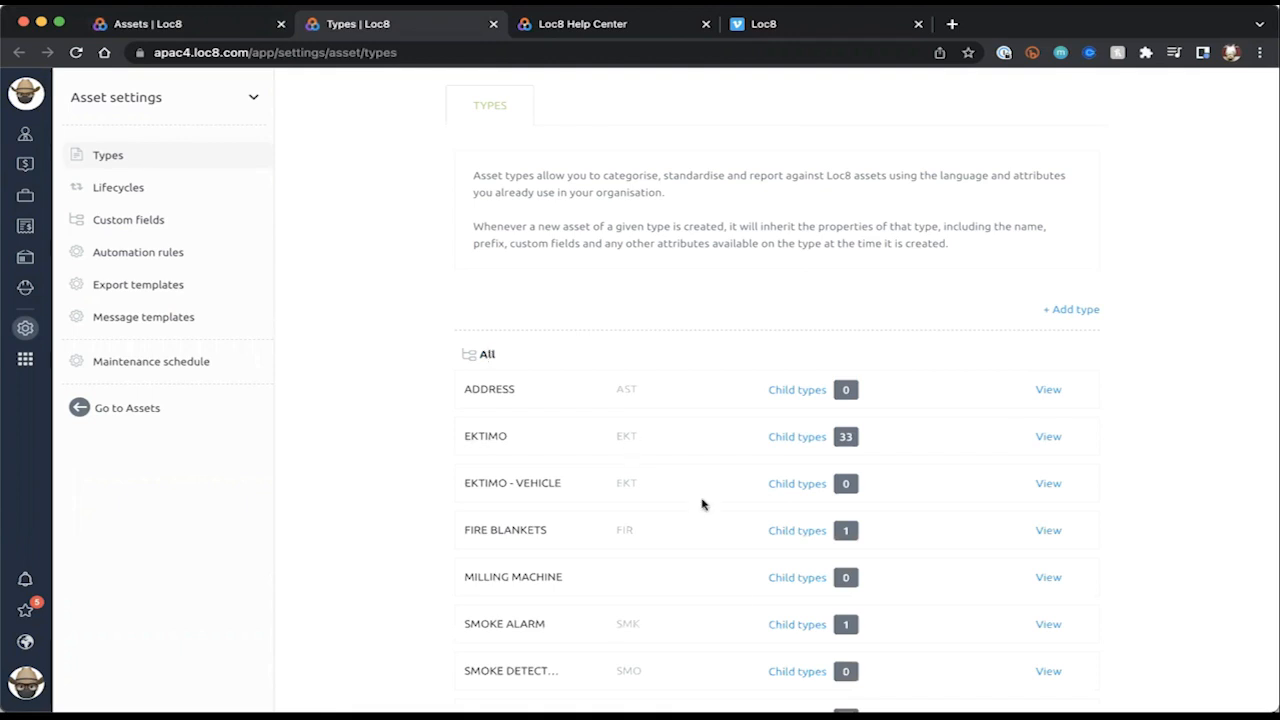
pyautogui.click(1047, 531)
# - Open the cab223 blanket record from the Assets list, collapse its Details and Maintenance sections, and expand the 3.5 KG CO2 Data section
pyautogui.click(158, 27)
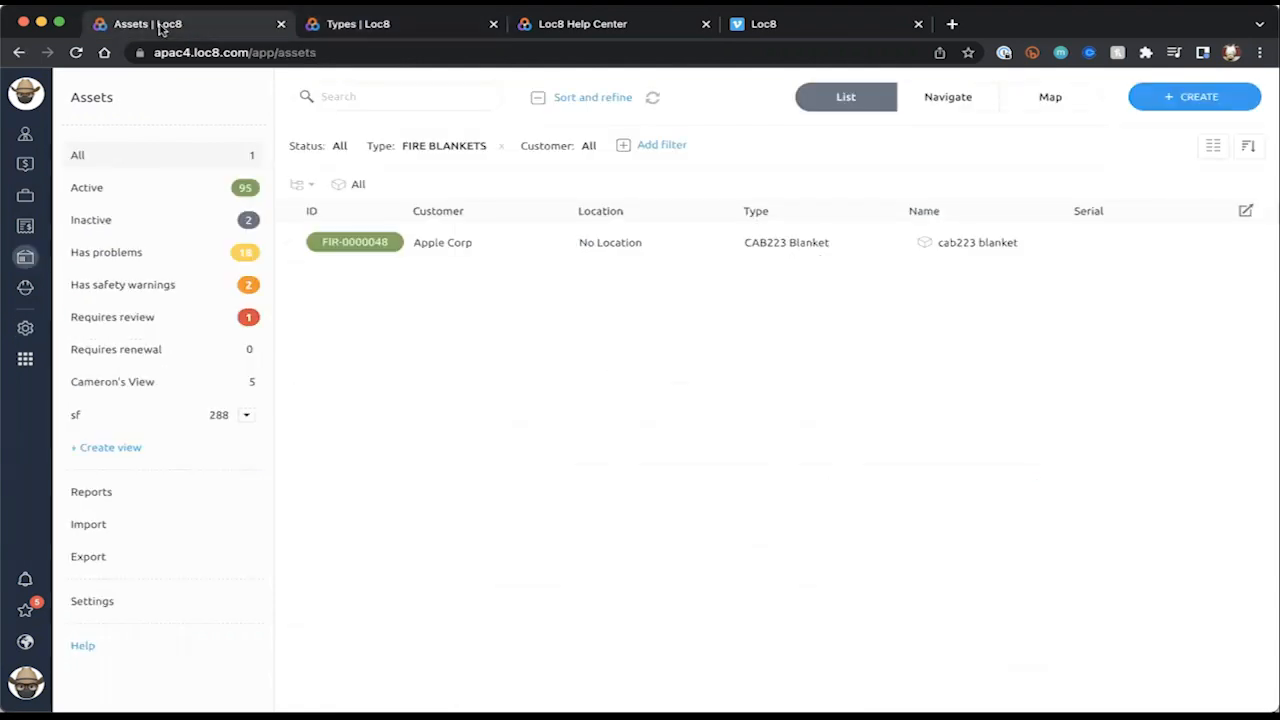
pyautogui.click(544, 247)
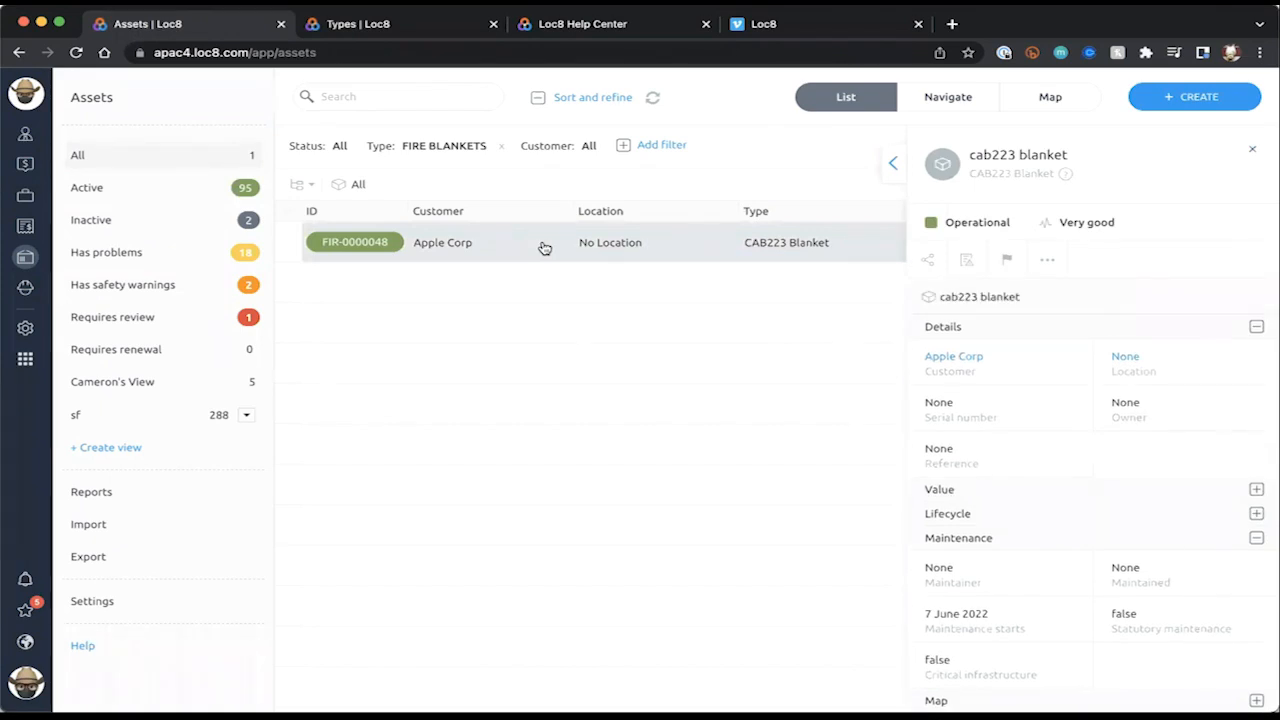
pyautogui.click(1257, 327)
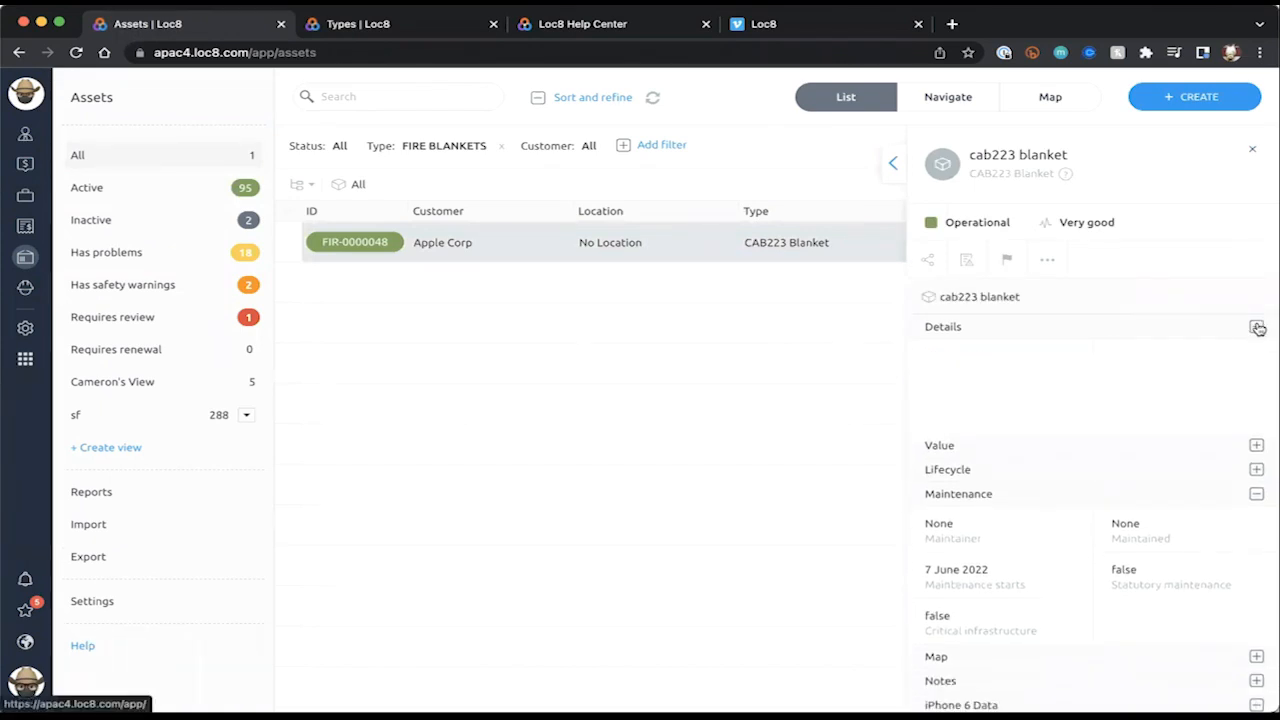
pyautogui.click(1256, 400)
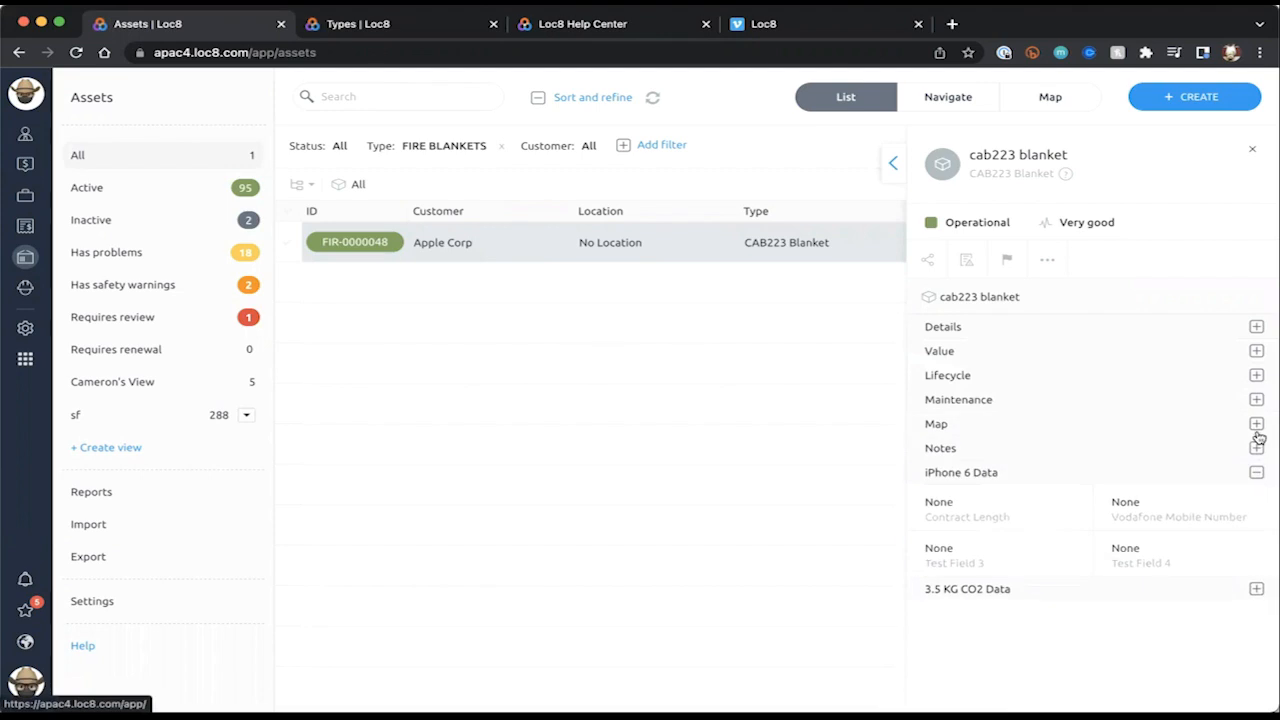
pyautogui.click(1256, 589)
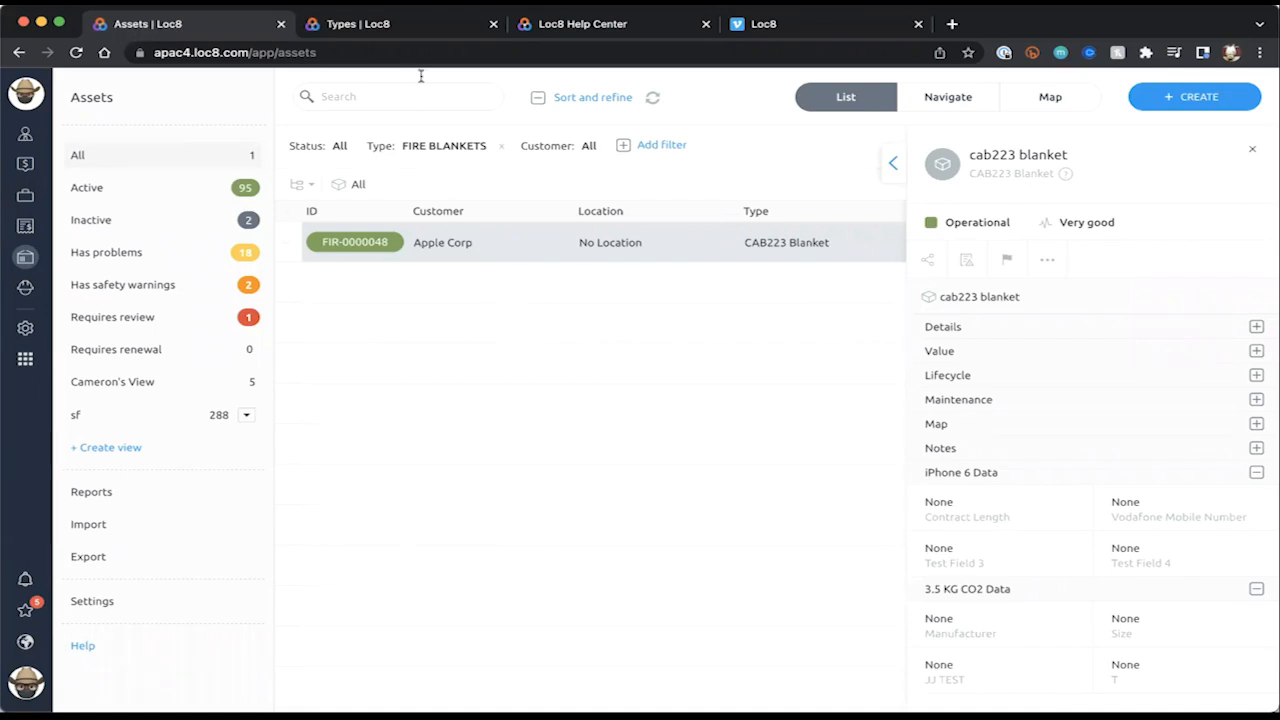
# - Examine the fields in the iPhone 6 Data and 3.5 KG CO2 Data groups of the FIRE BLANKETS type and exit without changes
pyautogui.click(382, 34)
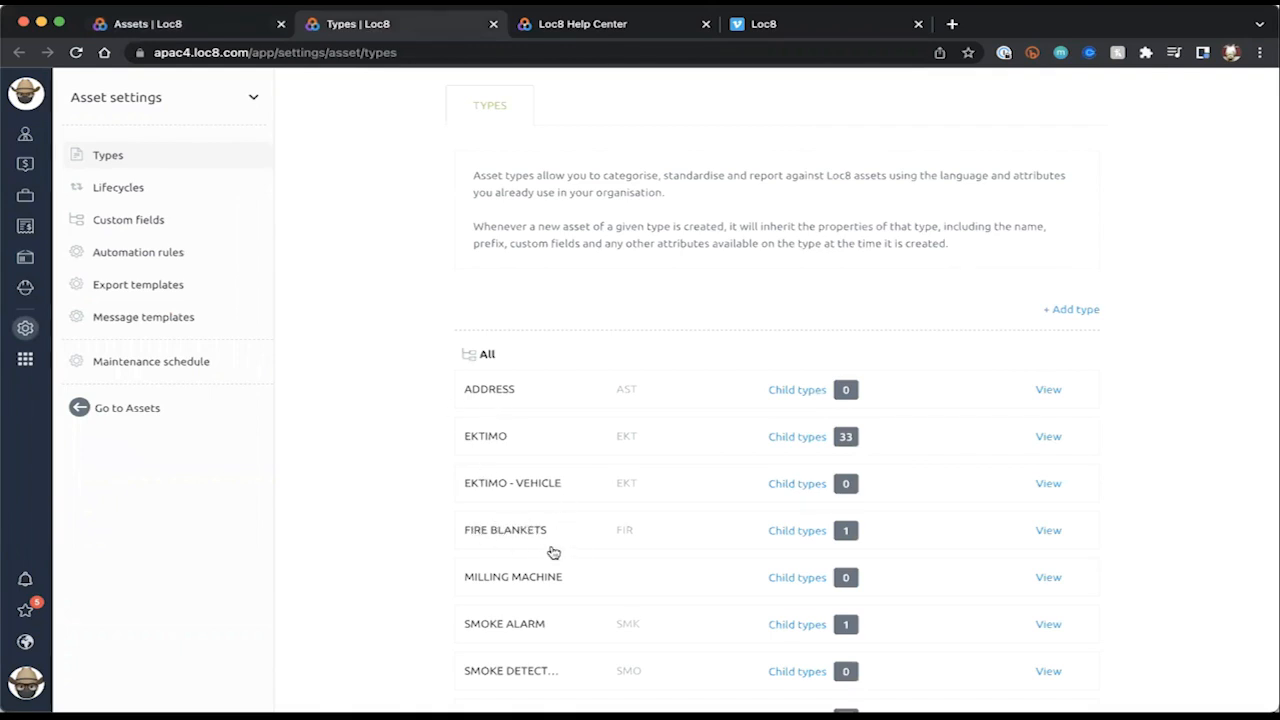
pyautogui.click(1055, 530)
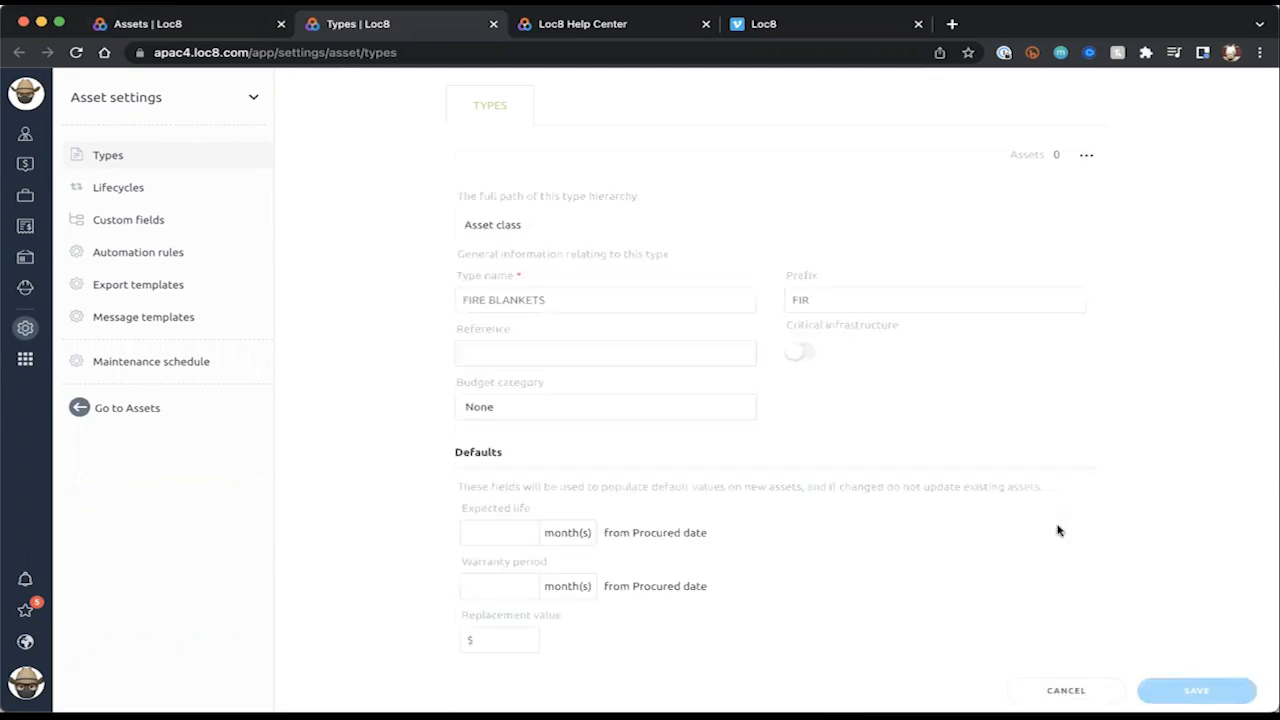
pyautogui.scroll(-3, 1058, 530)
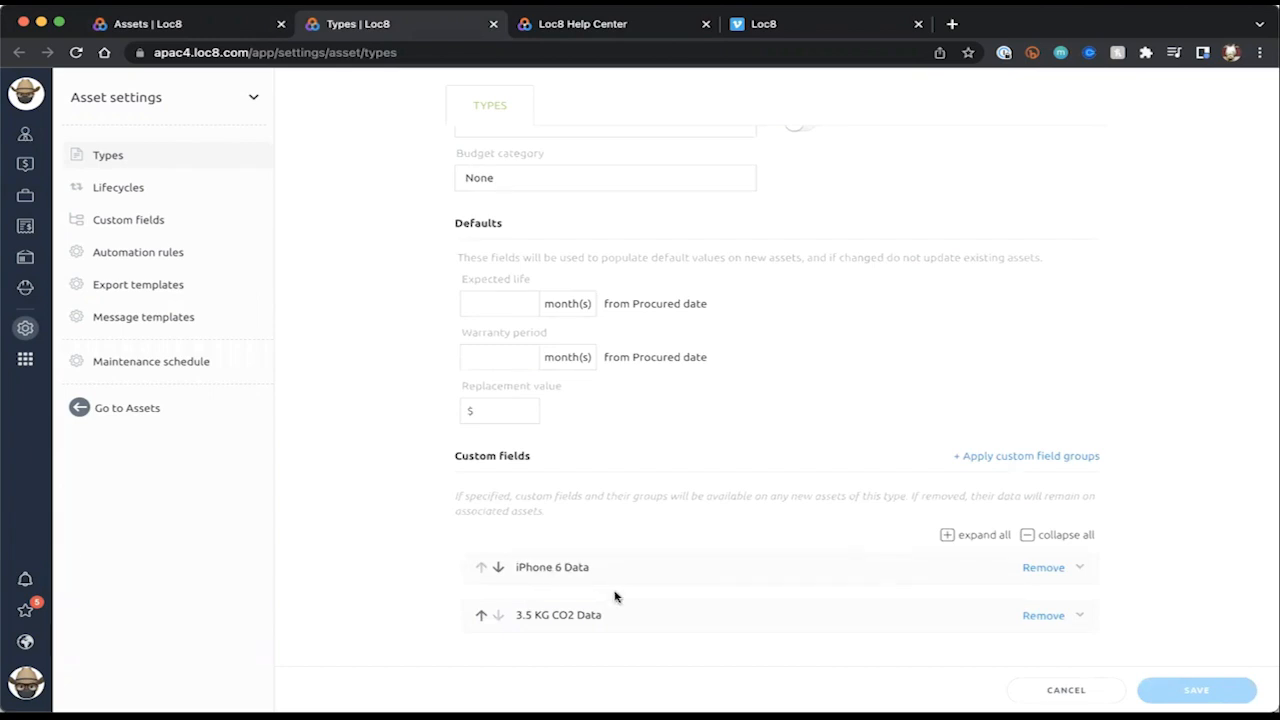
pyautogui.click(1082, 566)
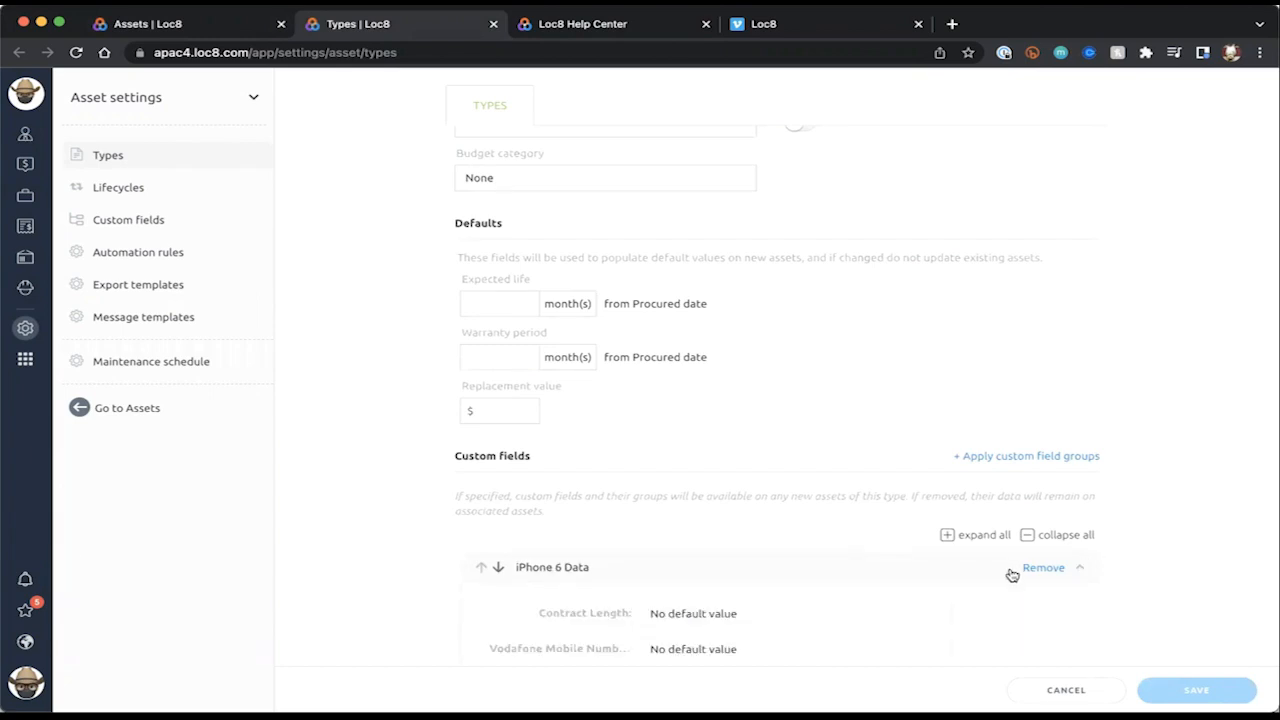
pyautogui.scroll(-3, 1000, 574)
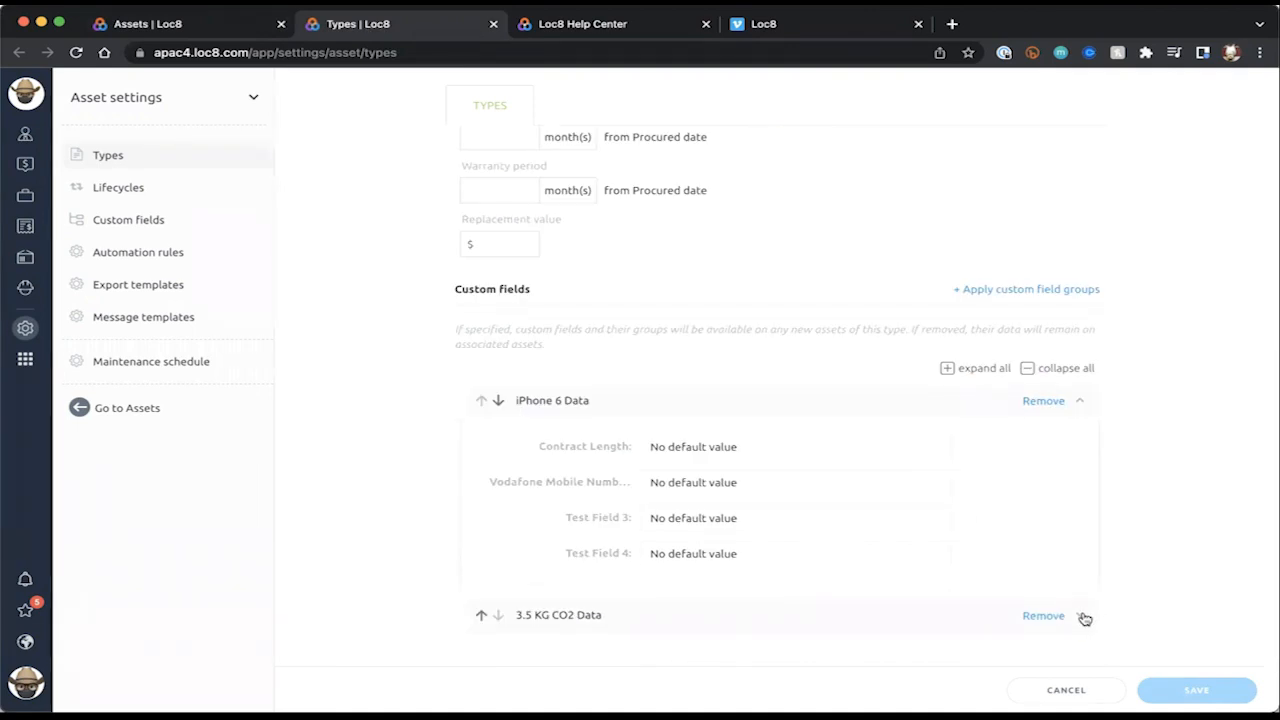
pyautogui.click(1082, 616)
pyautogui.scroll(-3, 994, 489)
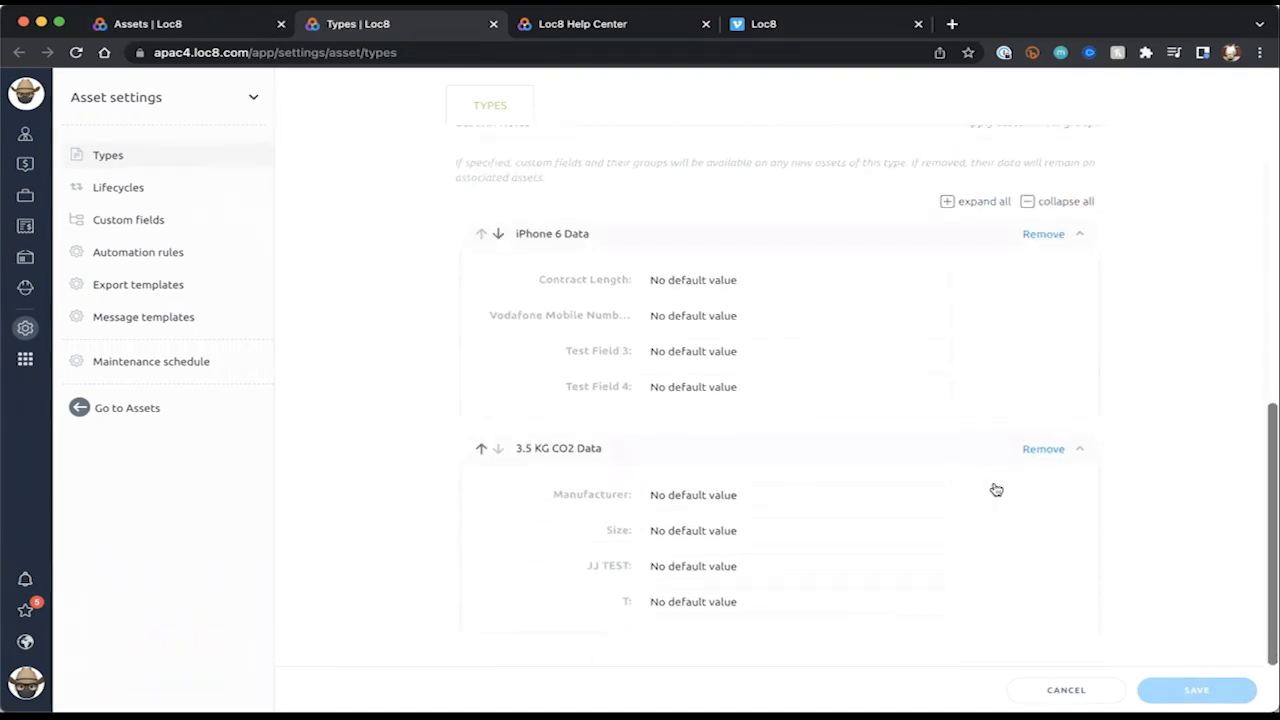
pyautogui.scroll(10, 996, 489)
pyautogui.click(546, 299)
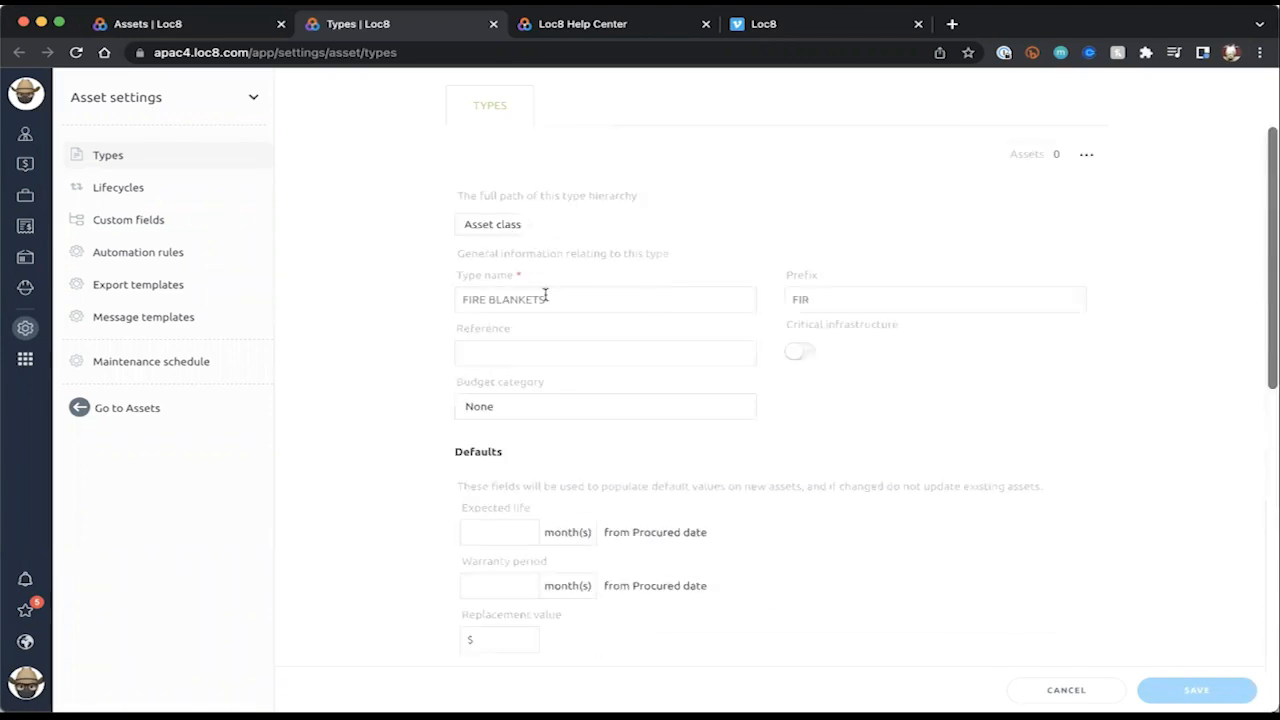
pyautogui.click(1040, 686)
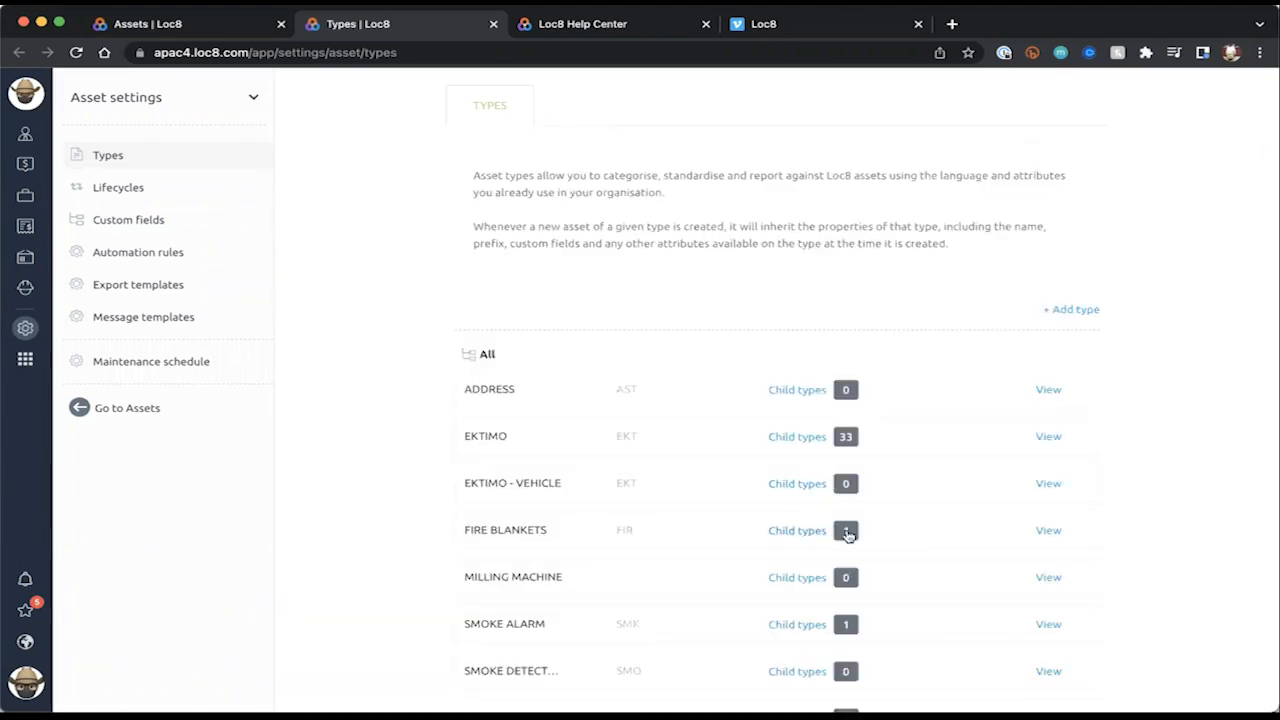
# - Open the CAB223 Blanket child type of FIRE BLANKETS and review its type name, defaults and custom field groups
pyautogui.click(846, 532)
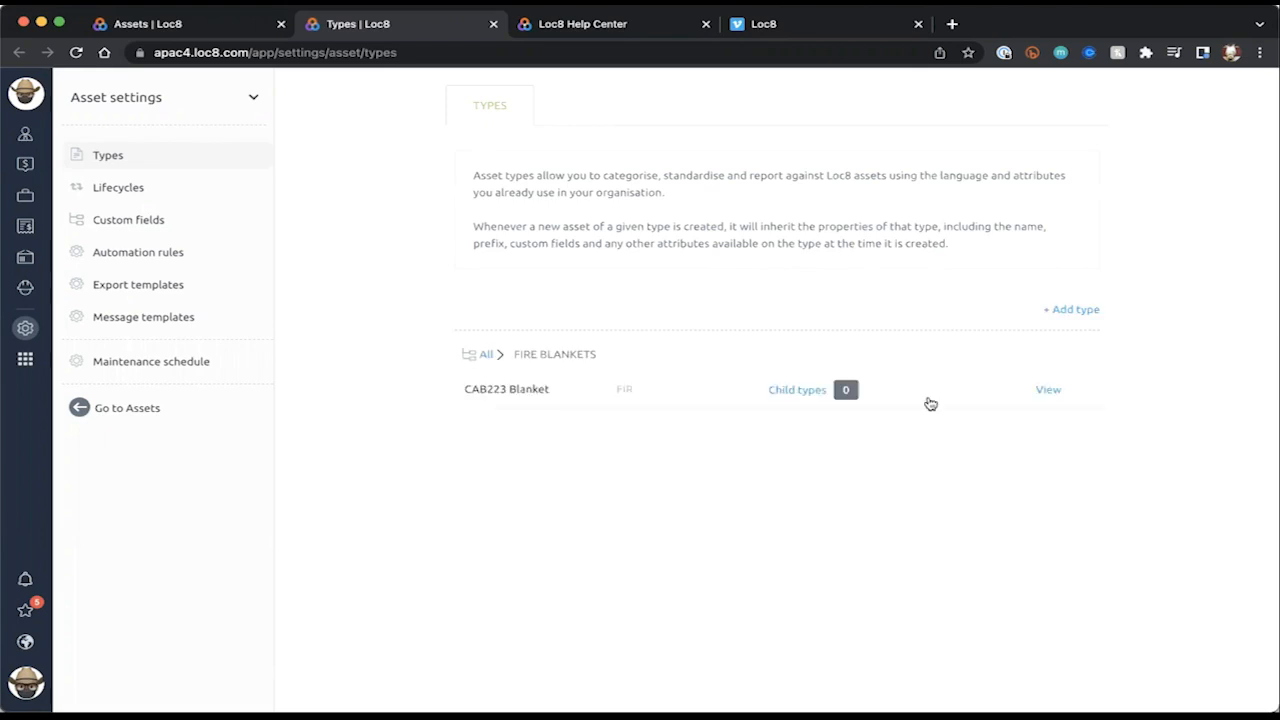
pyautogui.click(1047, 390)
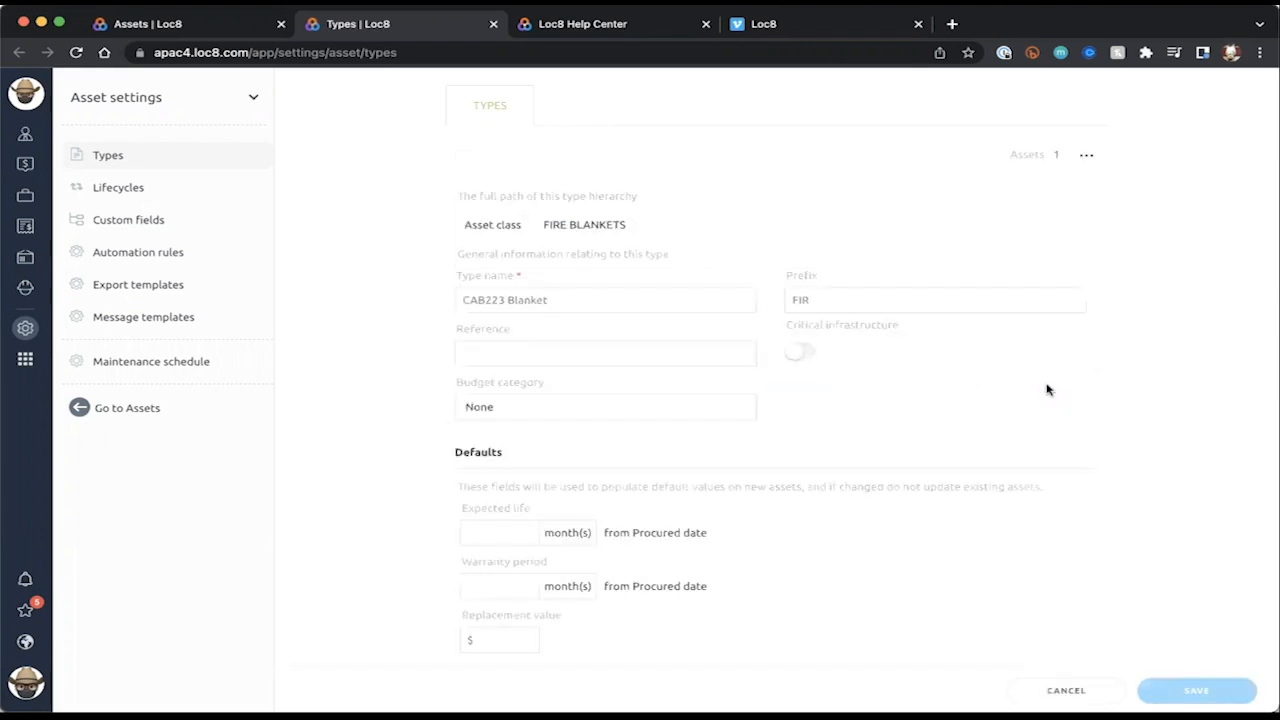
pyautogui.scroll(-3, 1047, 390)
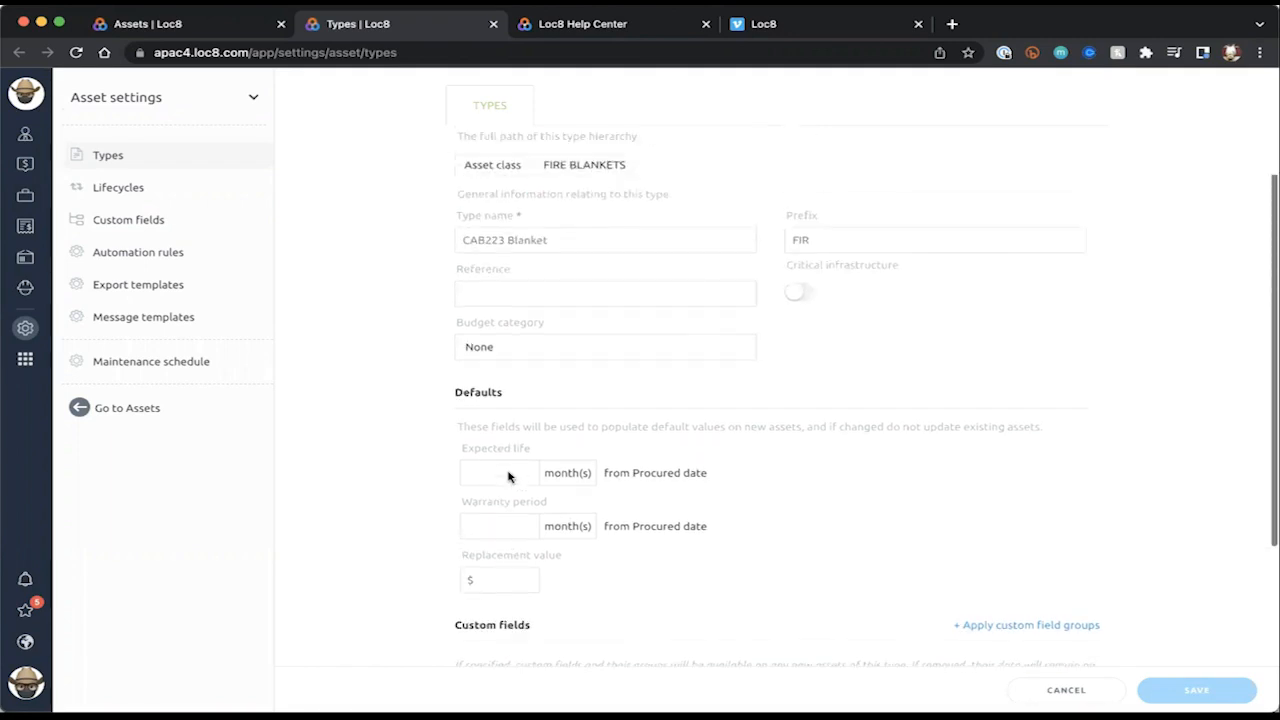
pyautogui.scroll(5, 508, 478)
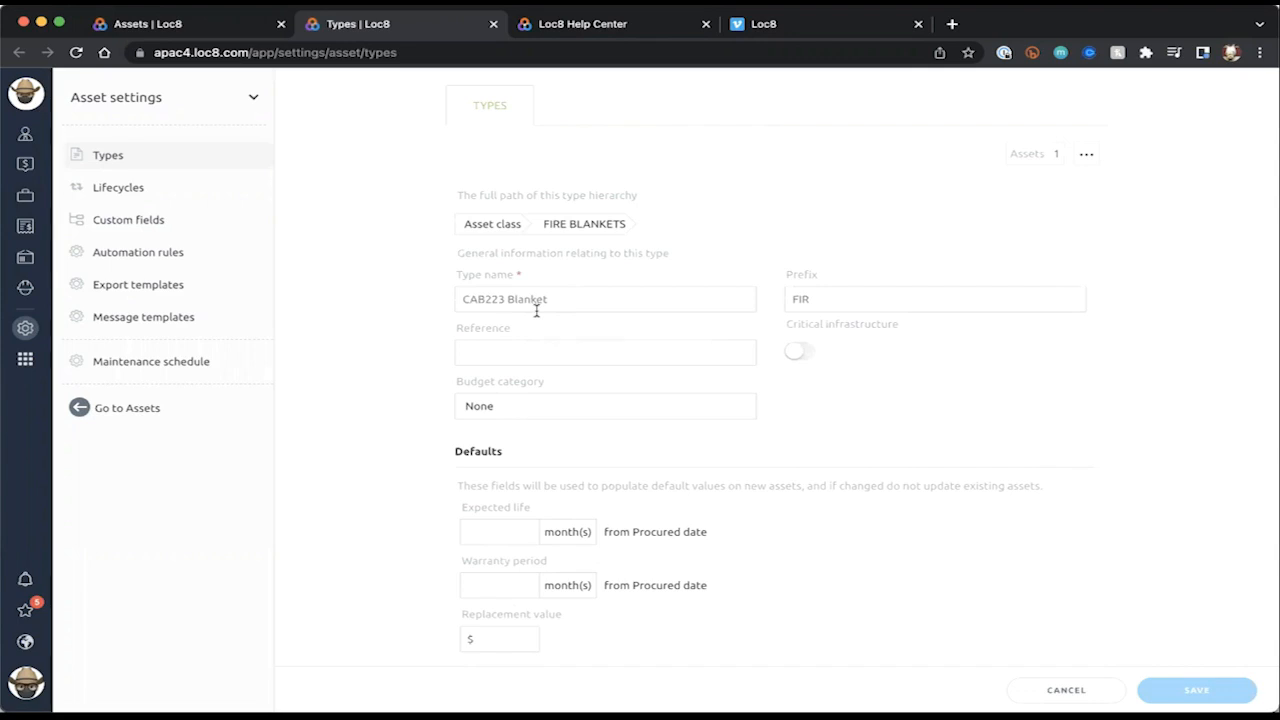
pyautogui.scroll(-3, 536, 311)
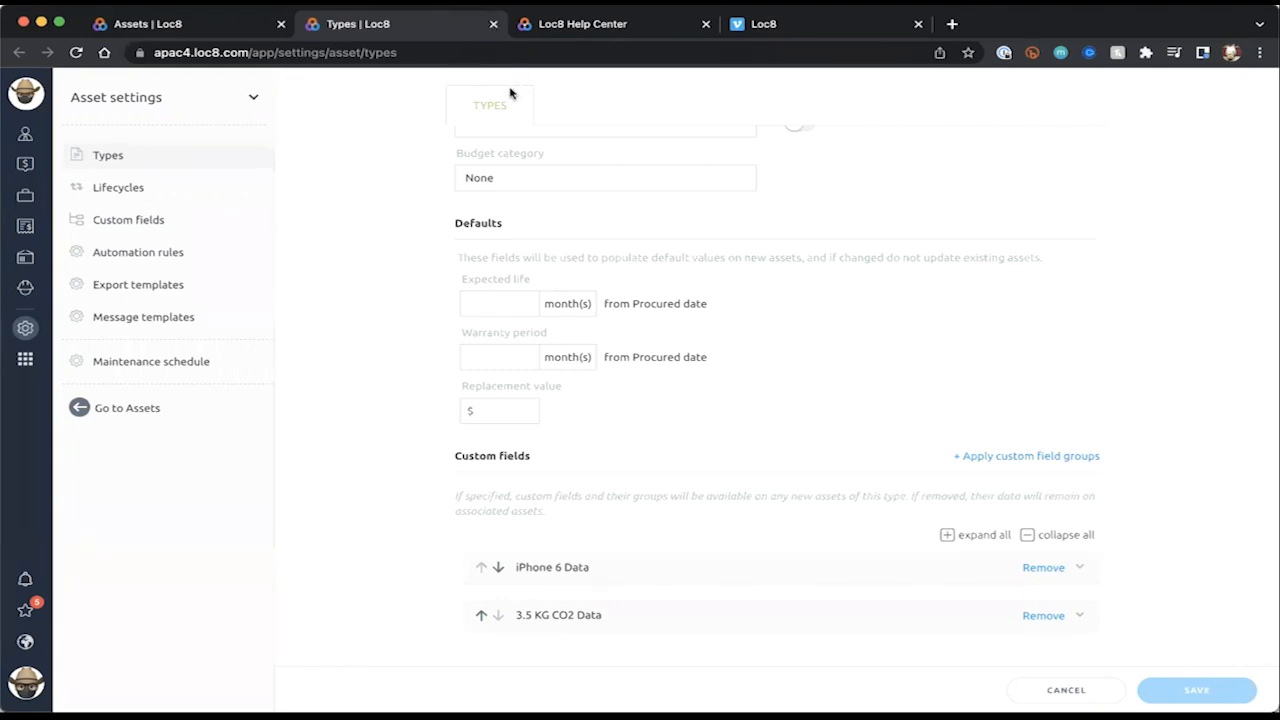
pyautogui.scroll(5, 672, 333)
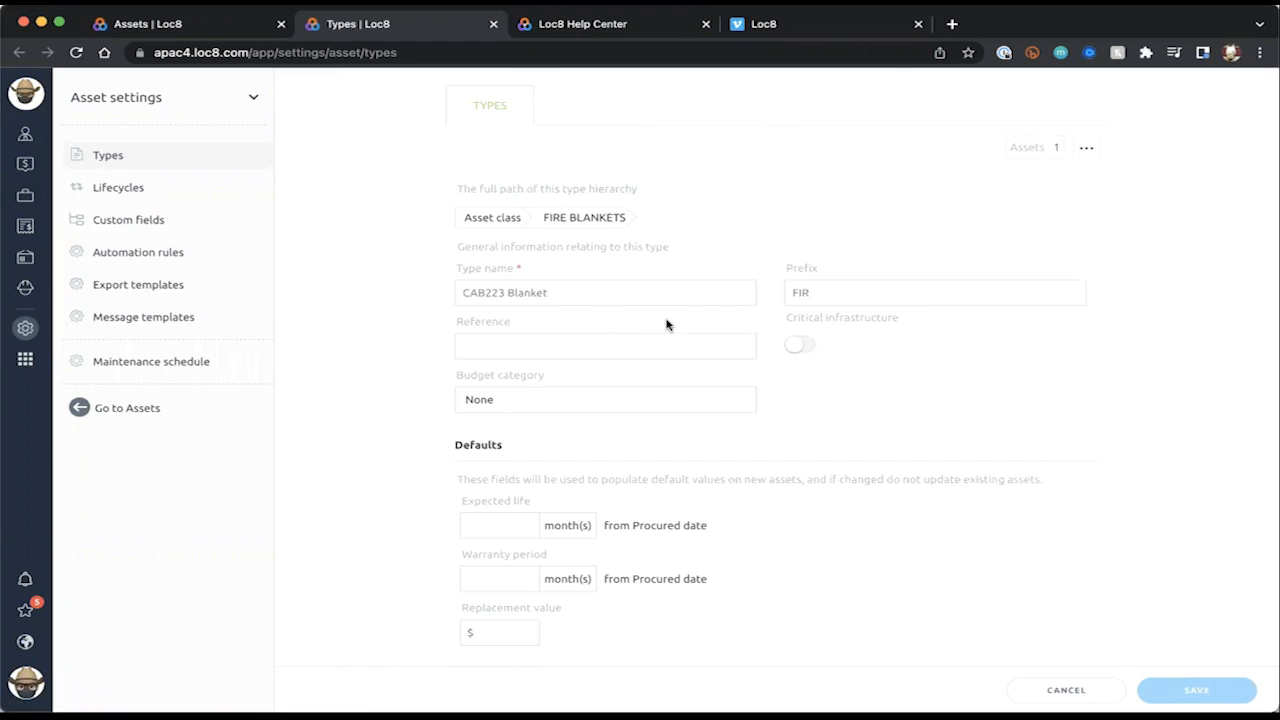
pyautogui.doubleClick(540, 281)
pyautogui.click(906, 469)
# - Try to apply the Oil Rig Lease custom field group to the CAB223 Blanket child type
pyautogui.scroll(-3, 906, 469)
pyautogui.click(1045, 455)
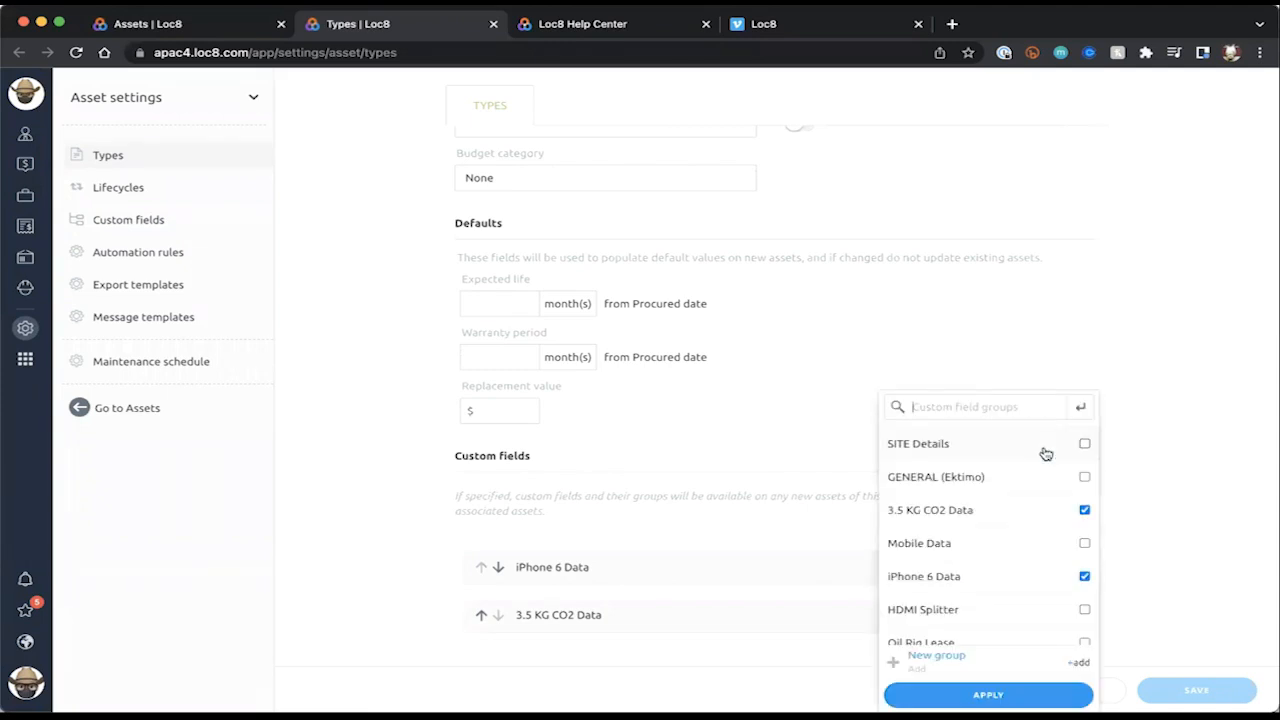
pyautogui.scroll(-2, 1045, 455)
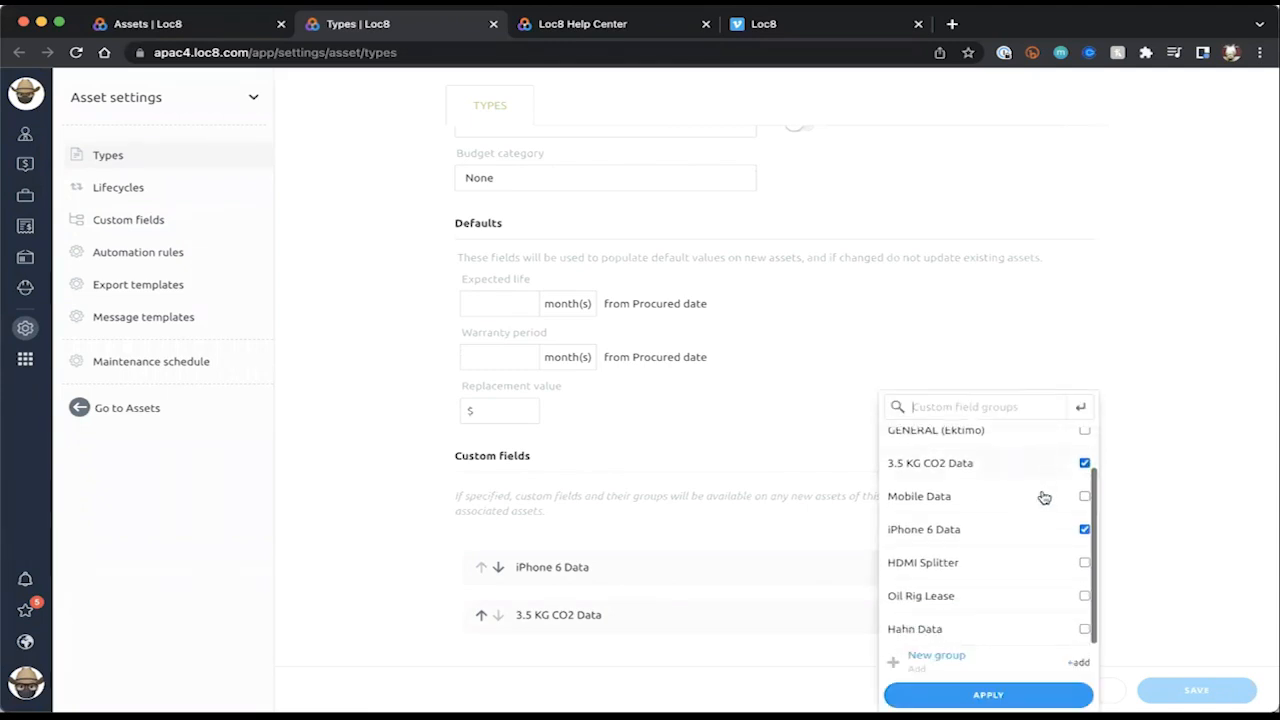
pyautogui.click(946, 597)
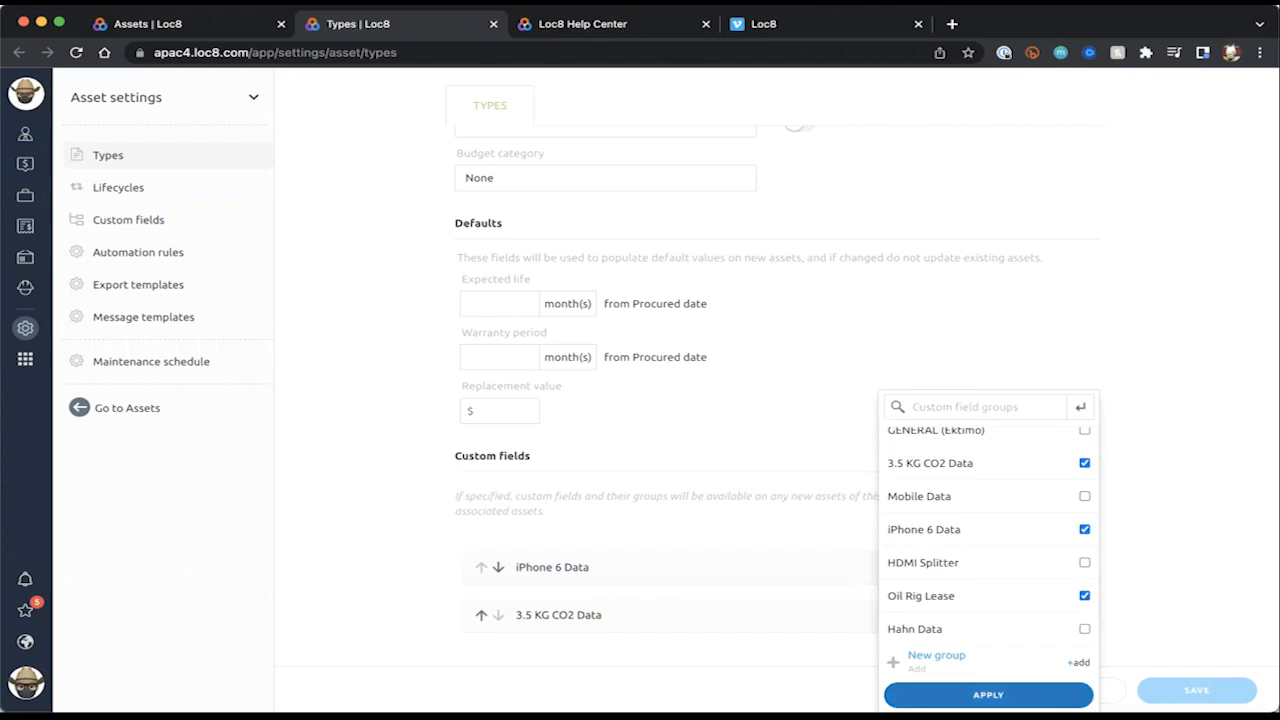
pyautogui.click(988, 695)
pyautogui.scroll(-1, 1057, 551)
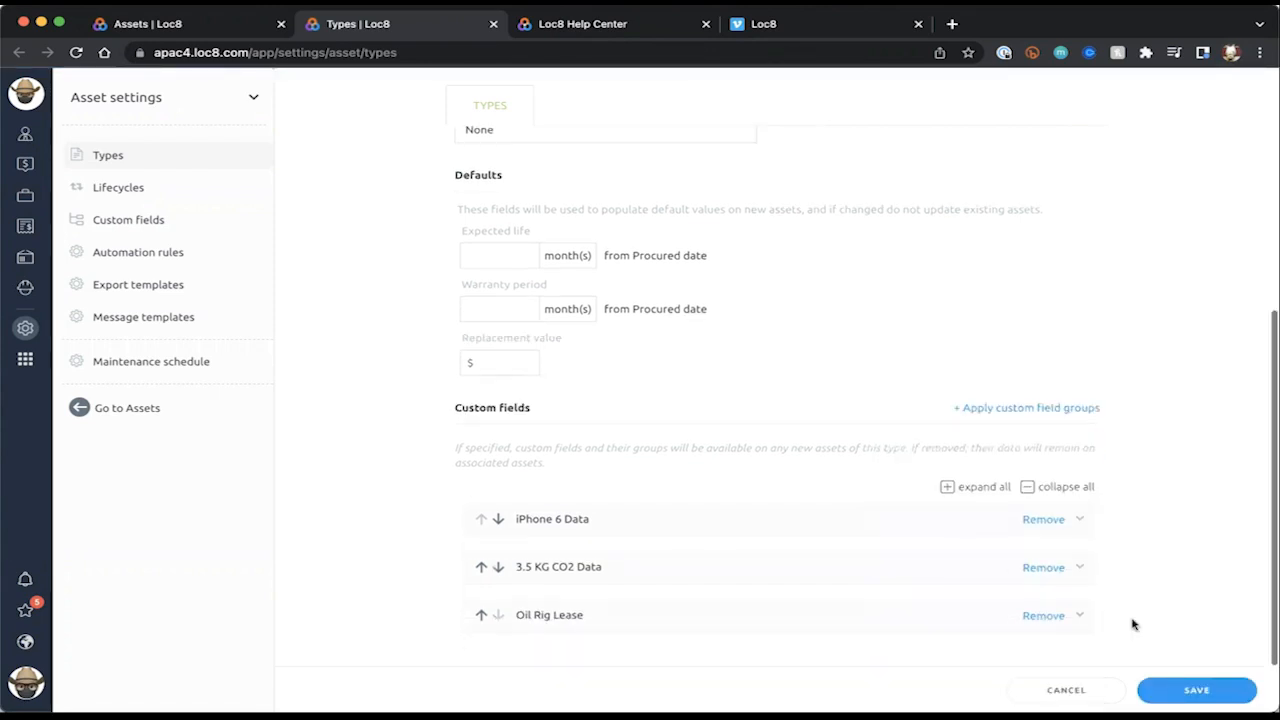
pyautogui.click(1196, 690)
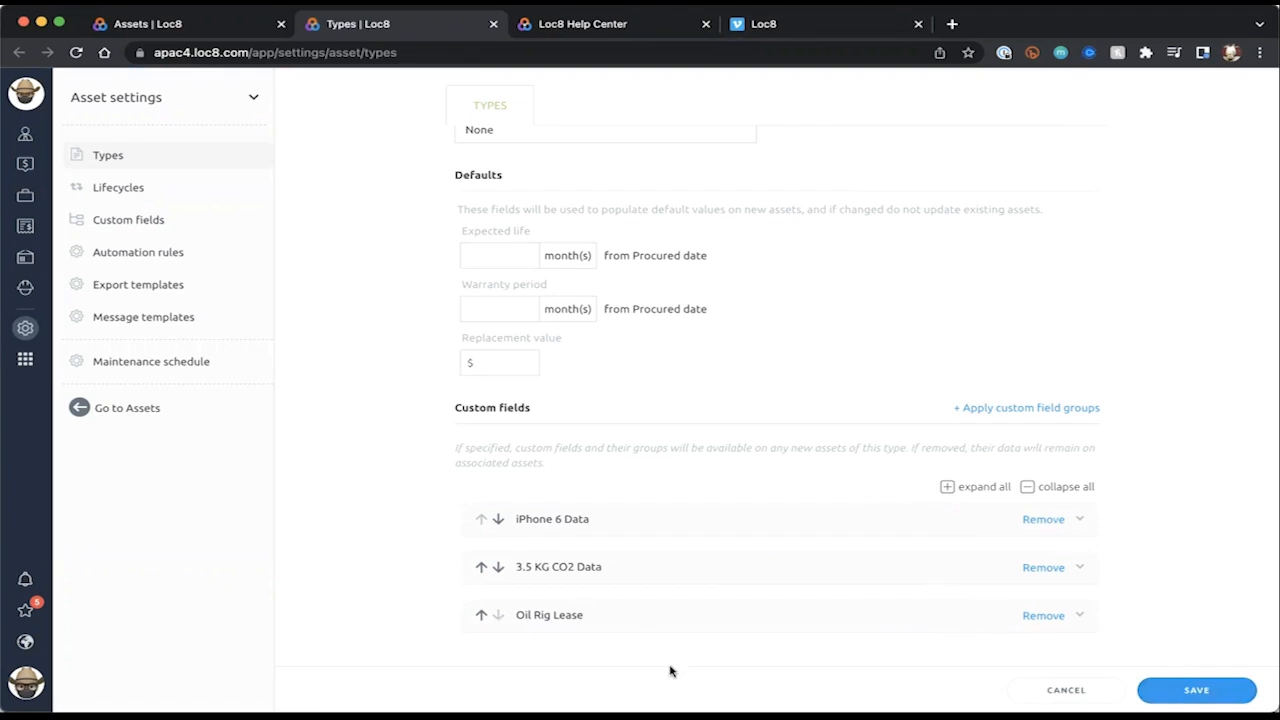
# - Check the cab223 blanket record's custom fields and discard the unsaved changes to the CAB223 Blanket type
pyautogui.click(168, 25)
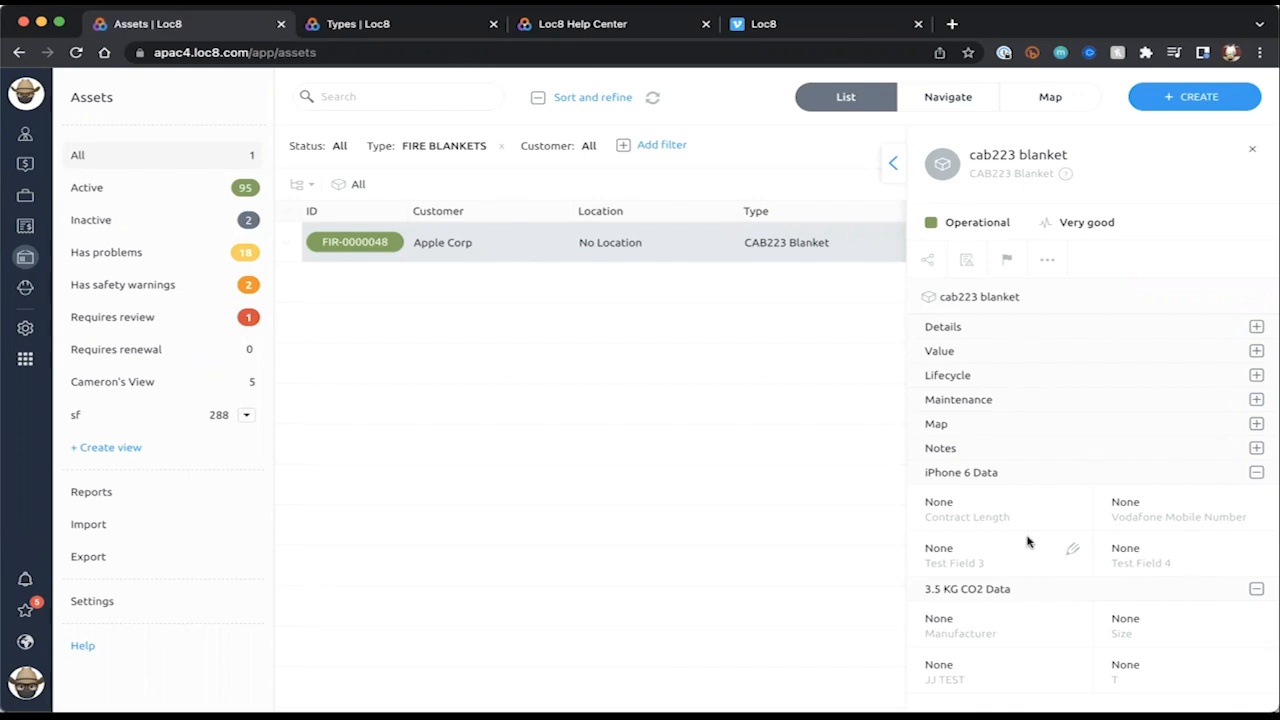
pyautogui.click(395, 23)
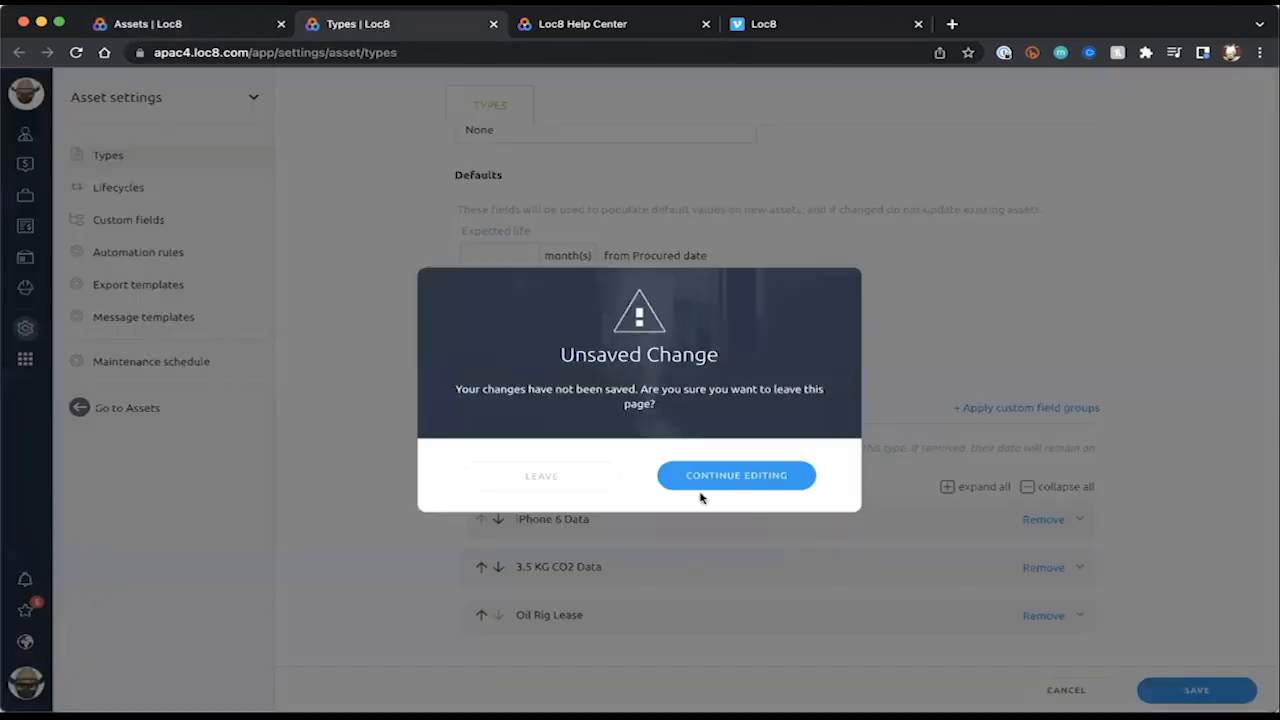
pyautogui.click(540, 476)
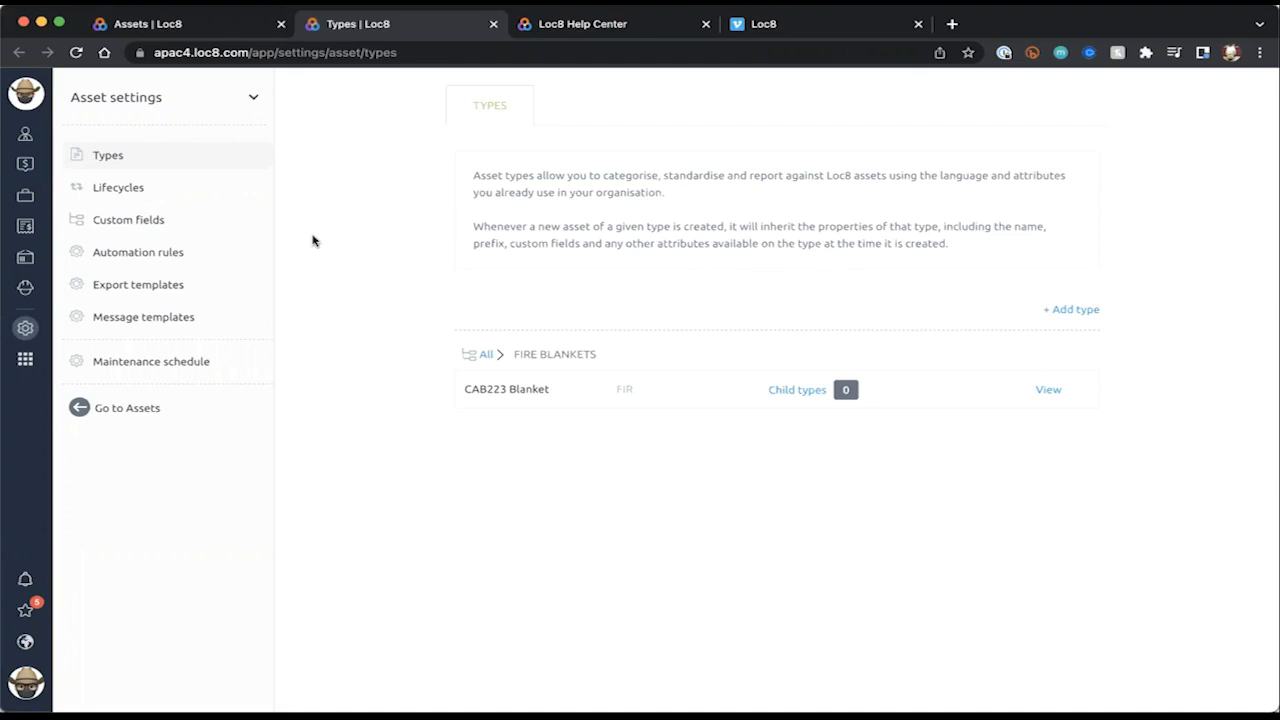
# - Close the cab223 blanket record's details and reopen the CAB223 Blanket type settings to review its custom field groups
pyautogui.click(206, 23)
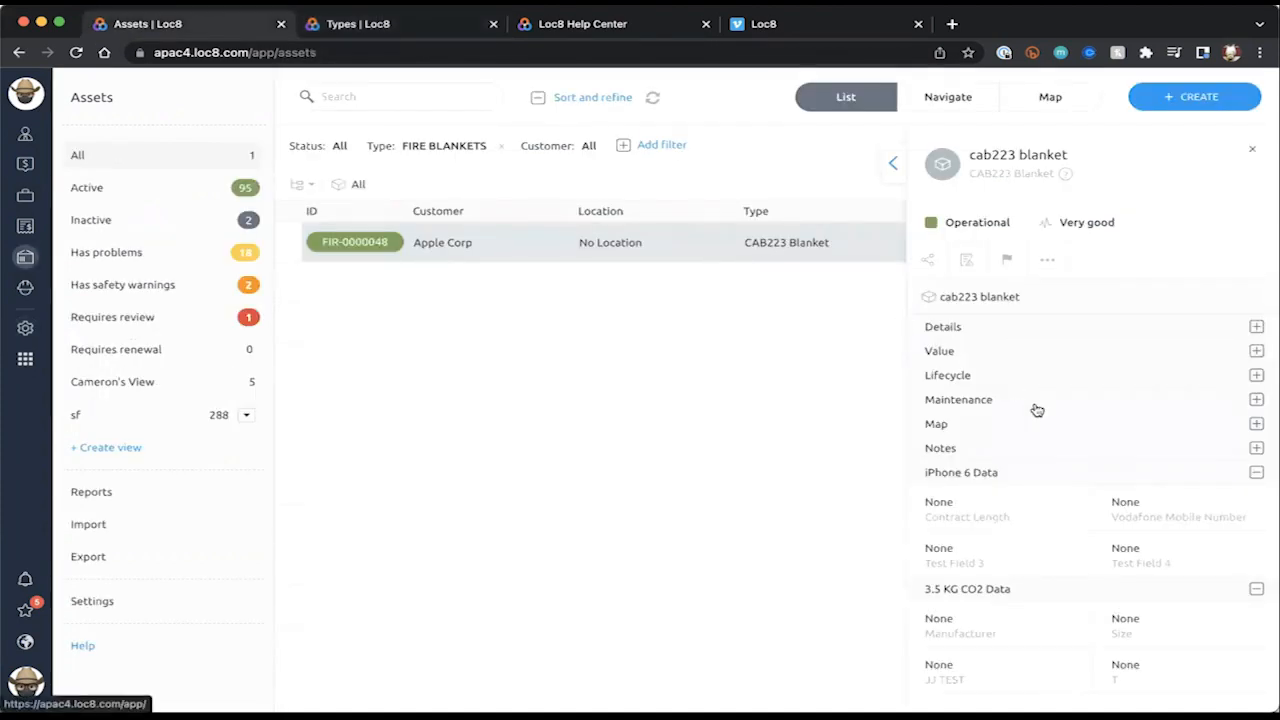
pyautogui.click(1252, 149)
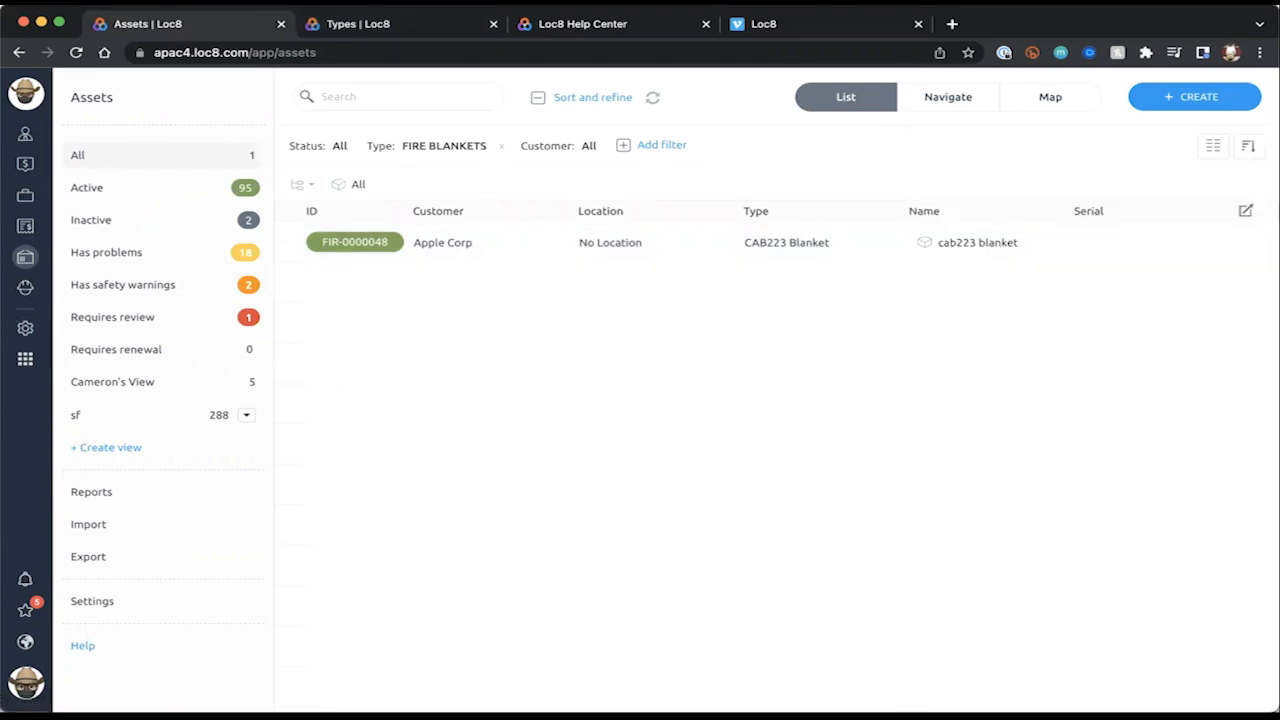
pyautogui.click(353, 27)
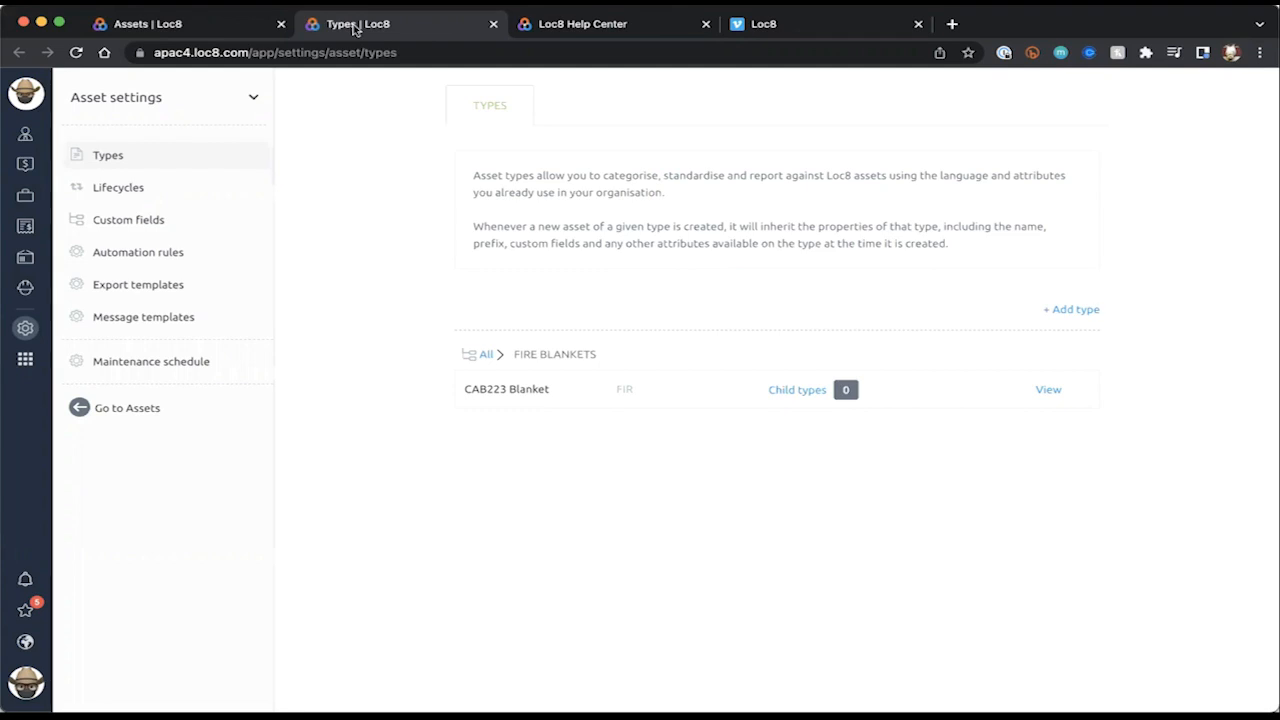
pyautogui.click(1046, 391)
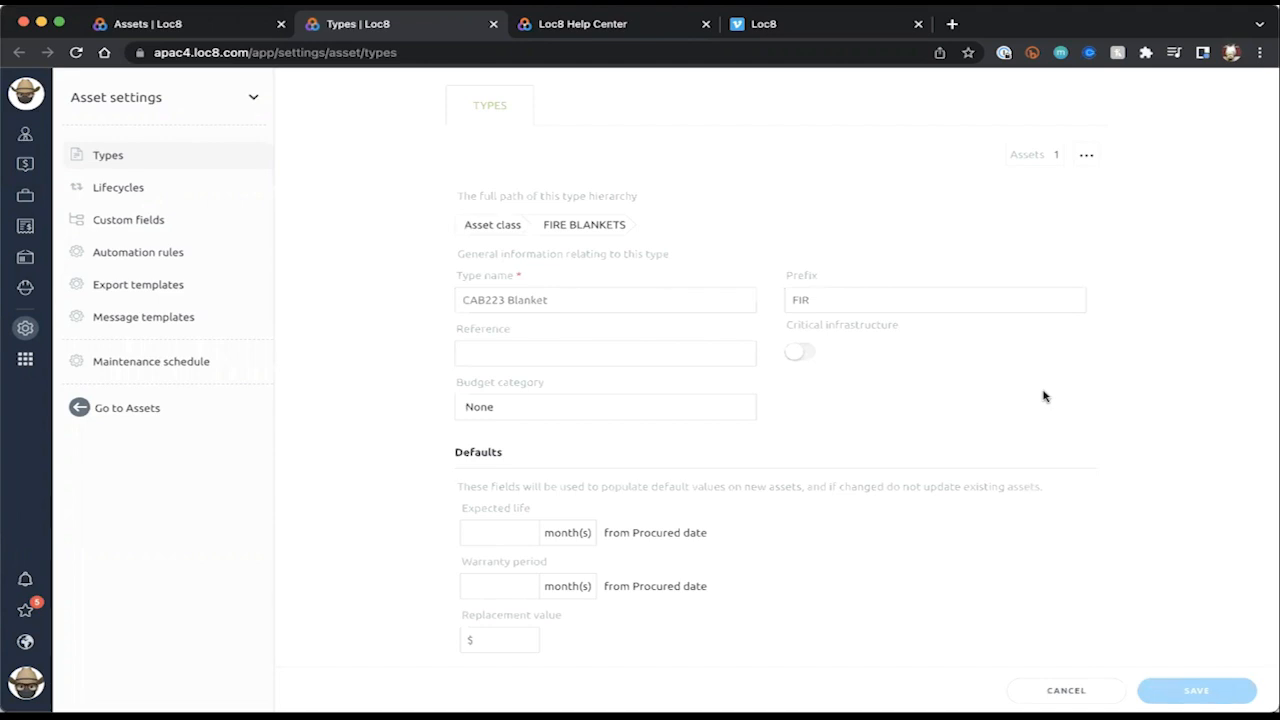
pyautogui.scroll(-3, 1043, 396)
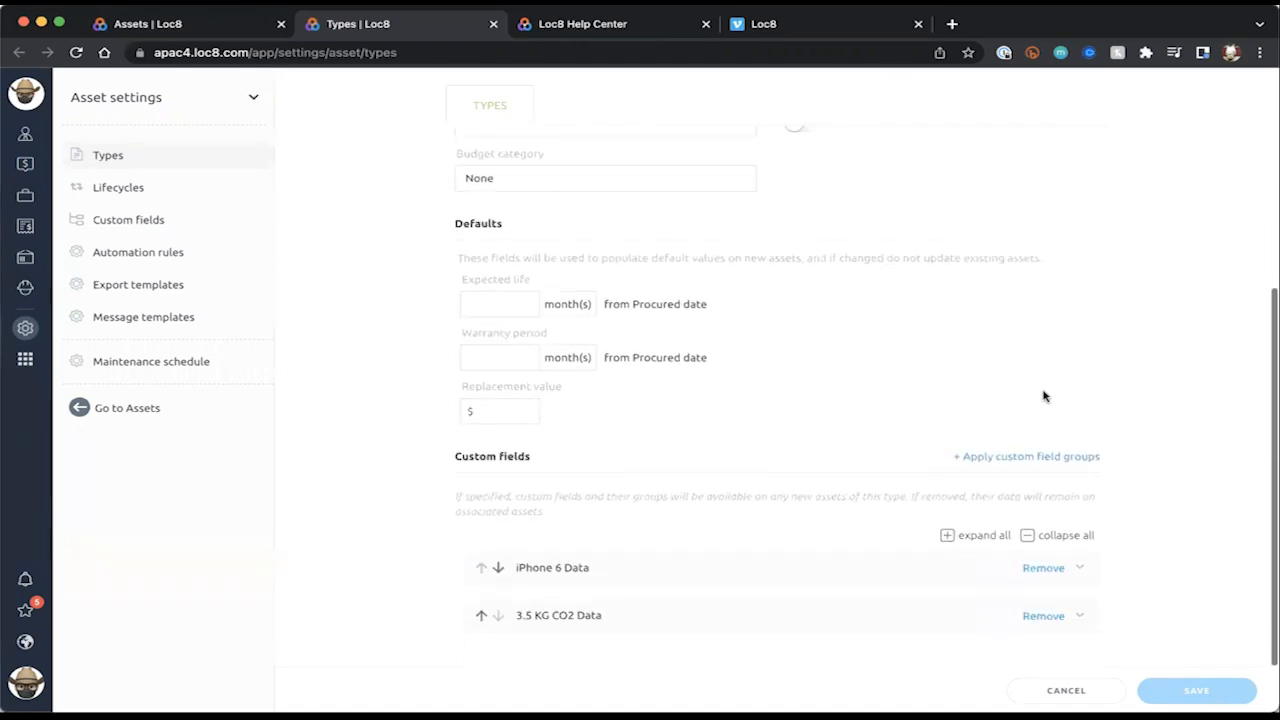
pyautogui.scroll(3, 1043, 396)
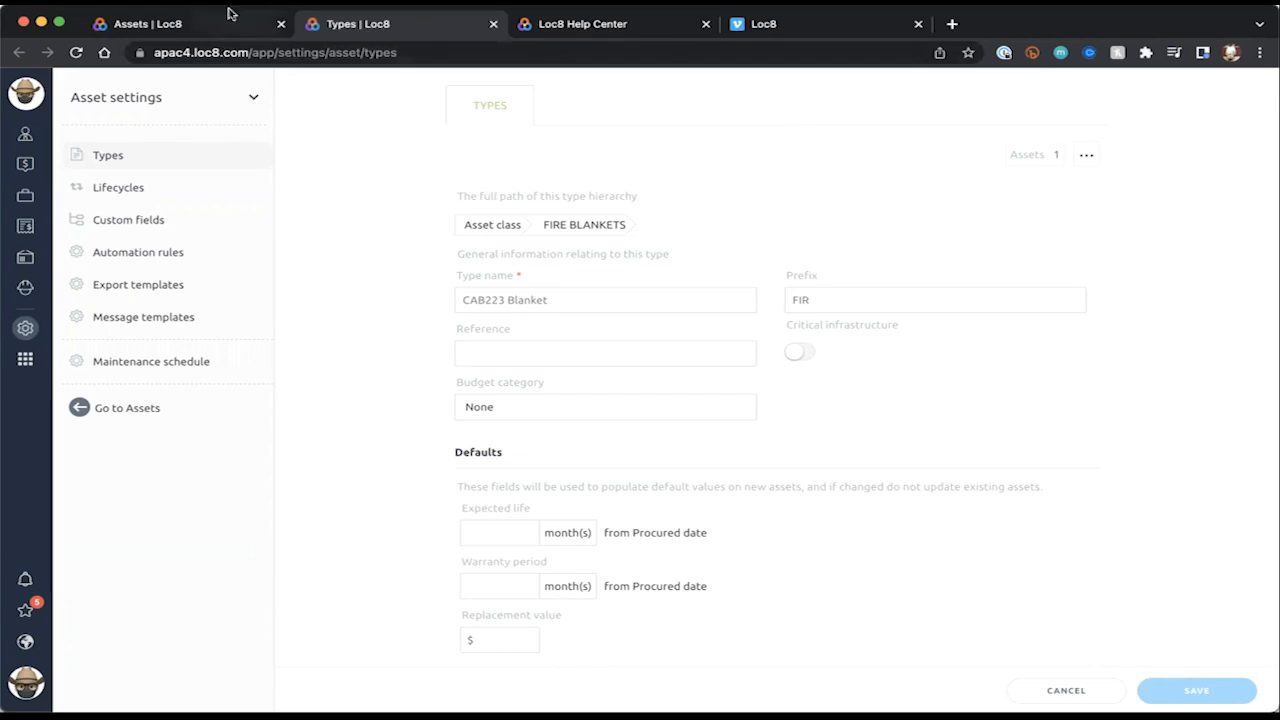
# - Leave the CAB223 Blanket settings without saving and open the settings of its parent type, FIRE BLANKETS
pyautogui.click(185, 20)
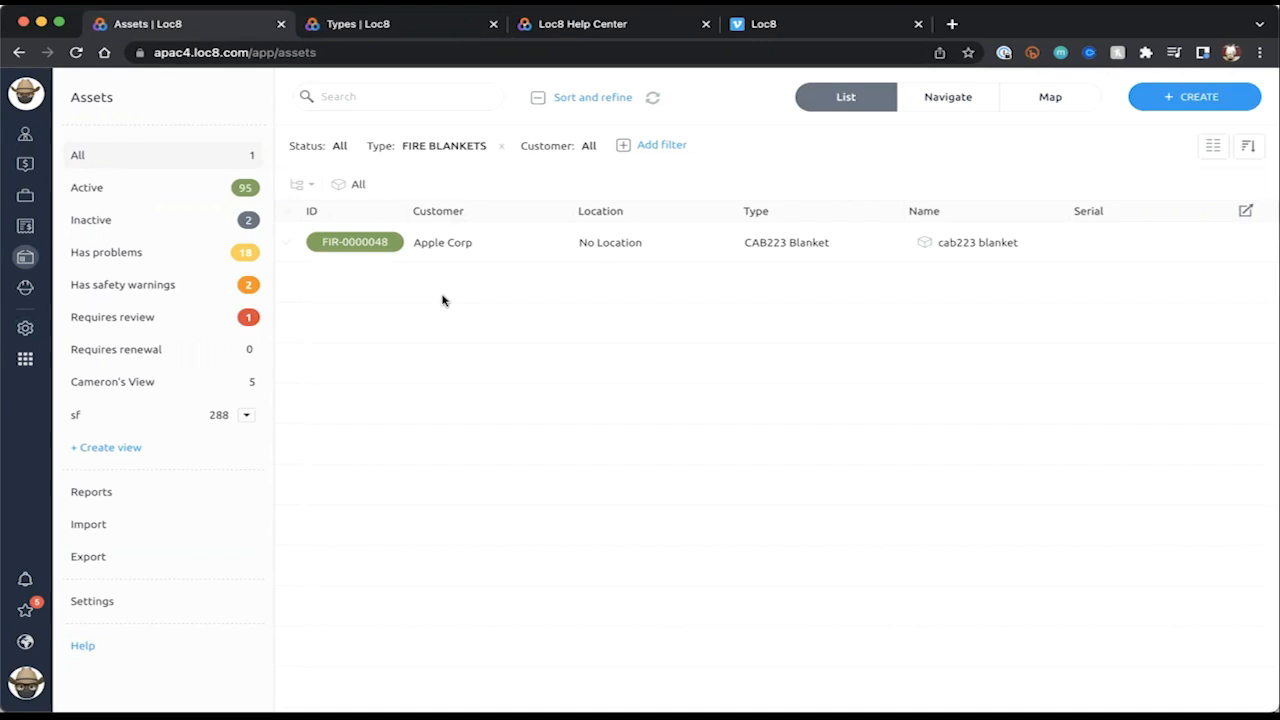
pyautogui.click(392, 26)
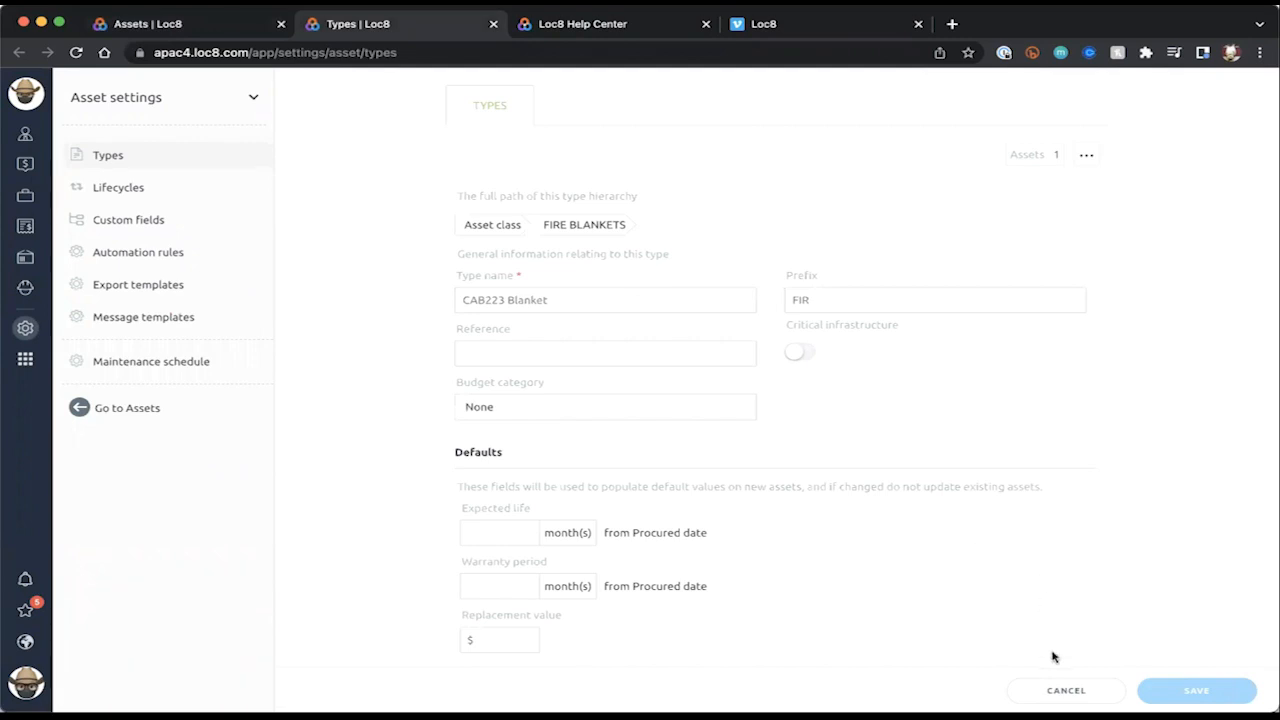
pyautogui.click(1062, 689)
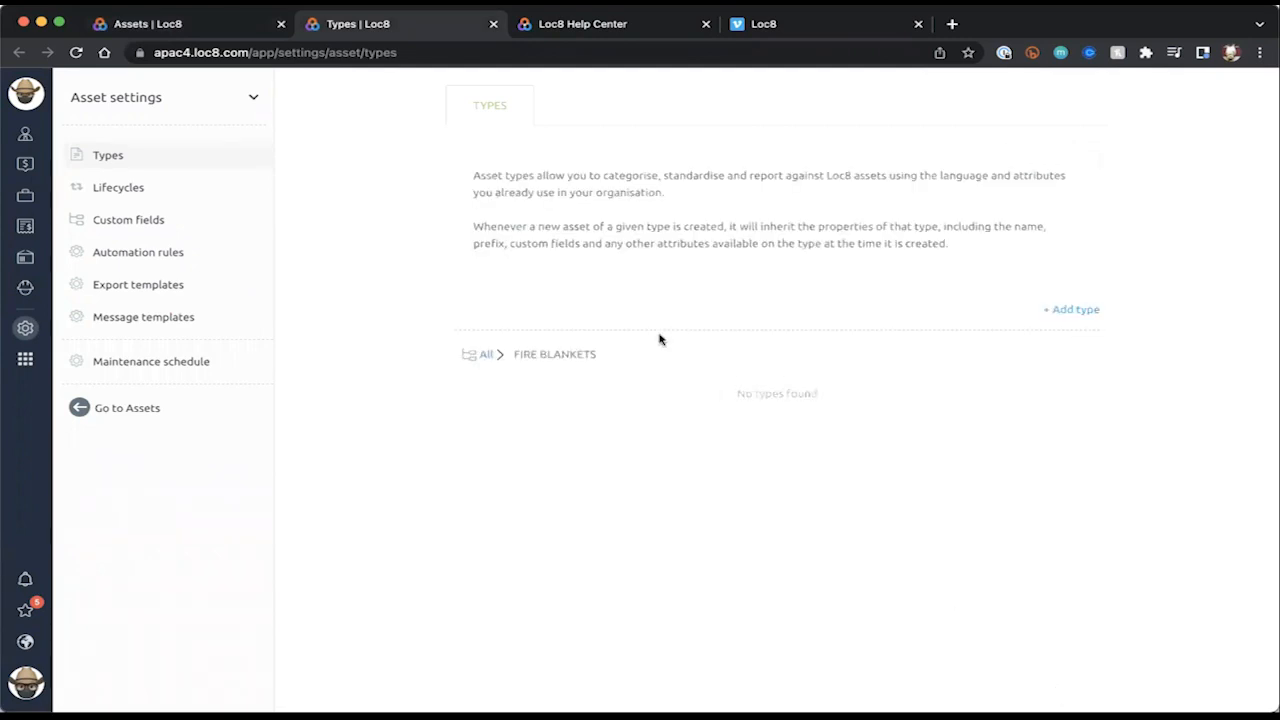
pyautogui.click(487, 356)
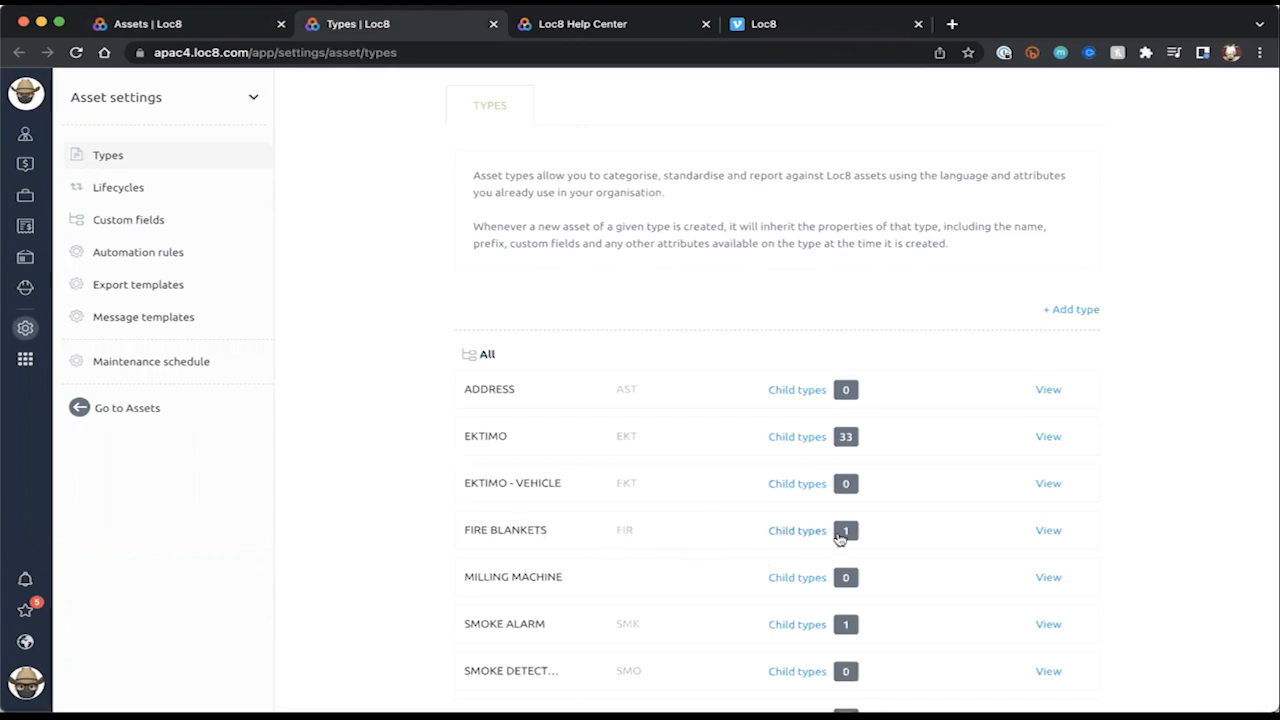
pyautogui.click(1046, 530)
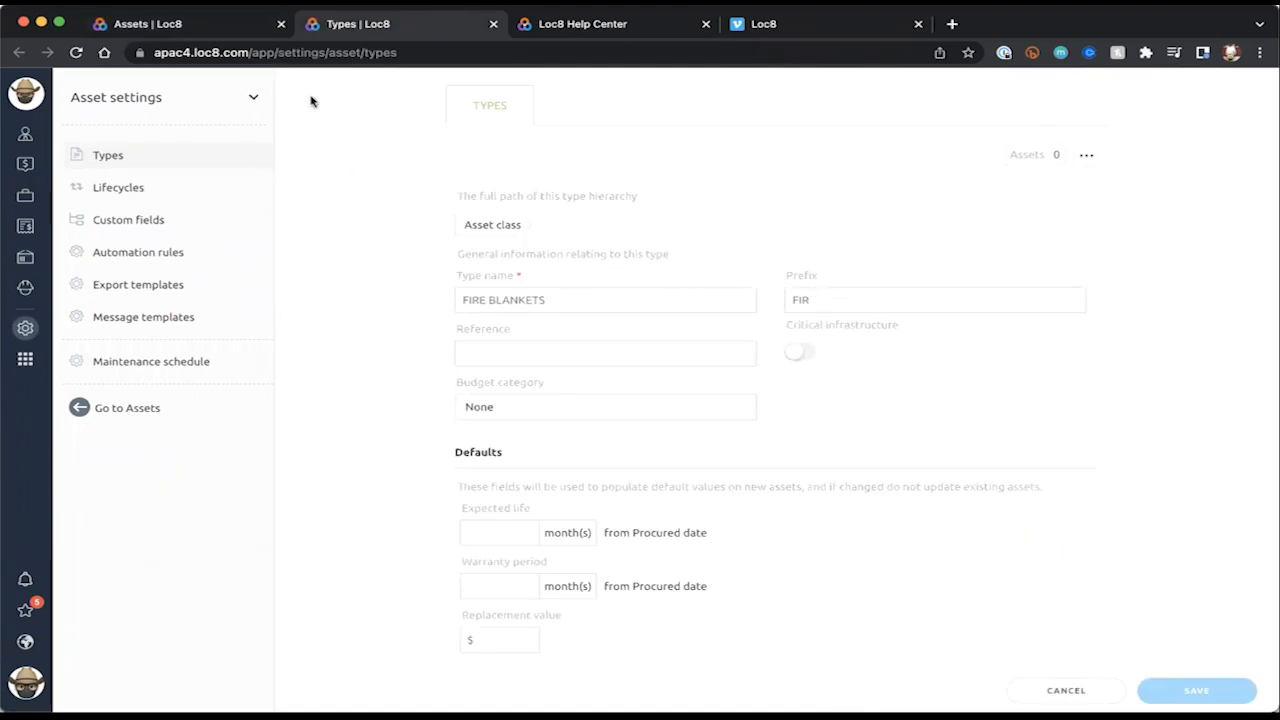
# - Set the Reference in the cab223 blanket asset's details to ABC123, and close the record
pyautogui.click(174, 23)
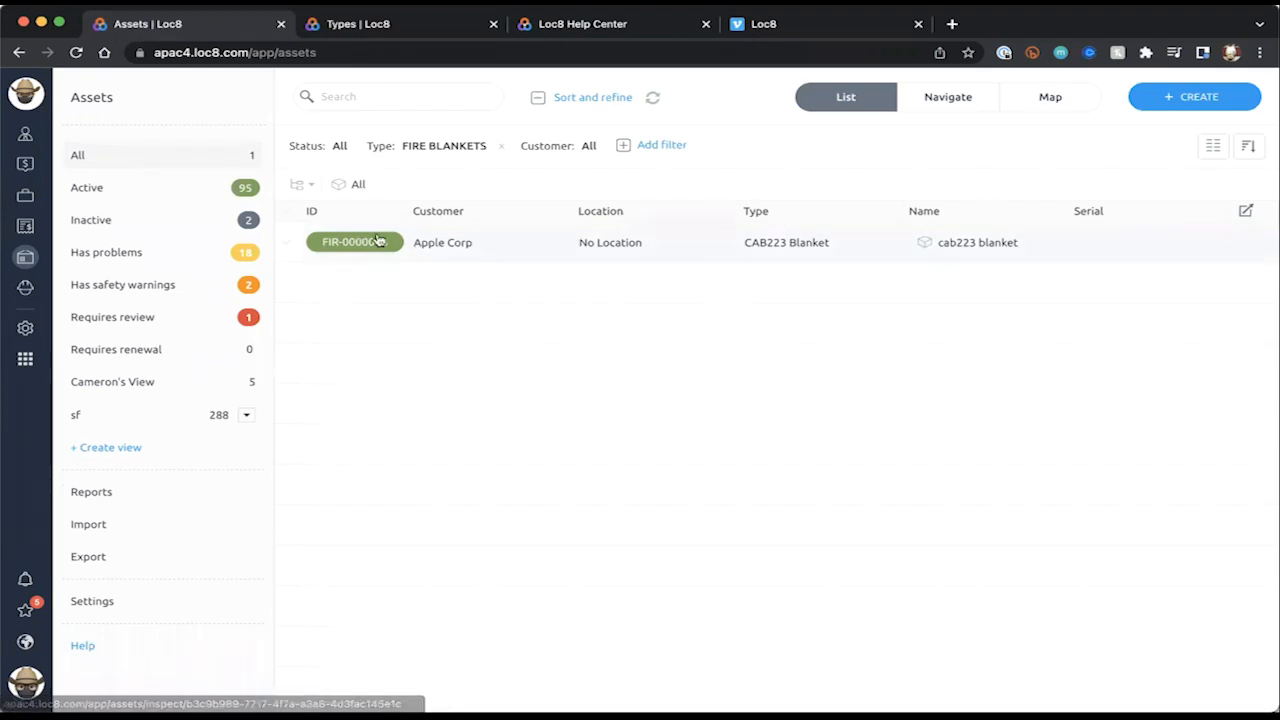
pyautogui.click(379, 241)
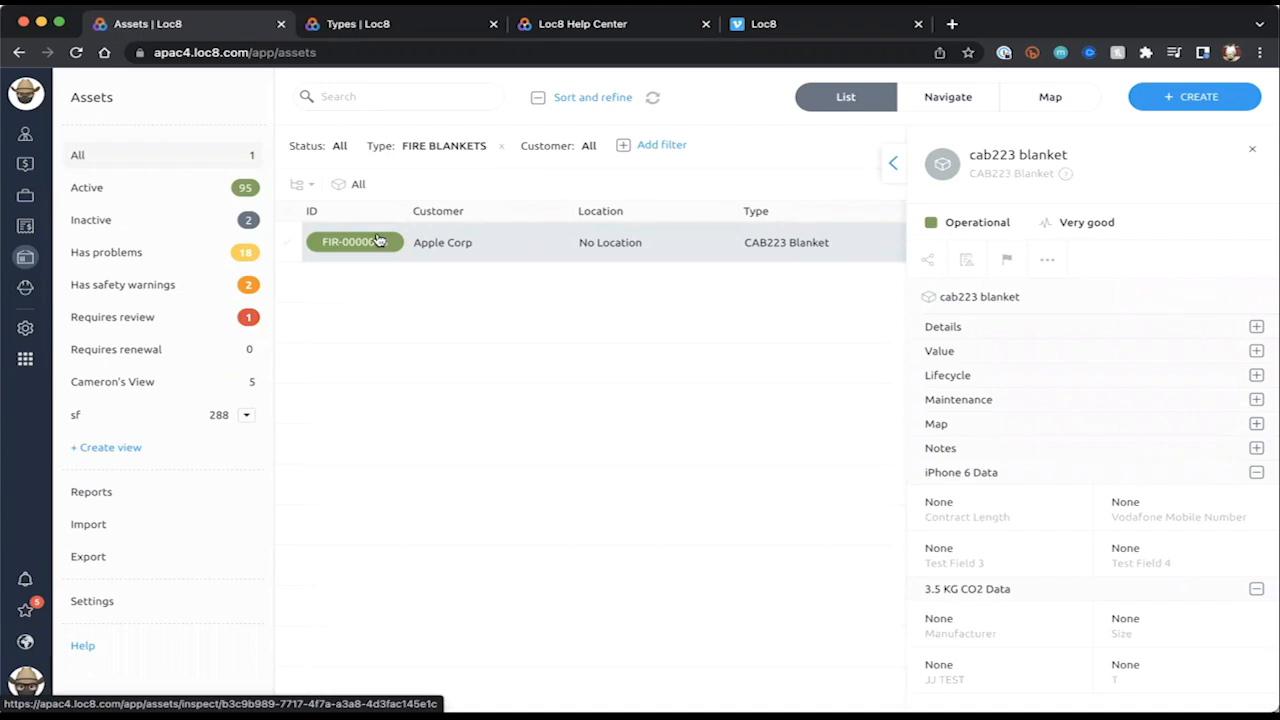
pyautogui.click(955, 326)
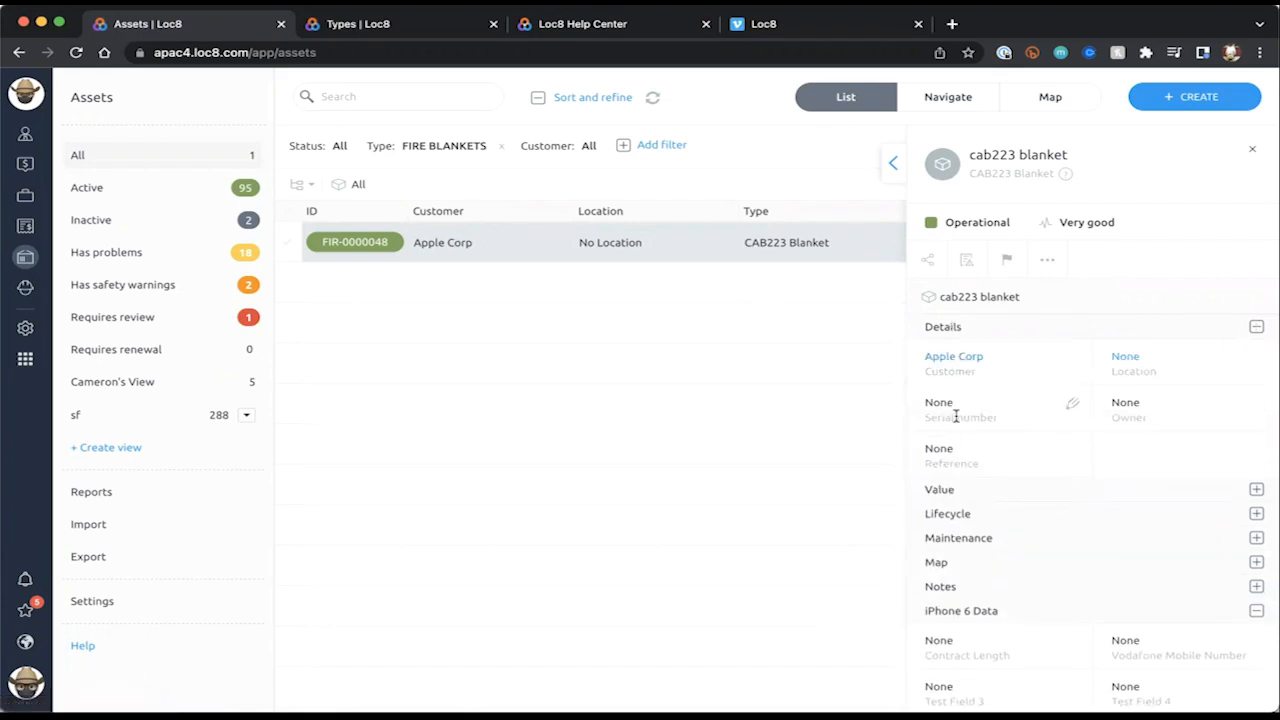
pyautogui.click(1252, 149)
pyautogui.click(1074, 452)
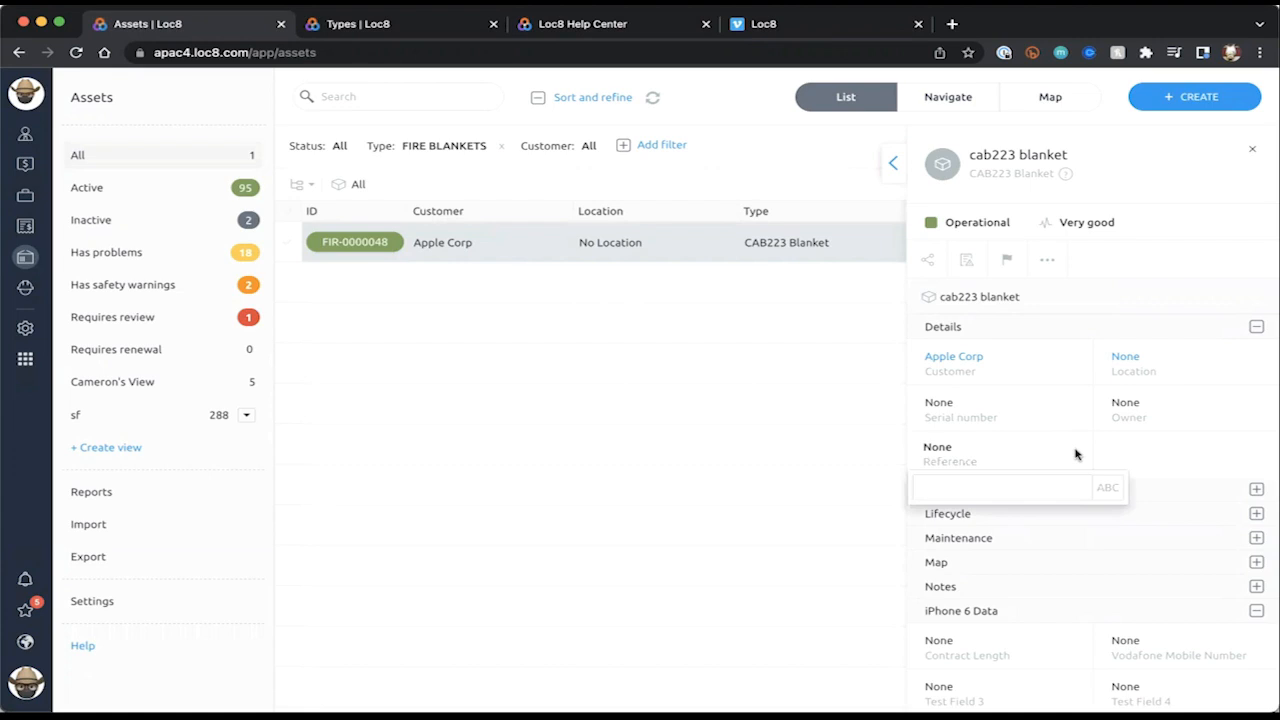
pyautogui.write('ABC123')
pyautogui.press('Return')
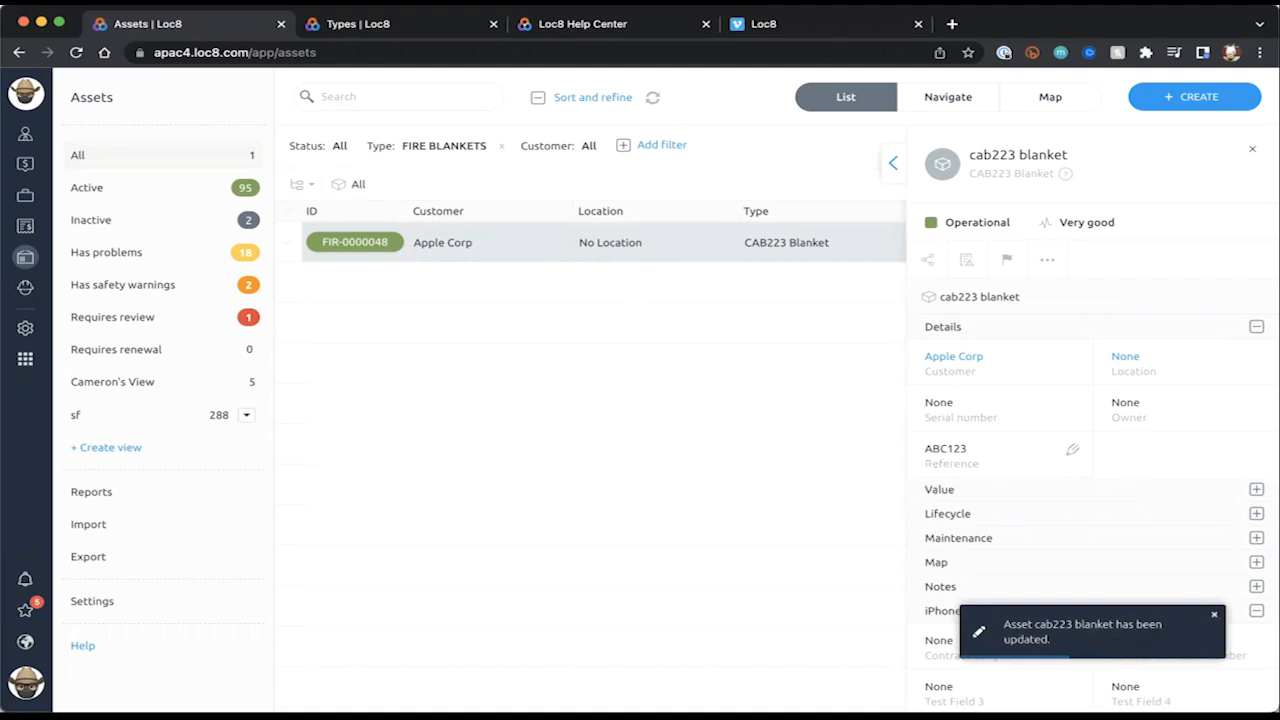
pyautogui.click(1251, 149)
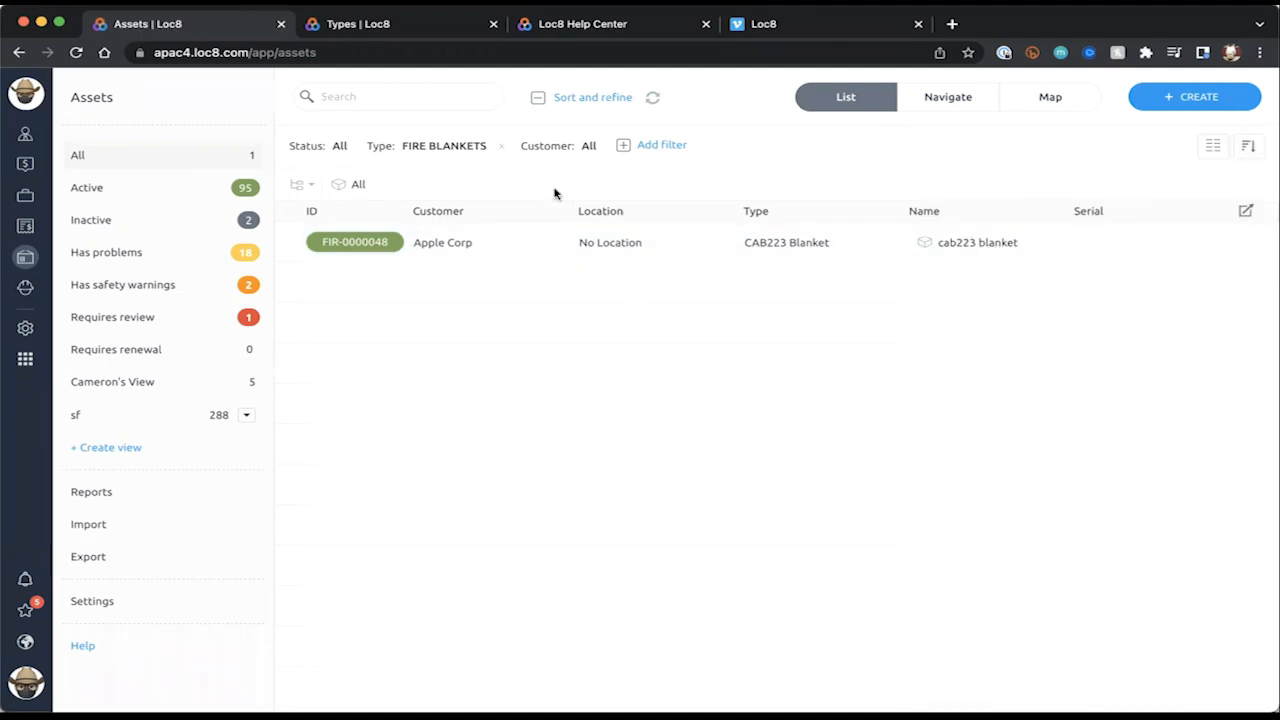
# - Open the asset lifecycle settings and expand the Inactive and Scrap lifecycles to show their statuses
pyautogui.click(369, 23)
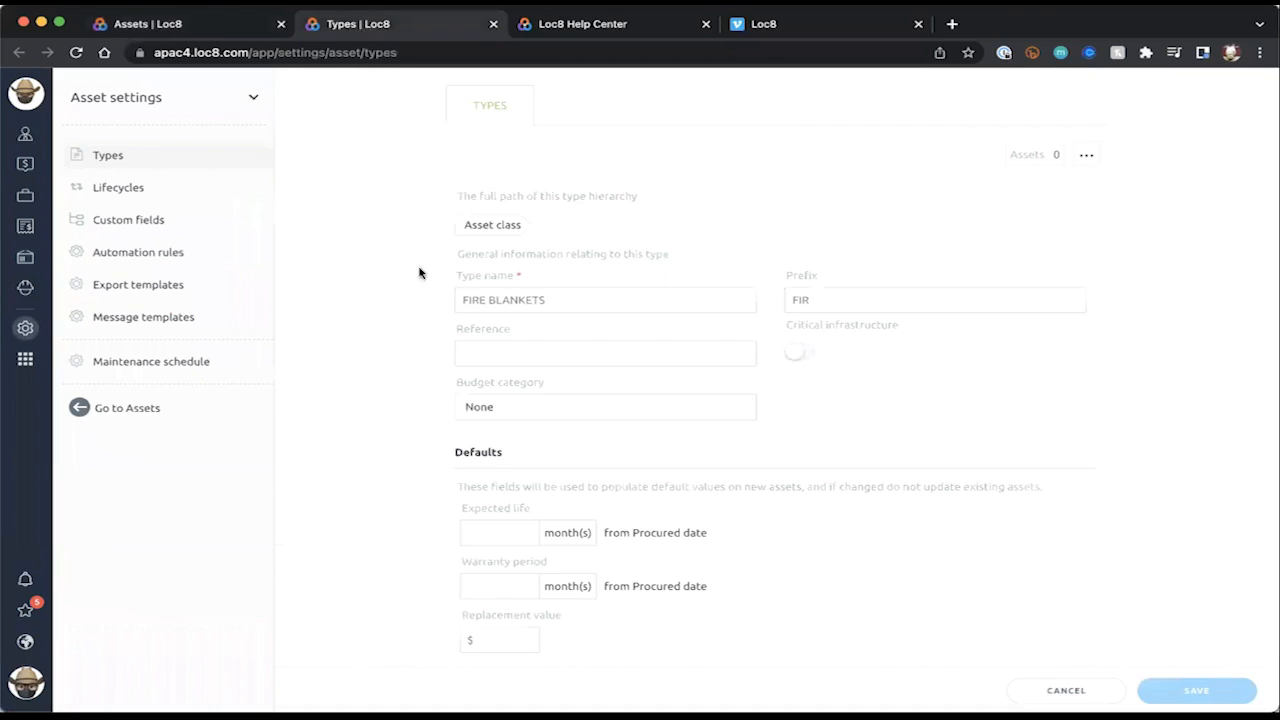
pyautogui.click(141, 199)
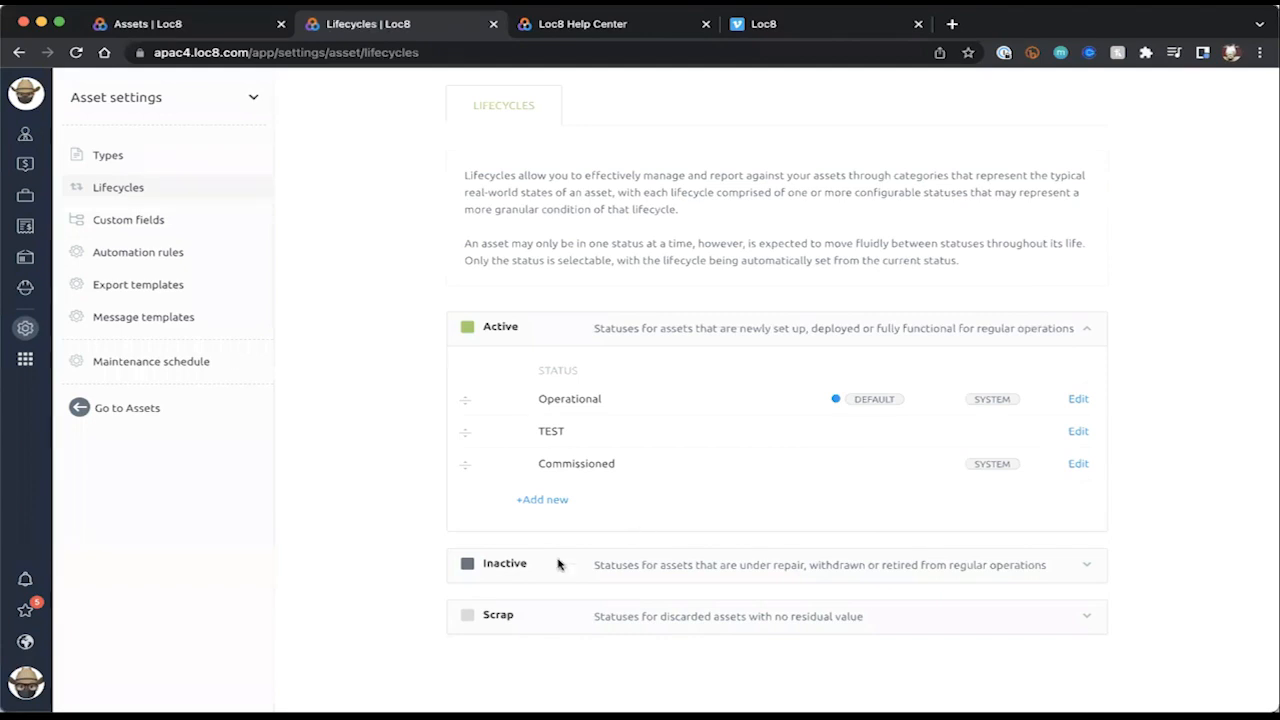
pyautogui.click(520, 566)
pyautogui.scroll(-3, 522, 568)
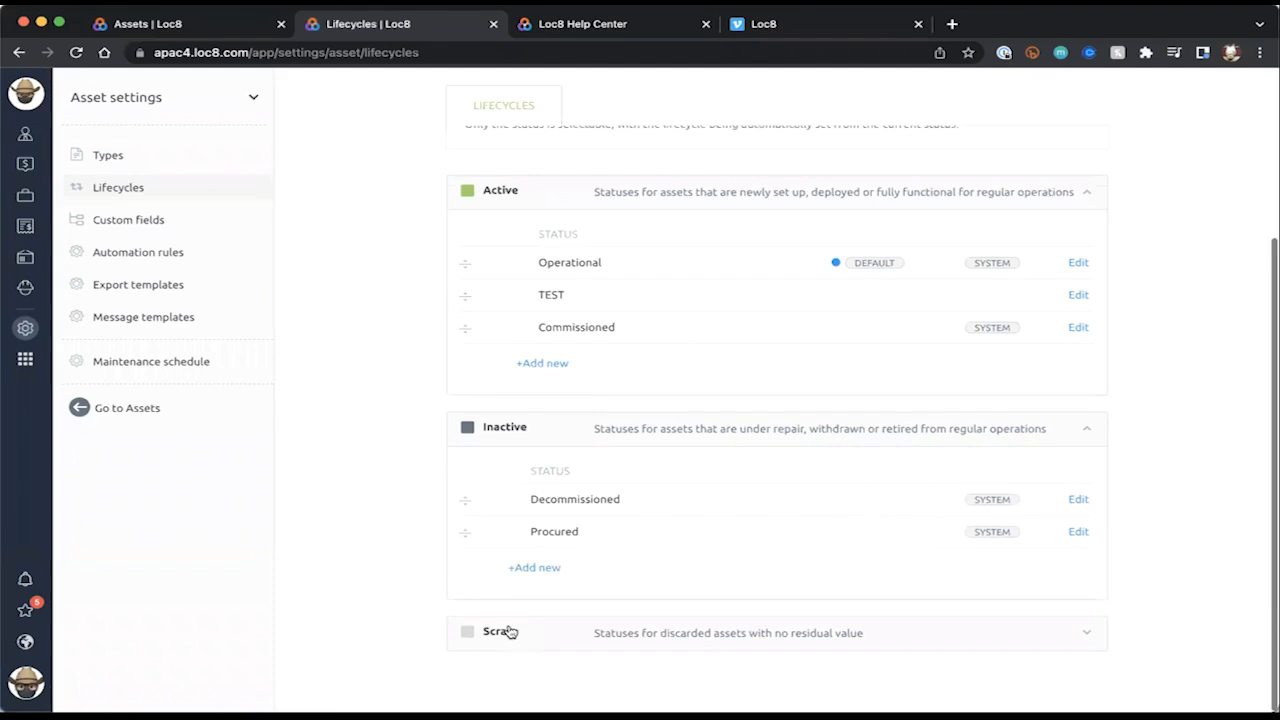
pyautogui.click(509, 631)
pyautogui.scroll(-3, 508, 631)
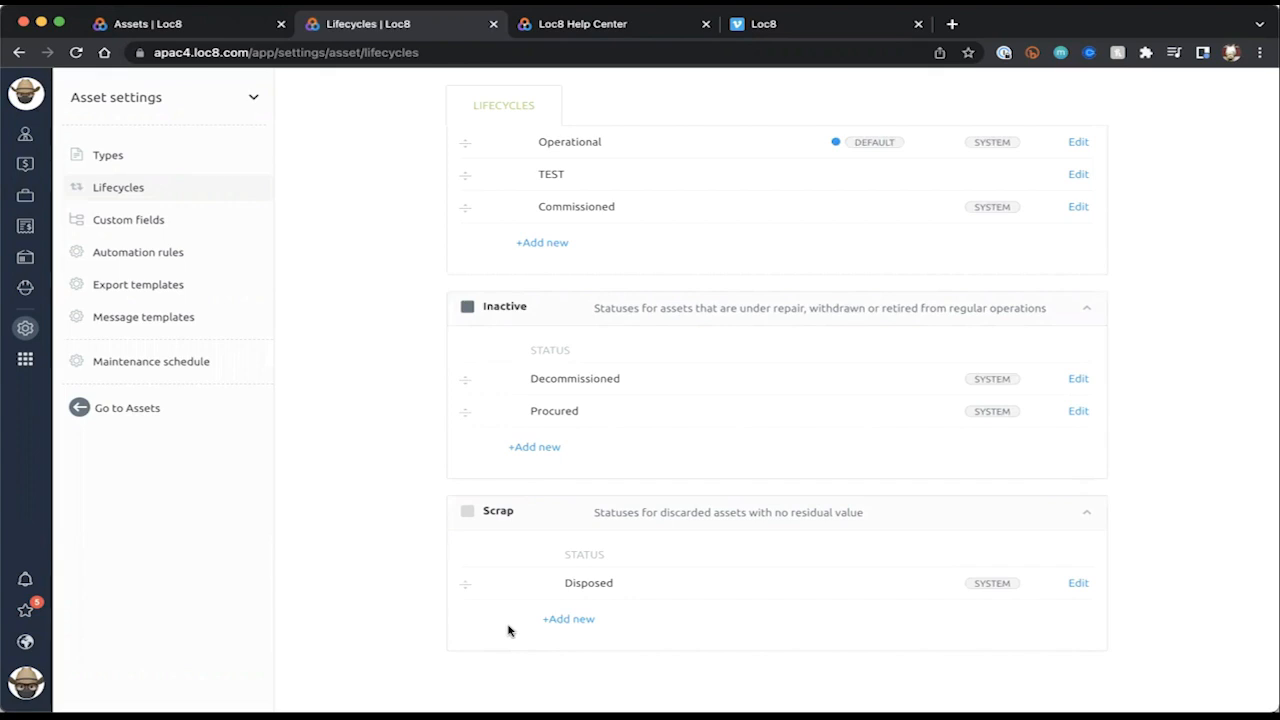
# - Examine the statuses under the Active, Inactive and Scrap lifecycles and compare them with the cab223 blanket's entry in the asset list
pyautogui.scroll(3, 508, 630)
pyautogui.scroll(-1, 508, 630)
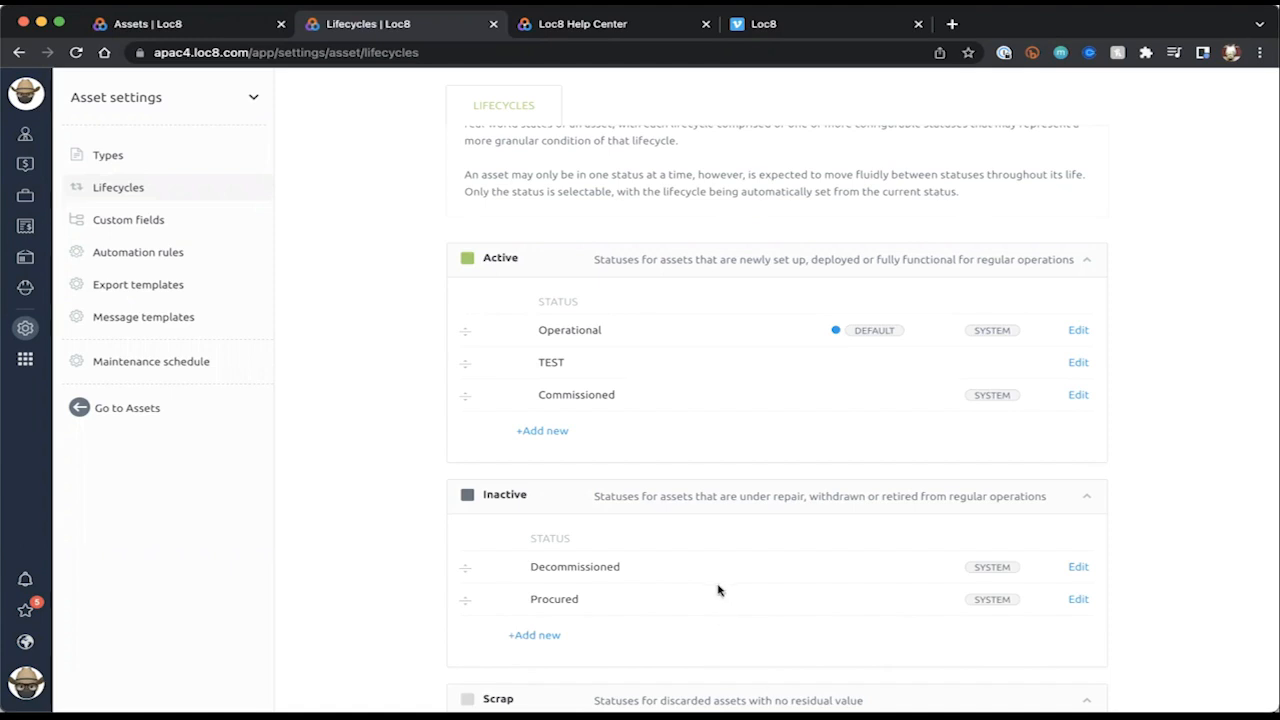
pyautogui.scroll(1, 644, 502)
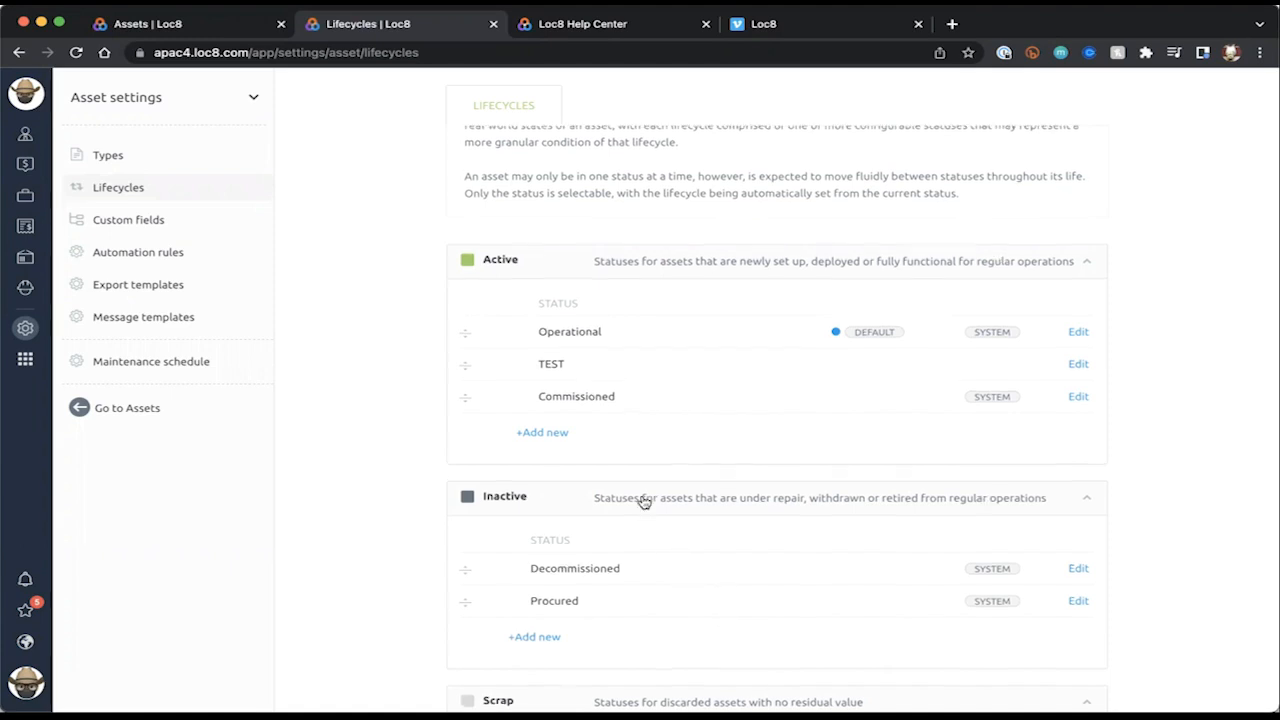
pyautogui.scroll(3, 644, 502)
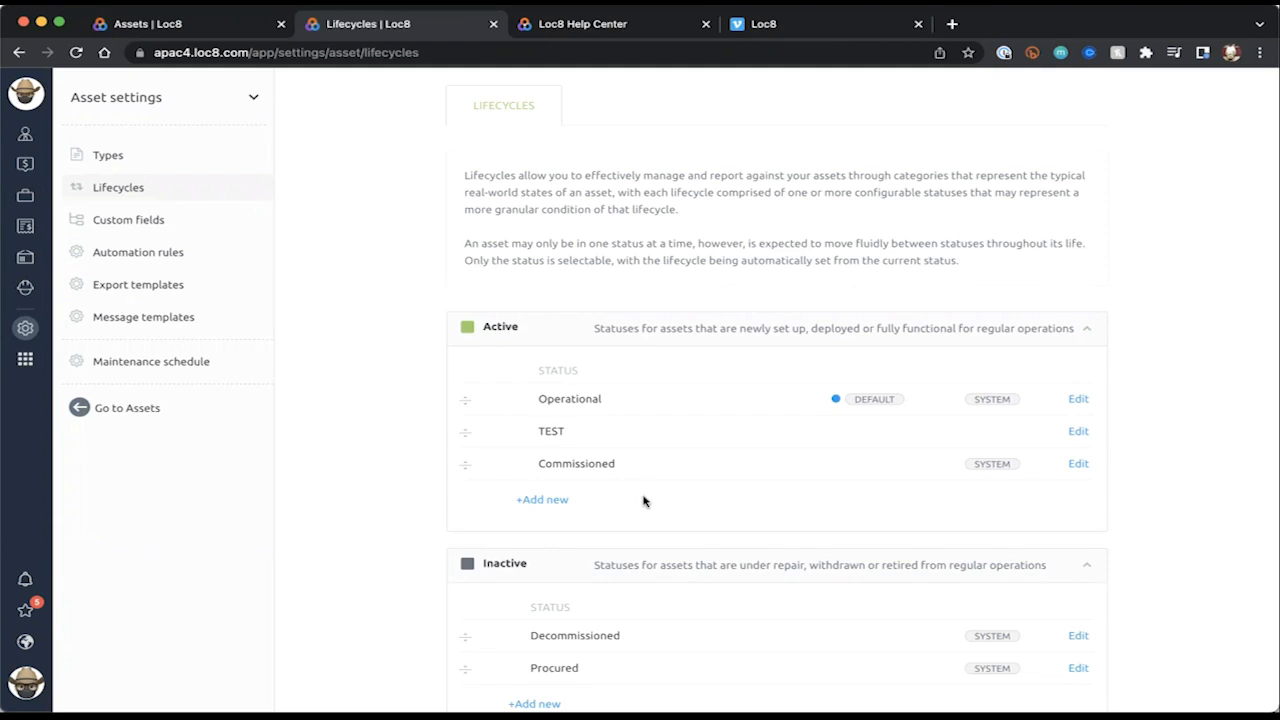
pyautogui.scroll(-3, 643, 501)
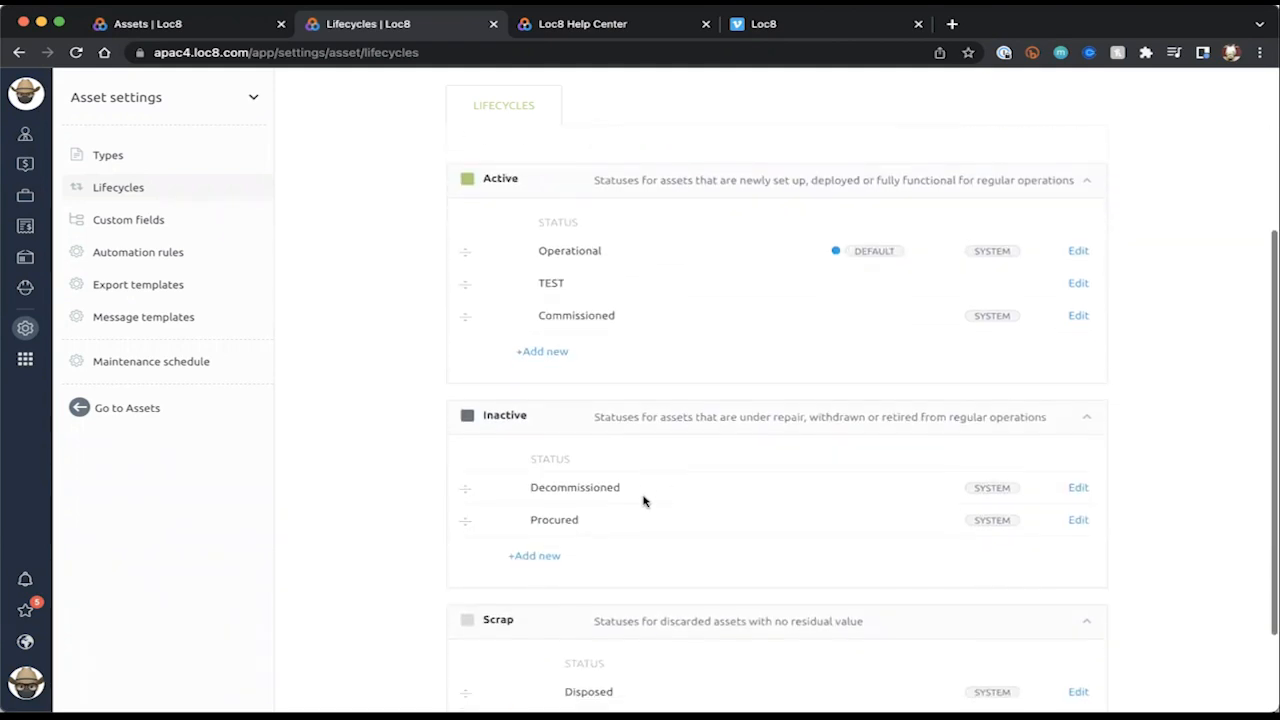
pyautogui.scroll(-2, 618, 509)
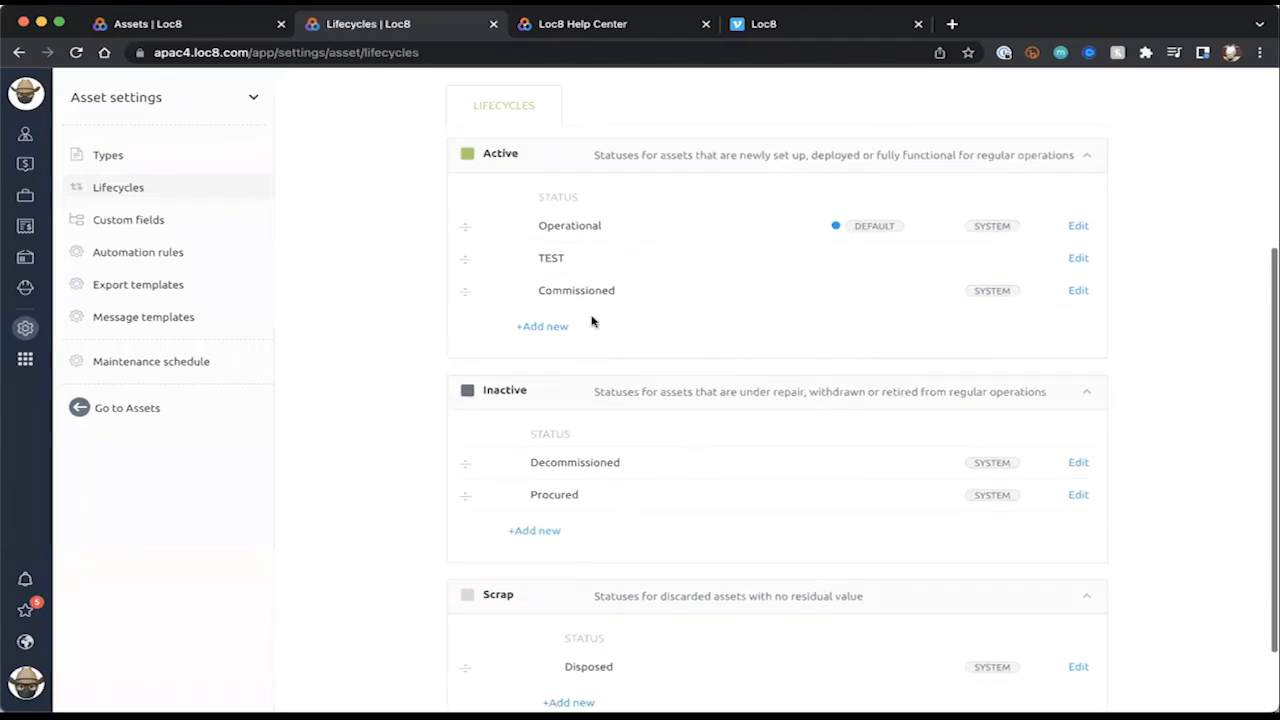
pyautogui.click(175, 36)
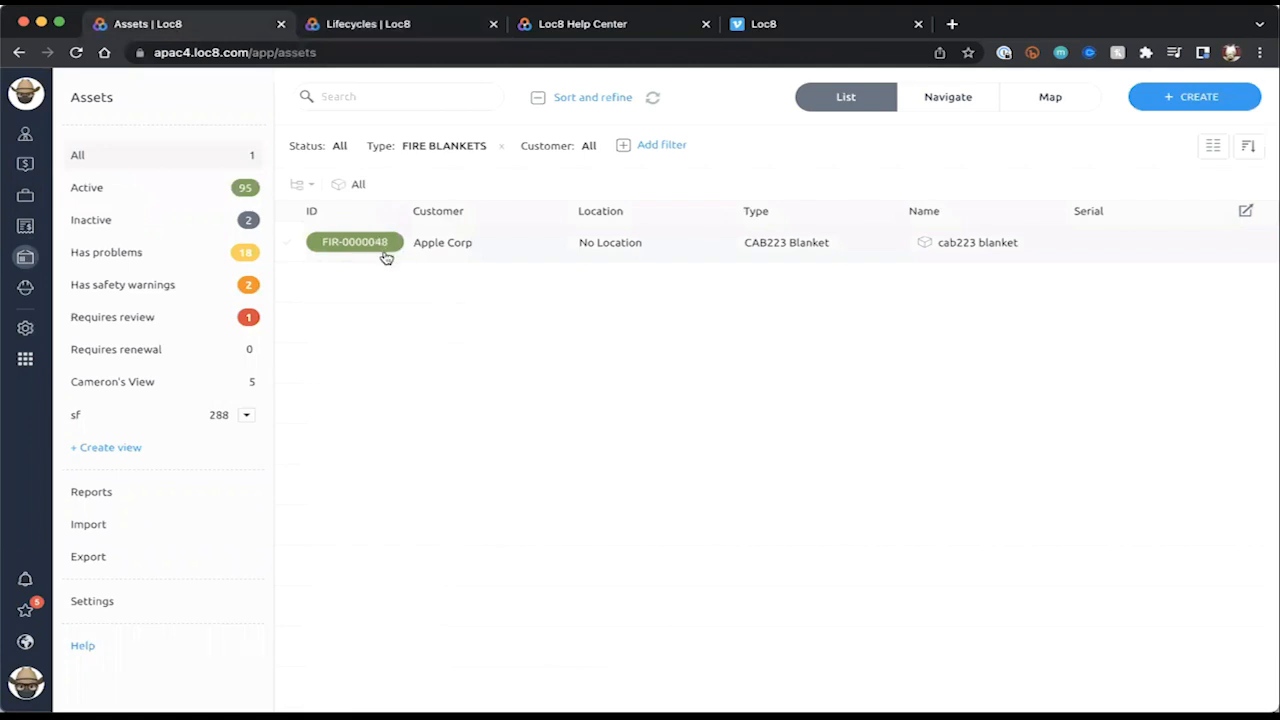
pyautogui.click(375, 28)
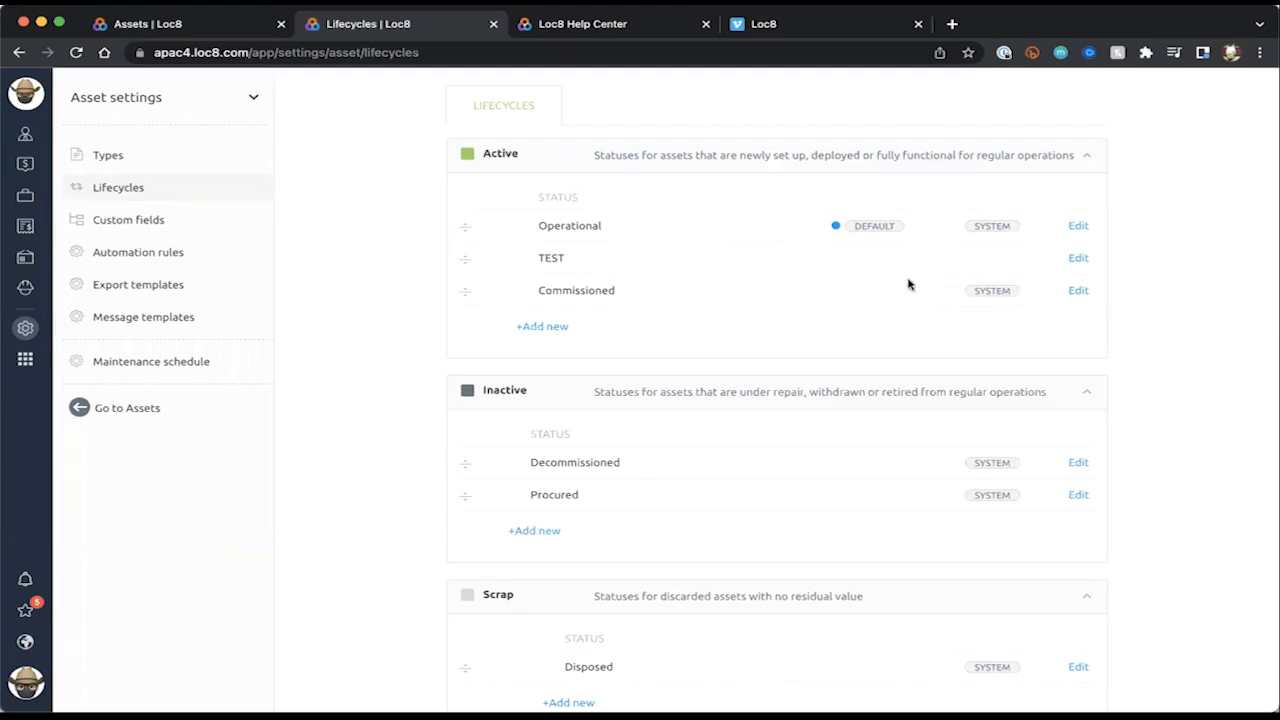
# - Rename the TEST status of the Active lifecycle to TEST TYPE and save it
pyautogui.click(1078, 258)
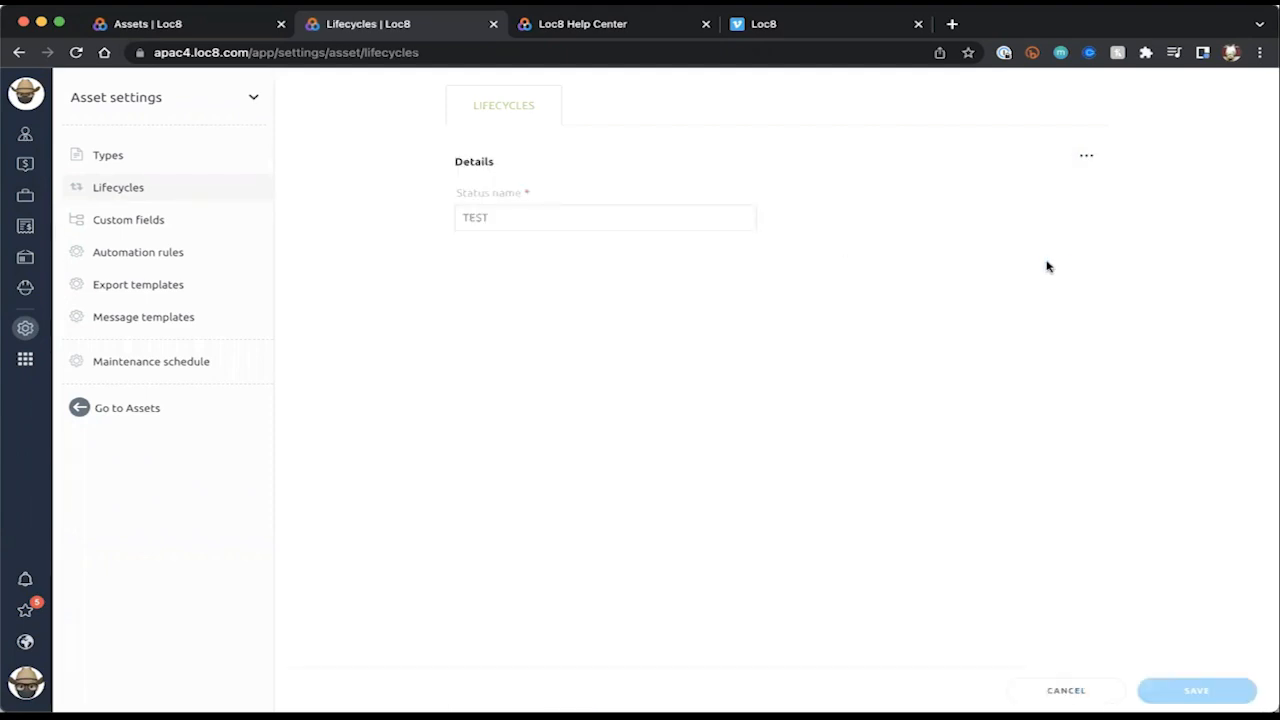
pyautogui.doubleClick(508, 221)
pyautogui.write('T')
pyautogui.press('BackSpace')
pyautogui.write('TEST TYPE')
pyautogui.click(1196, 690)
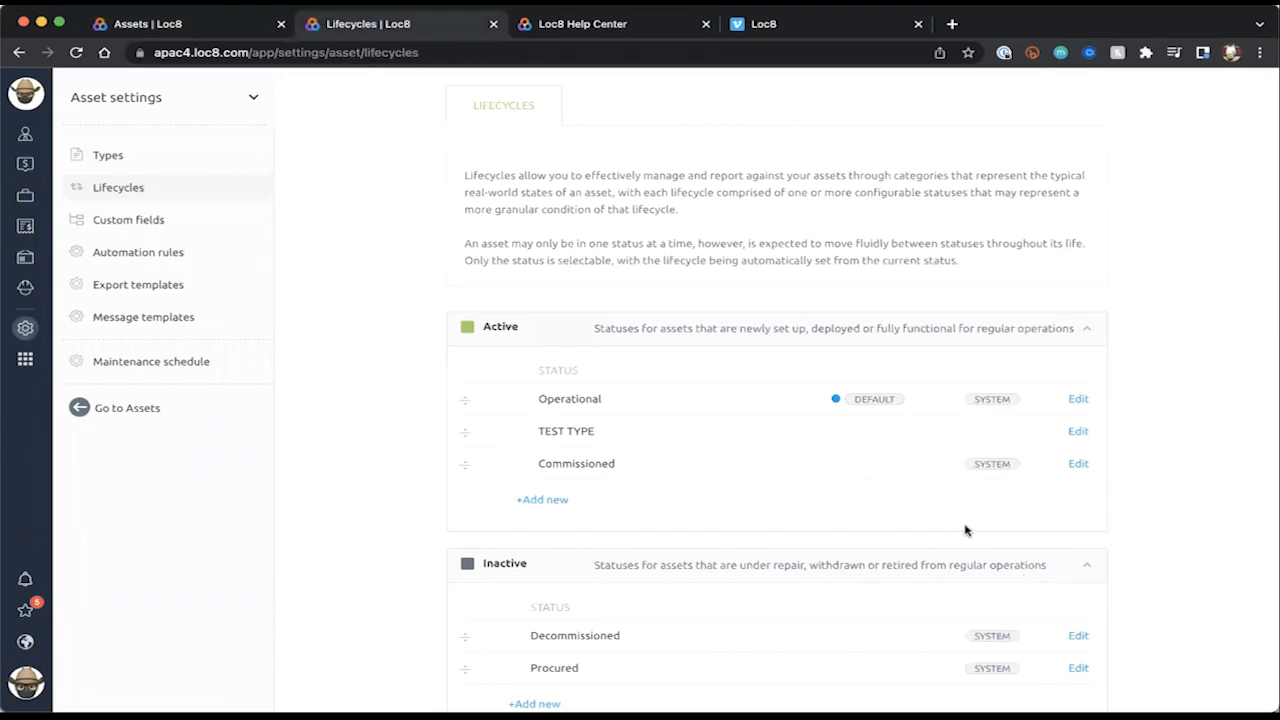
# - Remove the FIRE BLANKETS type filter from the asset list and look through the assets of all types
pyautogui.scroll(-2, 844, 525)
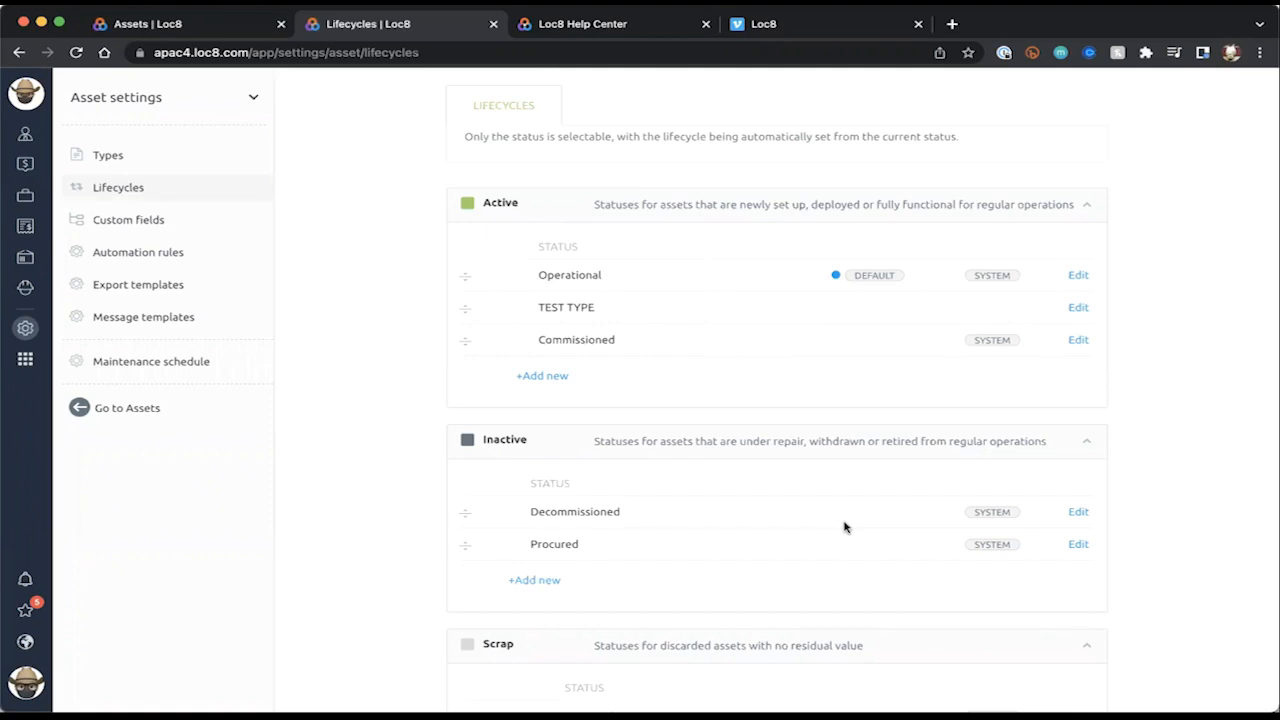
pyautogui.click(168, 23)
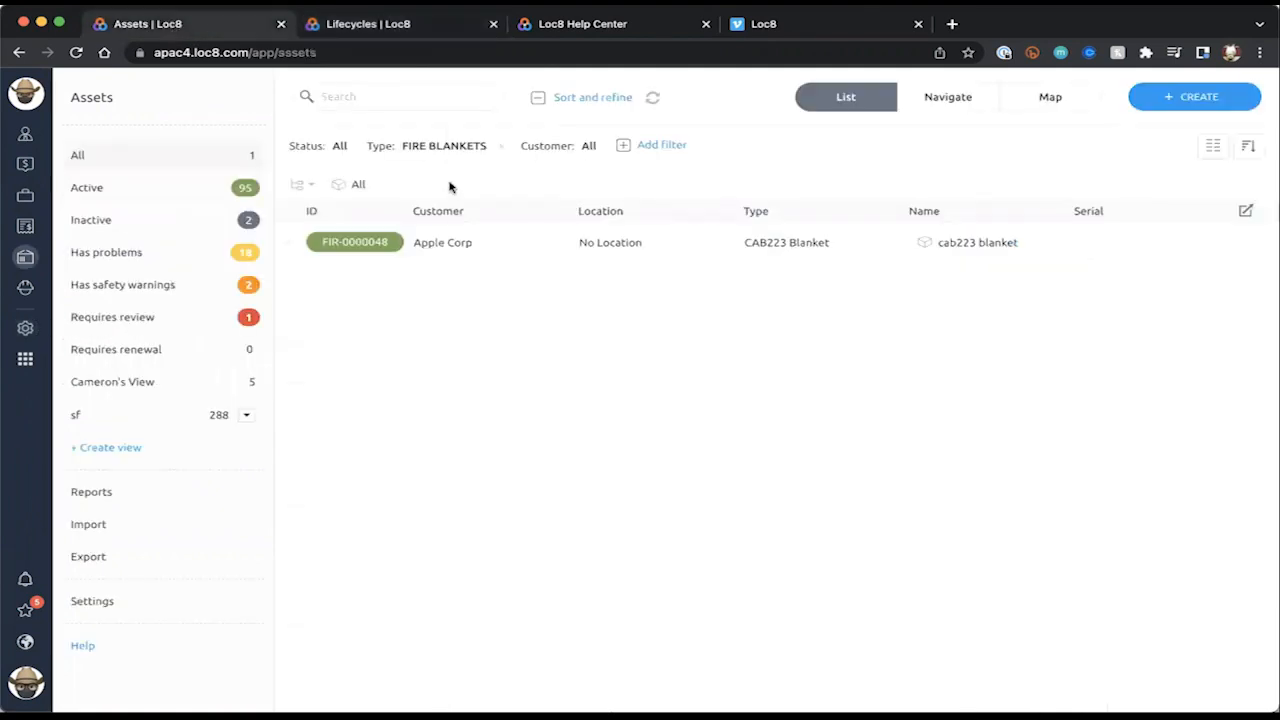
pyautogui.click(501, 146)
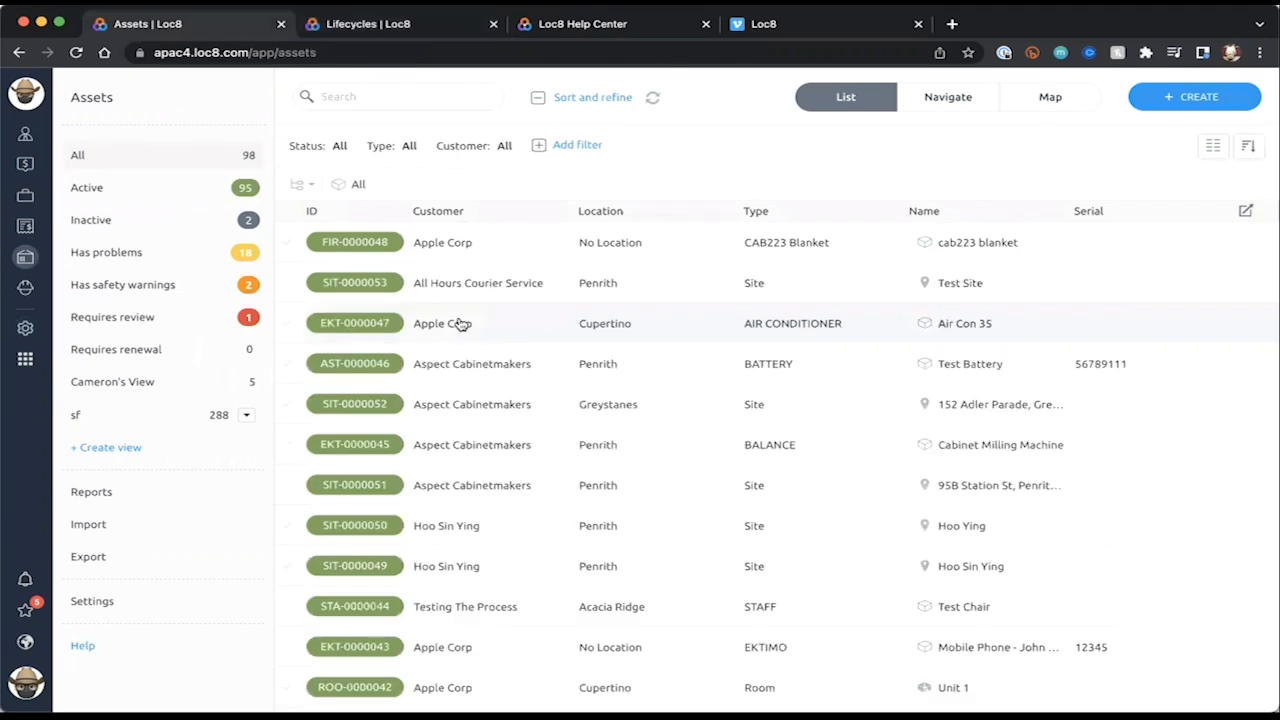
pyautogui.scroll(-15, 460, 323)
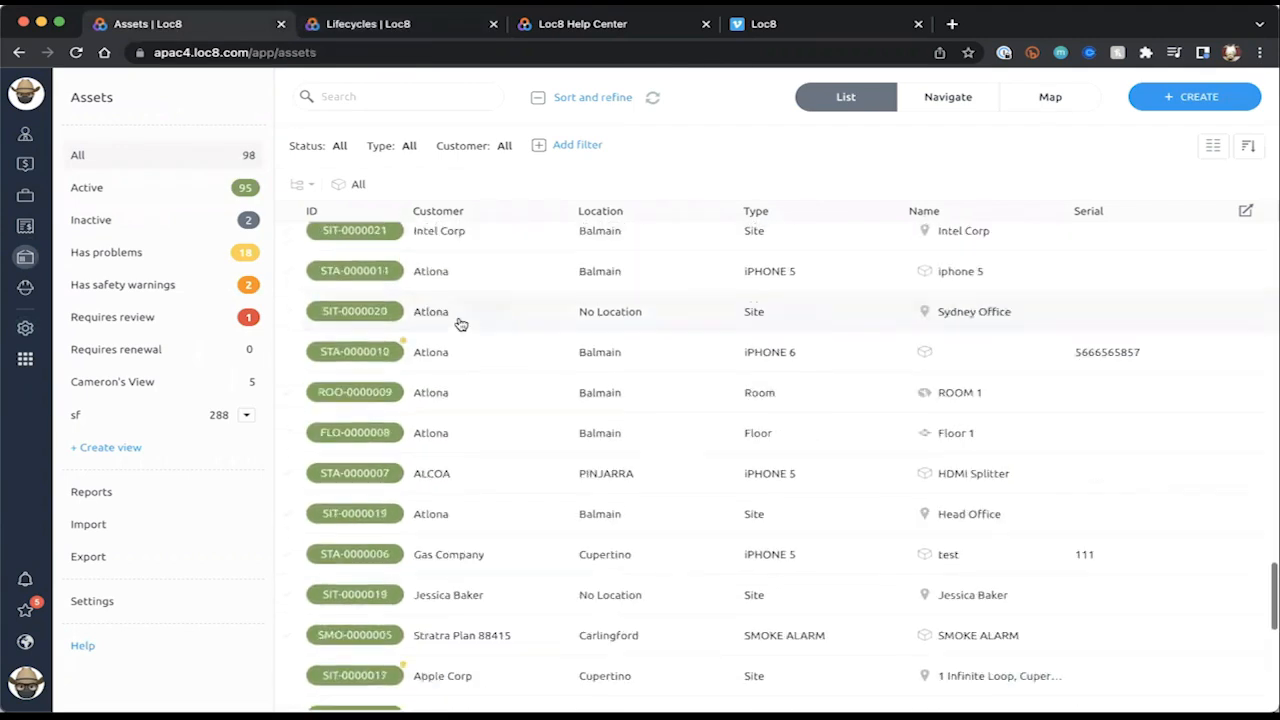
pyautogui.scroll(-10, 460, 323)
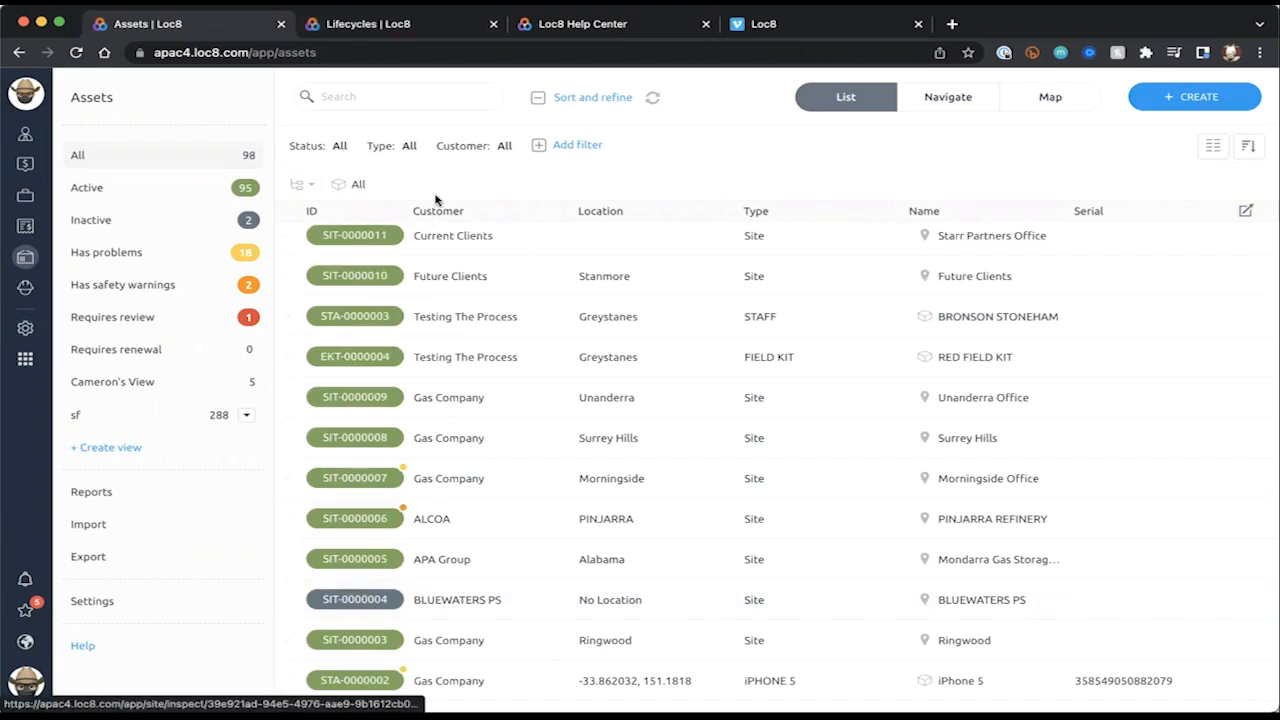
# - Check the Scrap lifecycle's statuses, and set the BLUEWATERS PS site's status to Disposed in its record
pyautogui.click(352, 23)
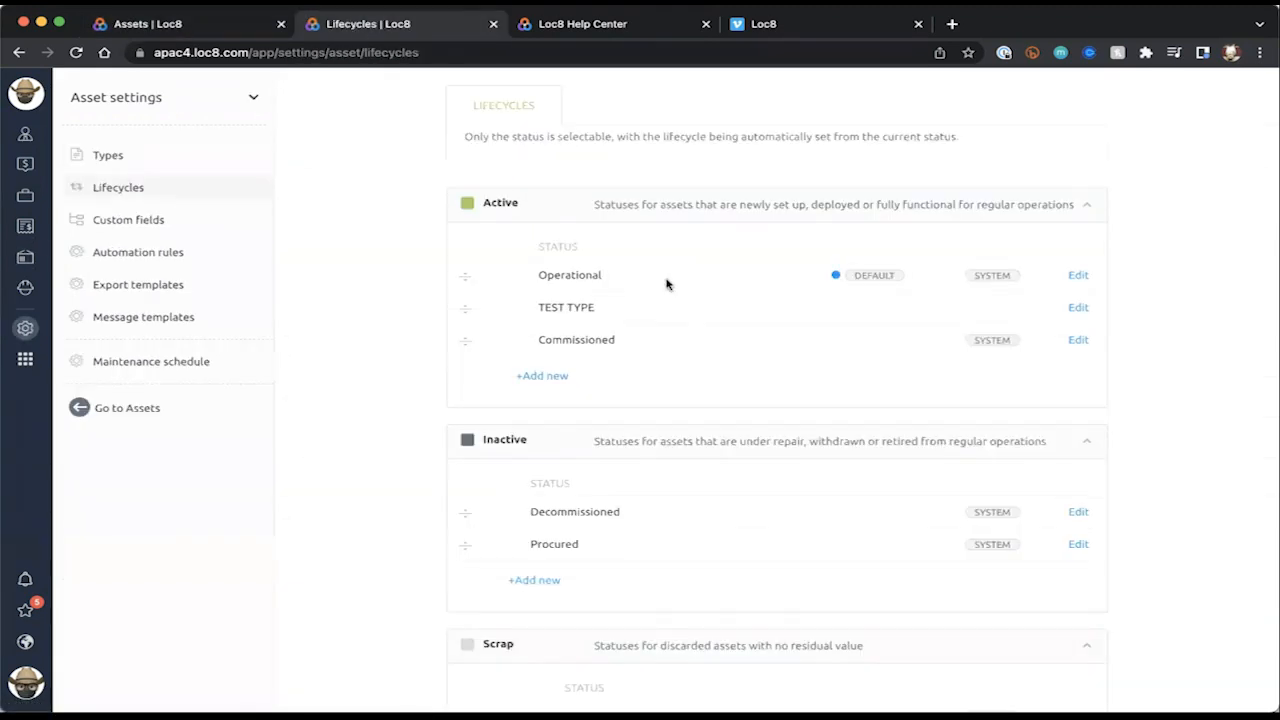
pyautogui.scroll(-2, 776, 508)
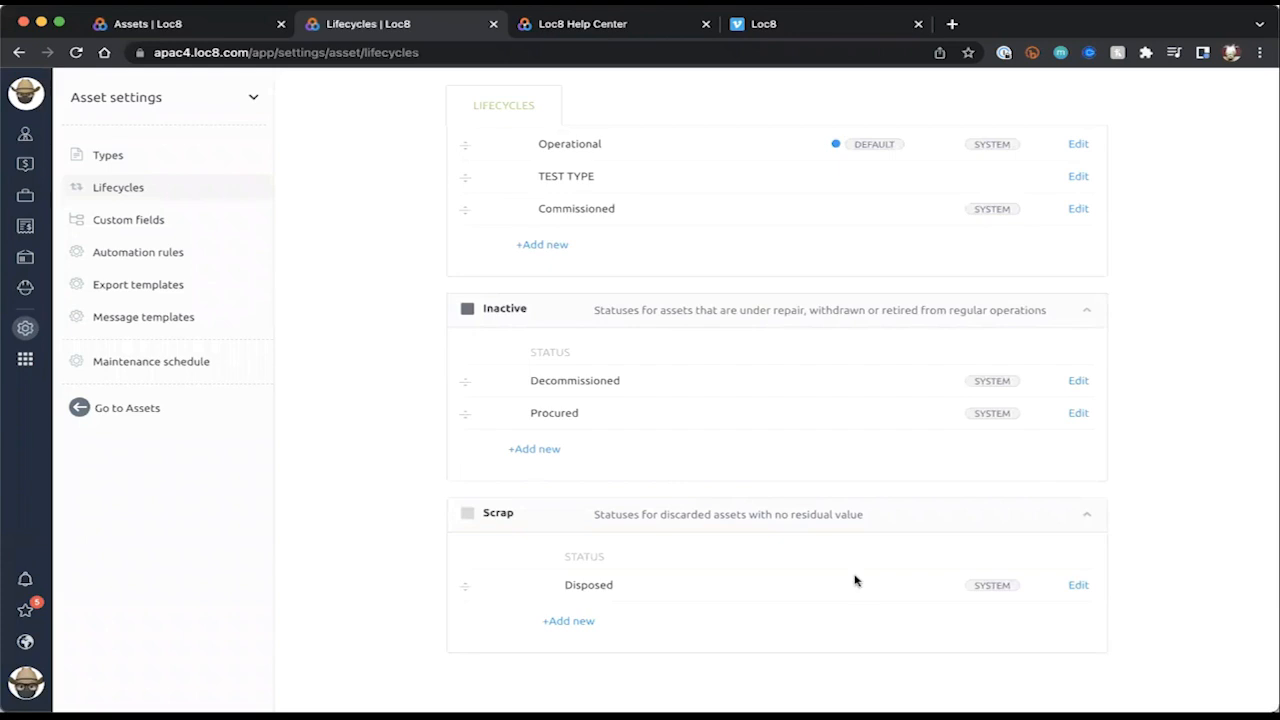
pyautogui.click(157, 25)
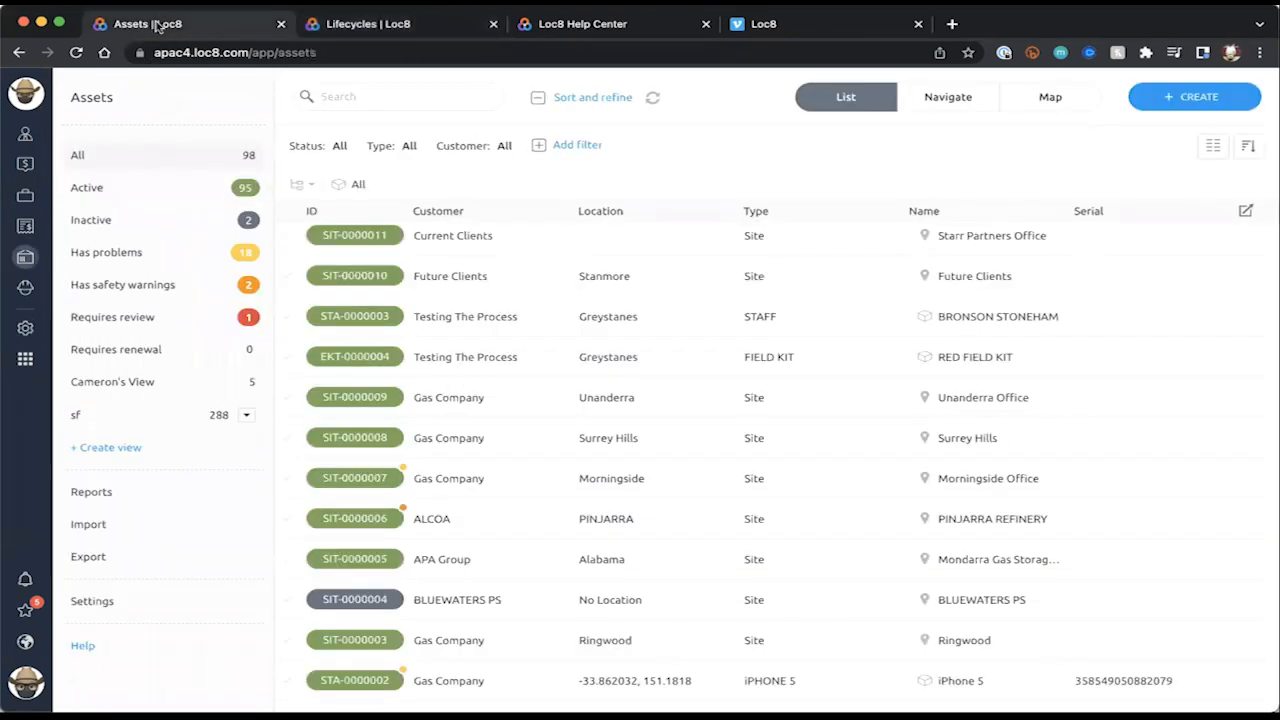
pyautogui.click(452, 603)
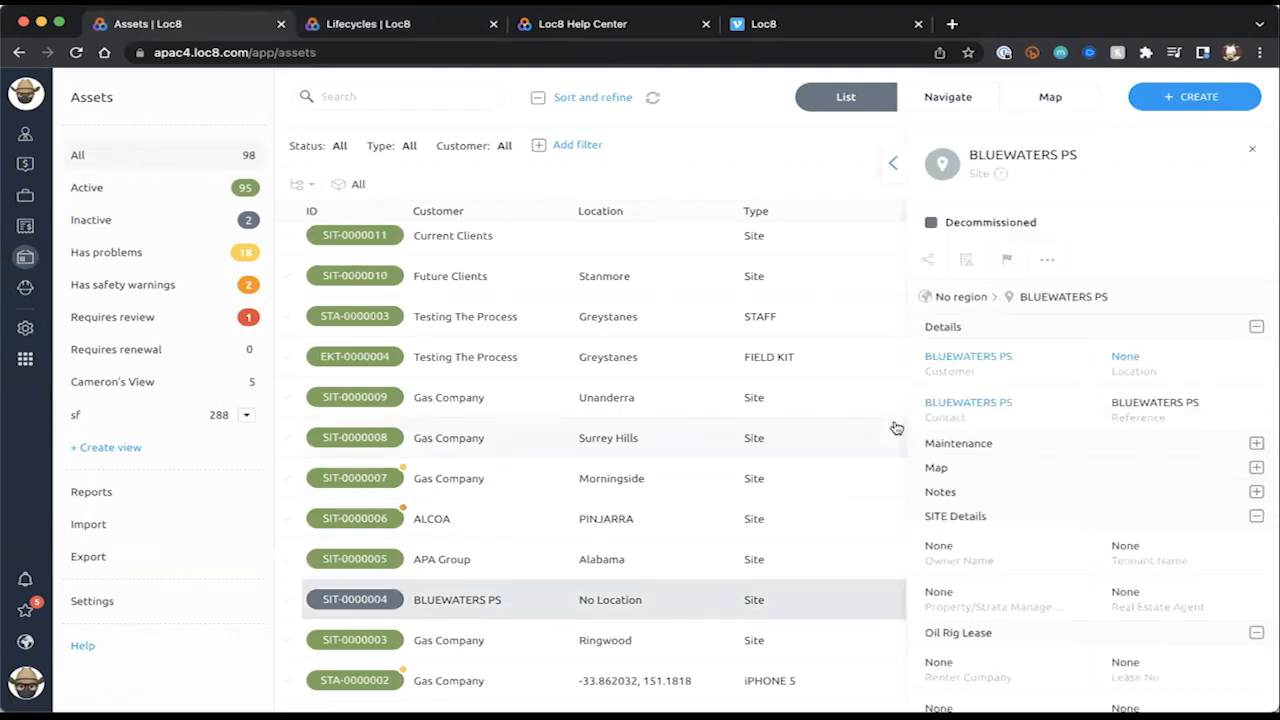
pyautogui.click(972, 222)
pyautogui.click(984, 456)
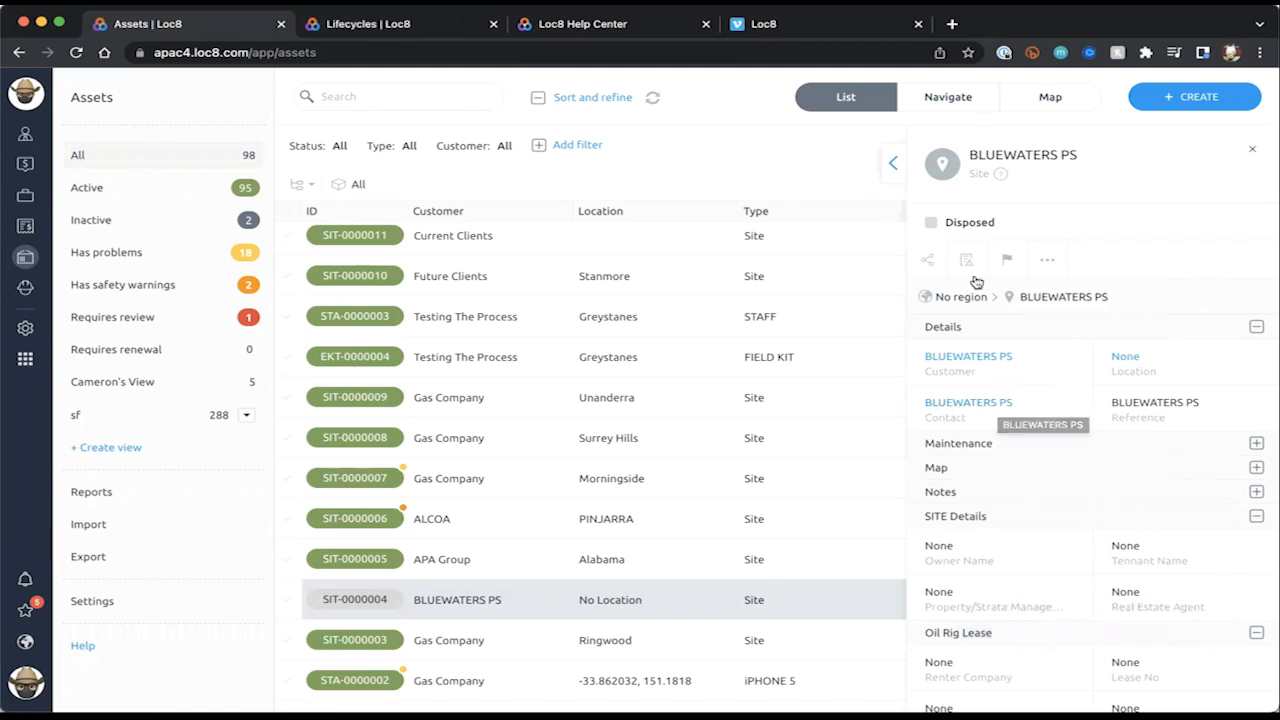
pyautogui.click(1255, 151)
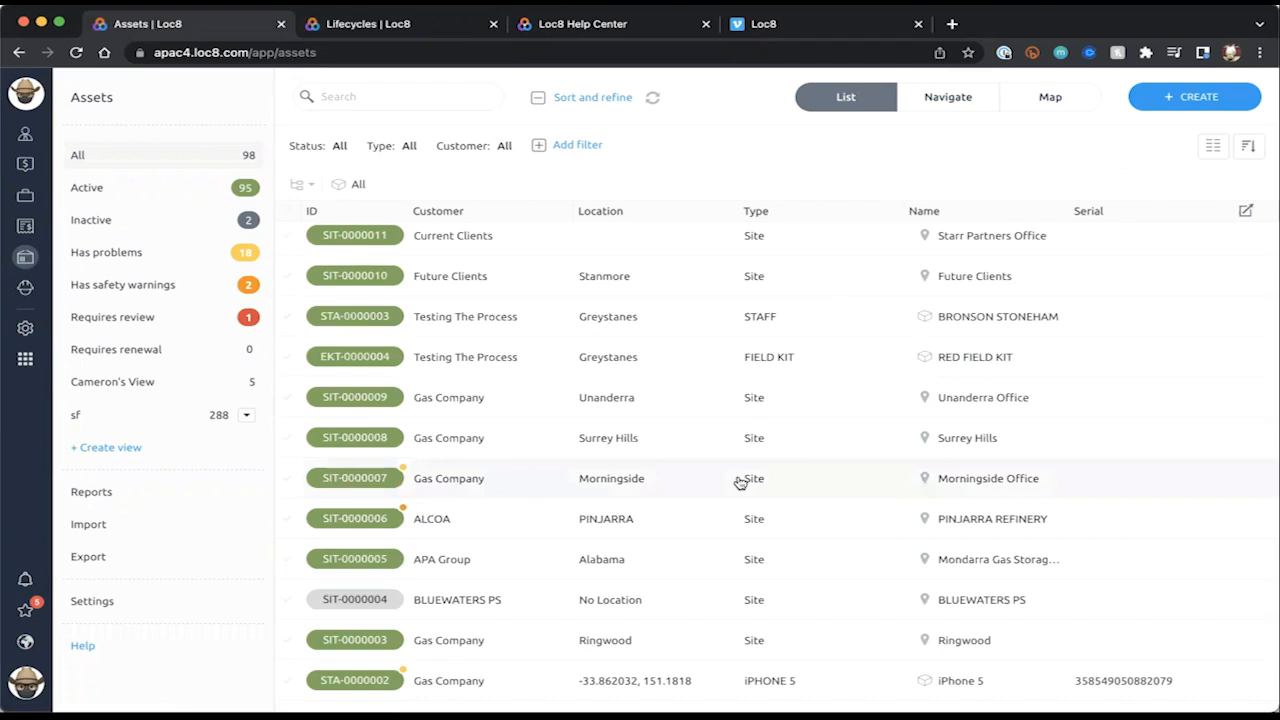
# - Add a new status named LEASED to the Active lifecycle and save it
pyautogui.scroll(15, 740, 483)
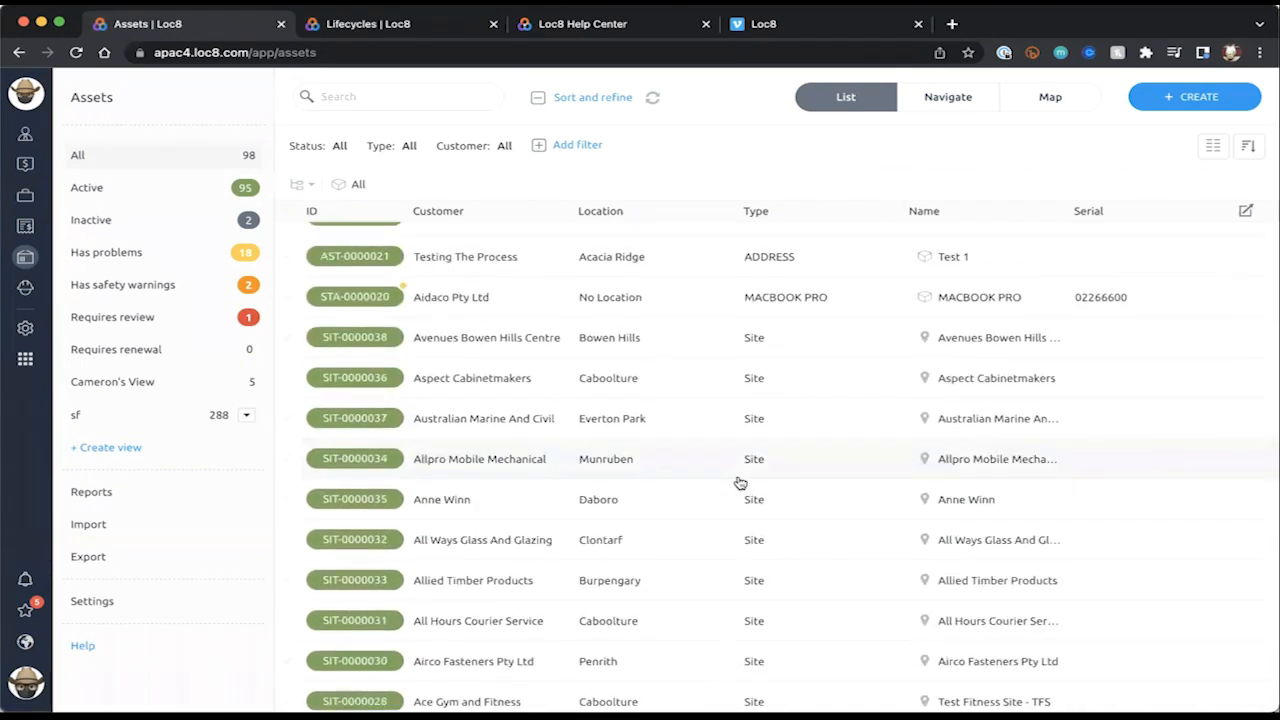
pyautogui.scroll(10, 740, 483)
pyautogui.scroll(10, 740, 483)
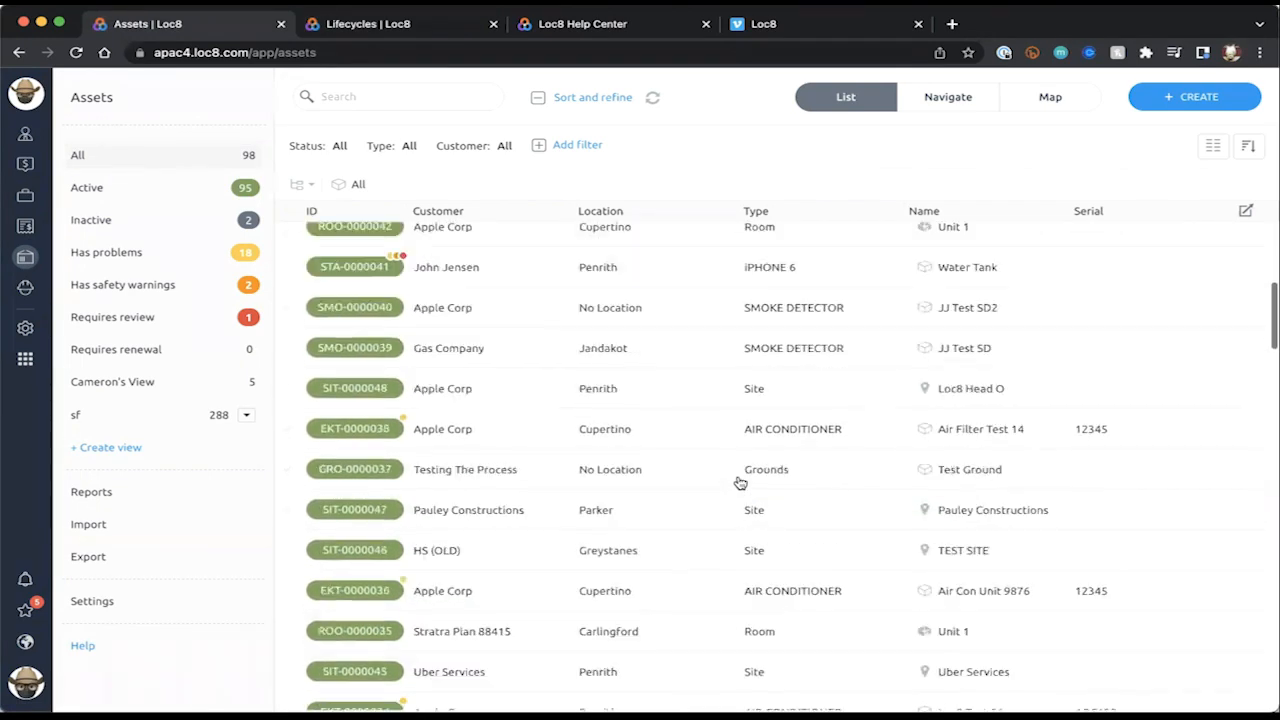
pyautogui.click(357, 26)
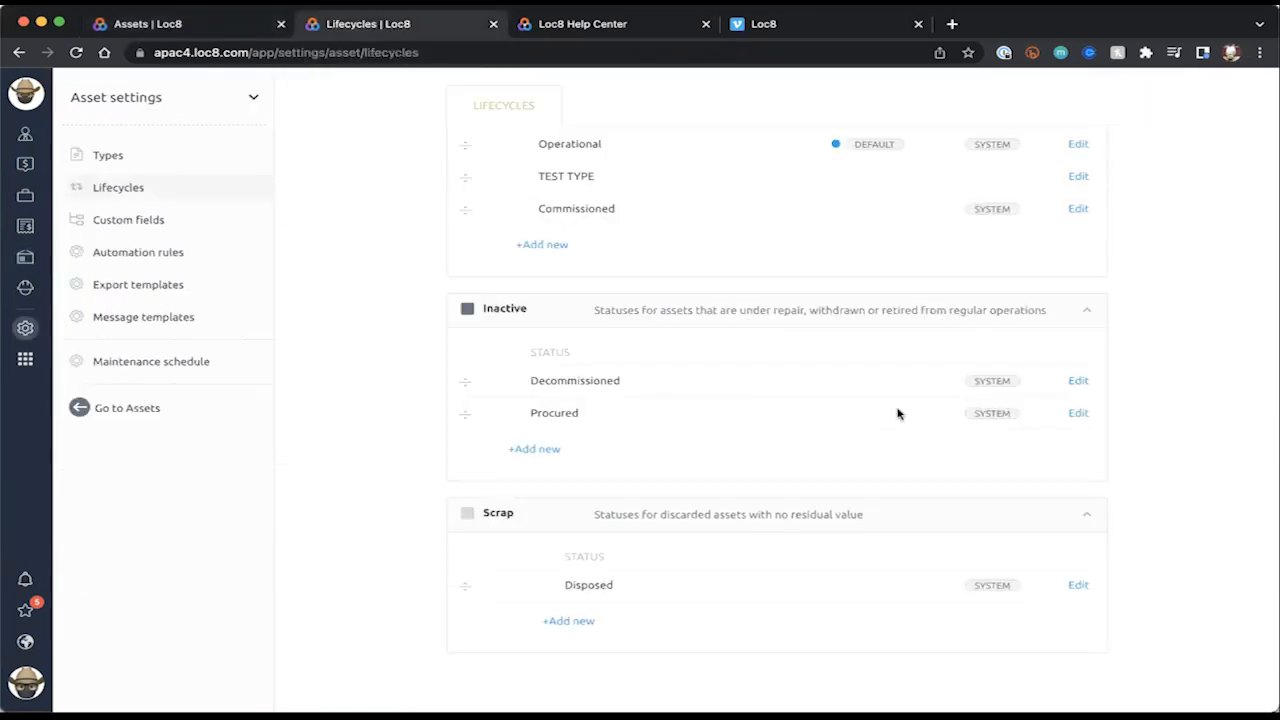
pyautogui.scroll(5, 897, 413)
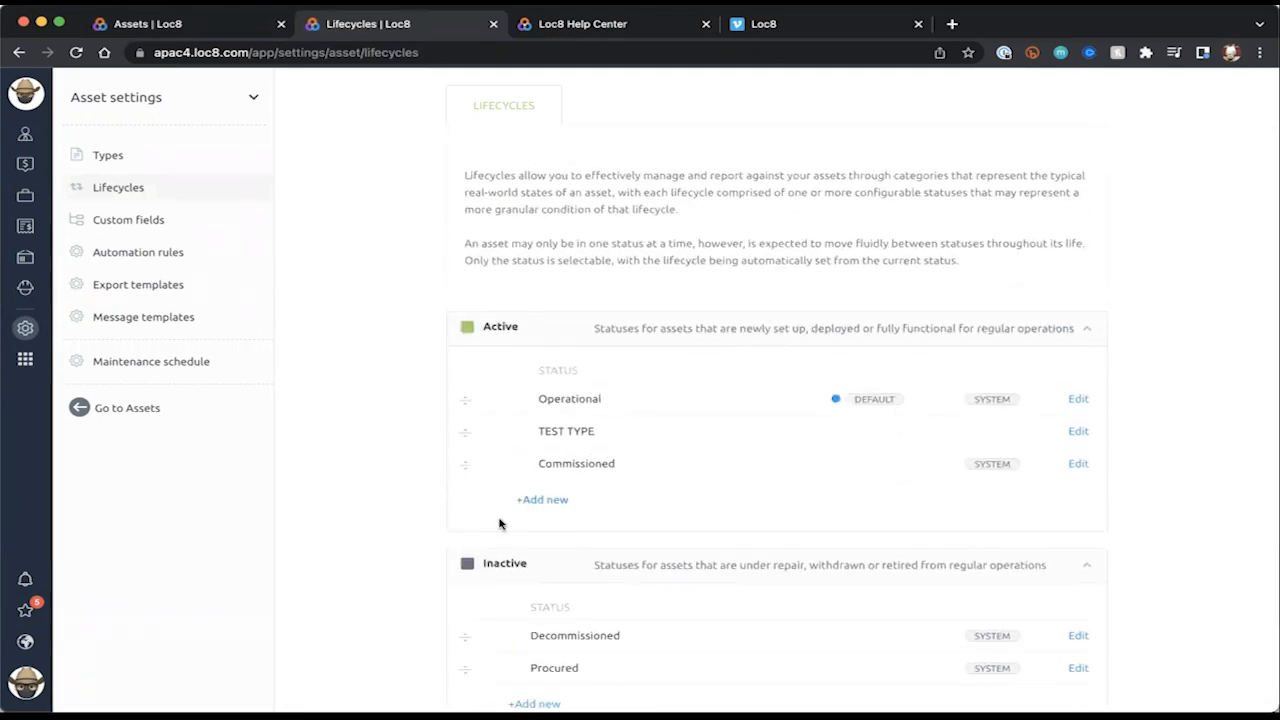
pyautogui.click(545, 500)
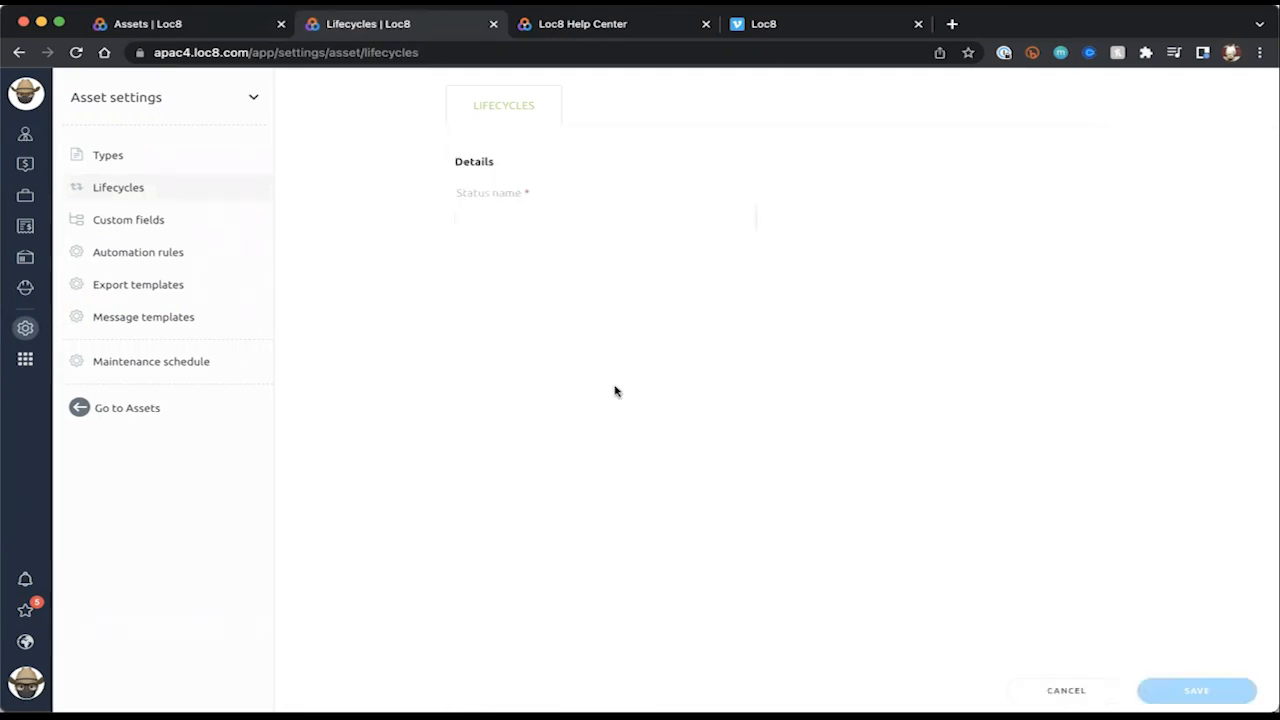
pyautogui.click(552, 220)
pyautogui.write('LEASED')
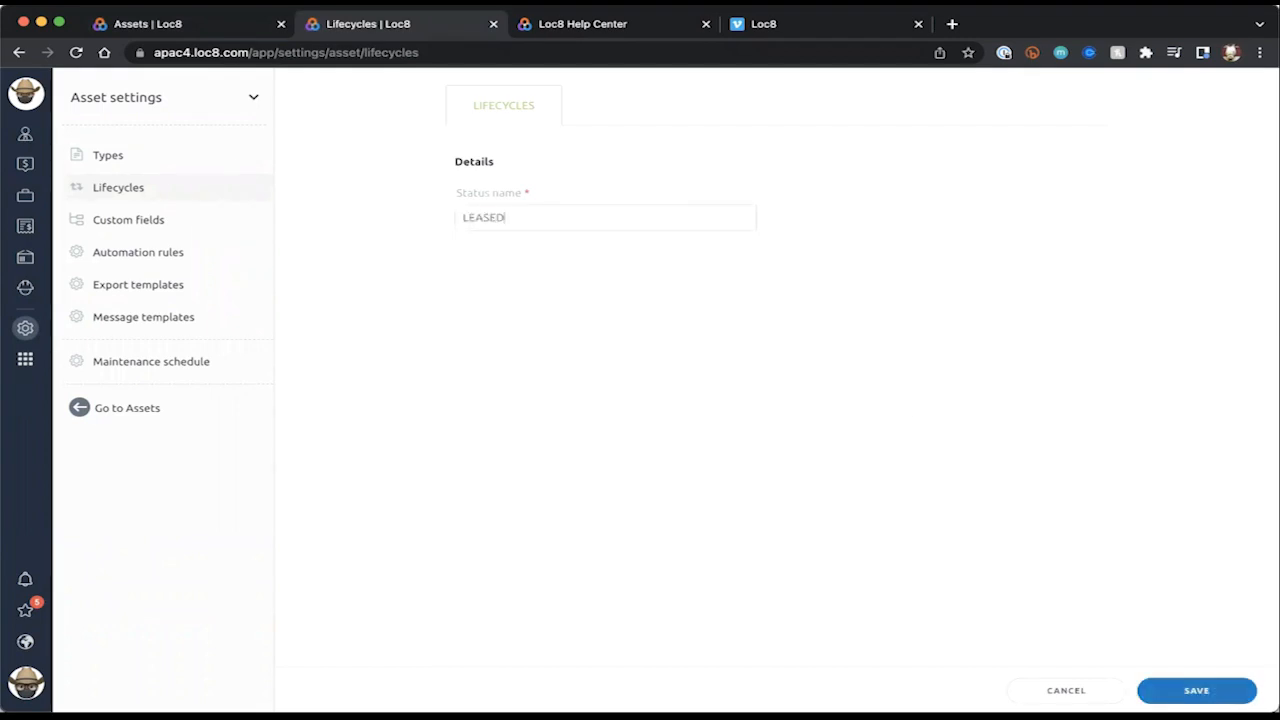
pyautogui.click(1196, 690)
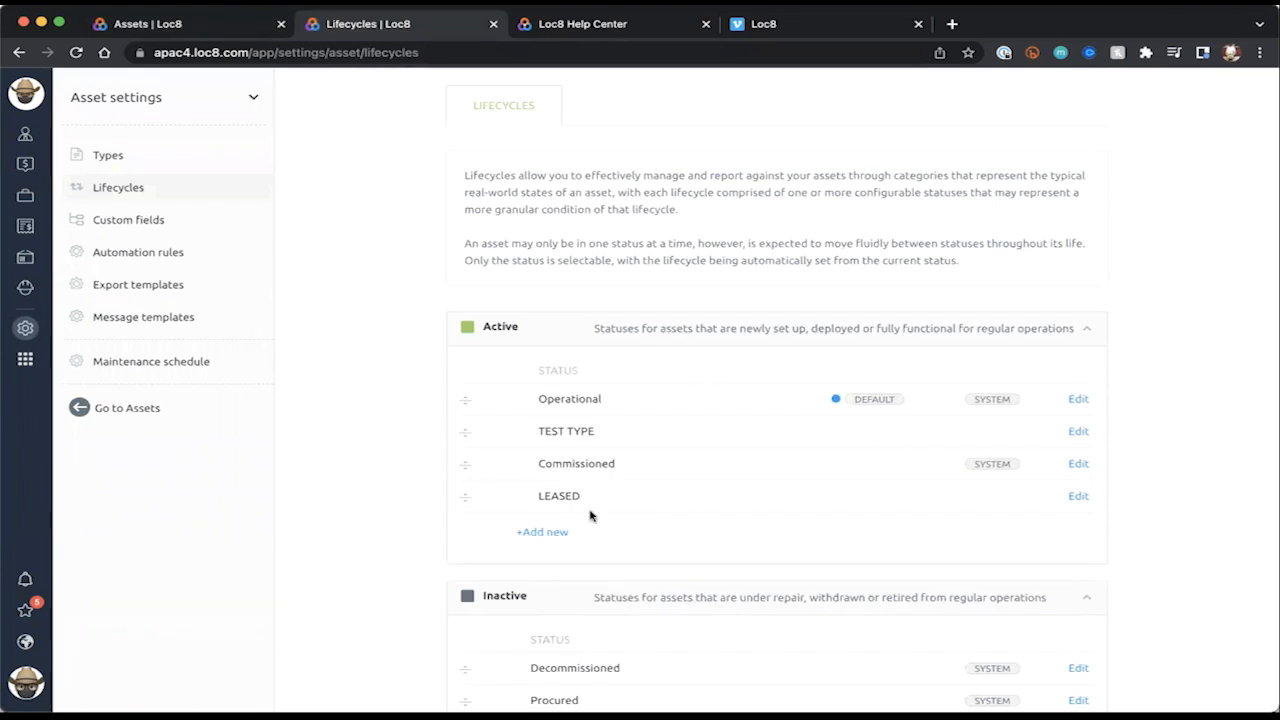
# - Set the Air Con 35 asset's status to LEASED in its record and close the record
pyautogui.click(188, 23)
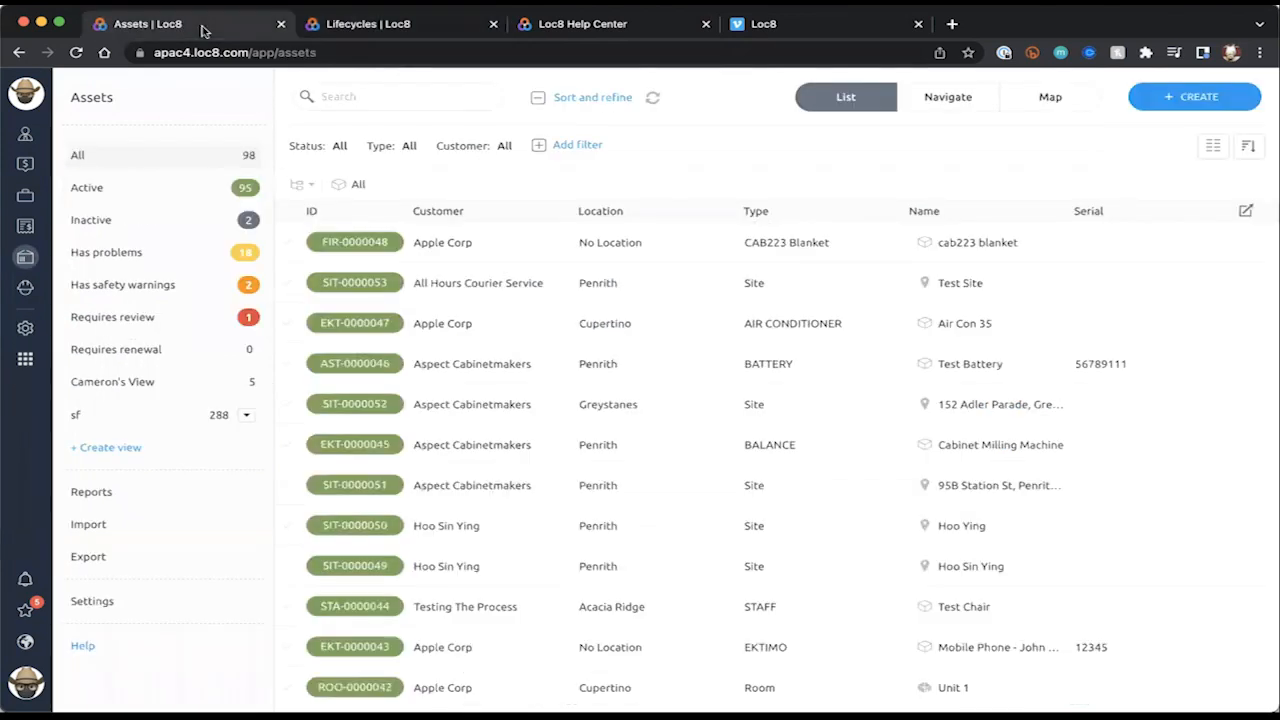
pyautogui.click(425, 288)
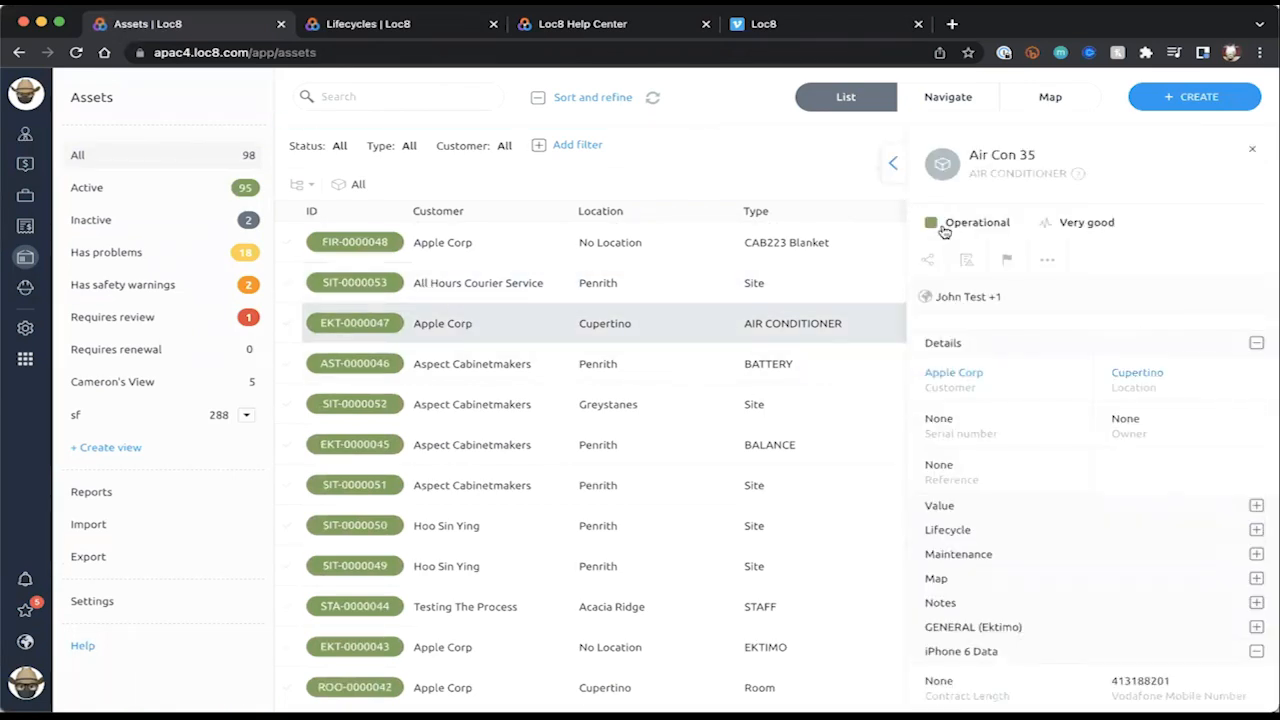
pyautogui.click(936, 221)
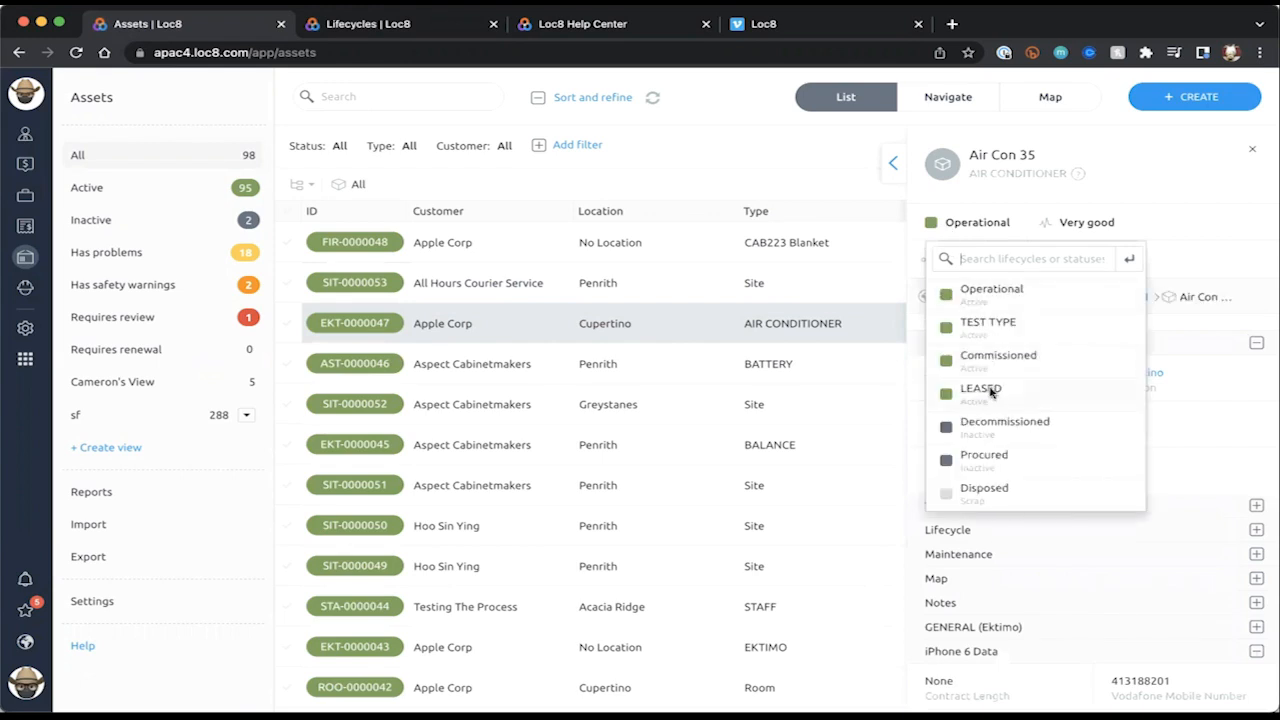
pyautogui.click(988, 390)
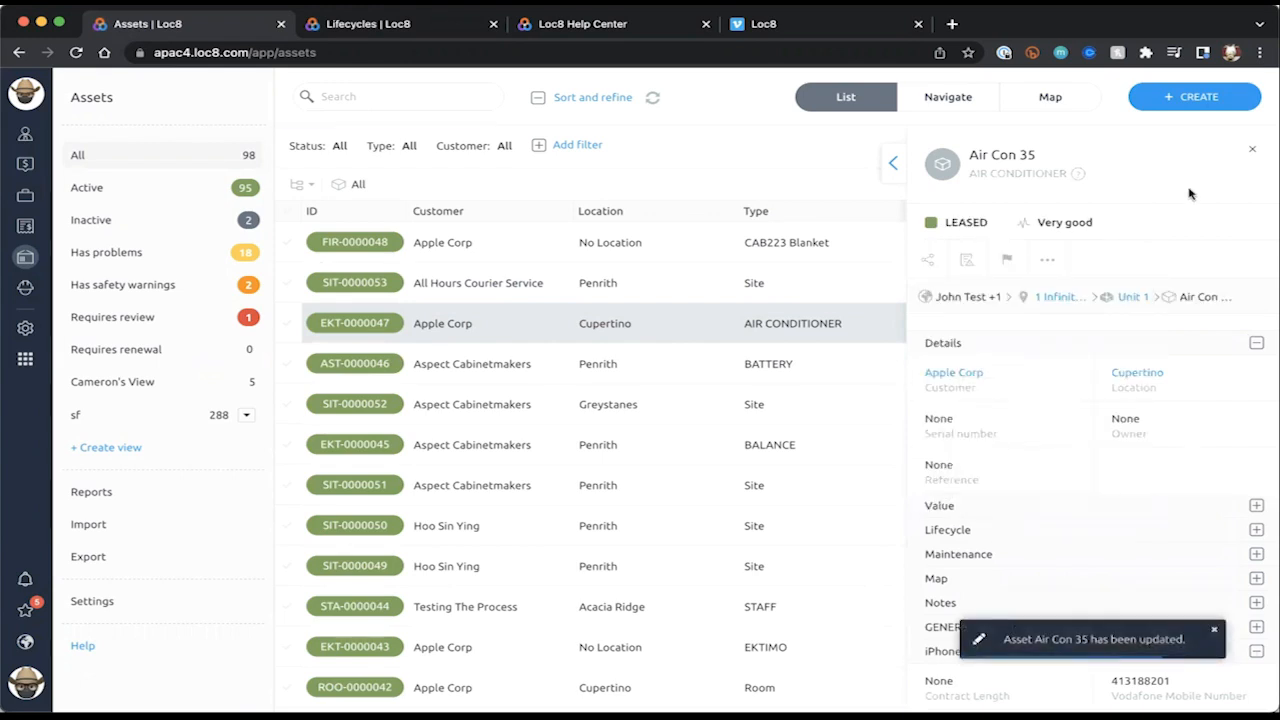
pyautogui.click(1257, 151)
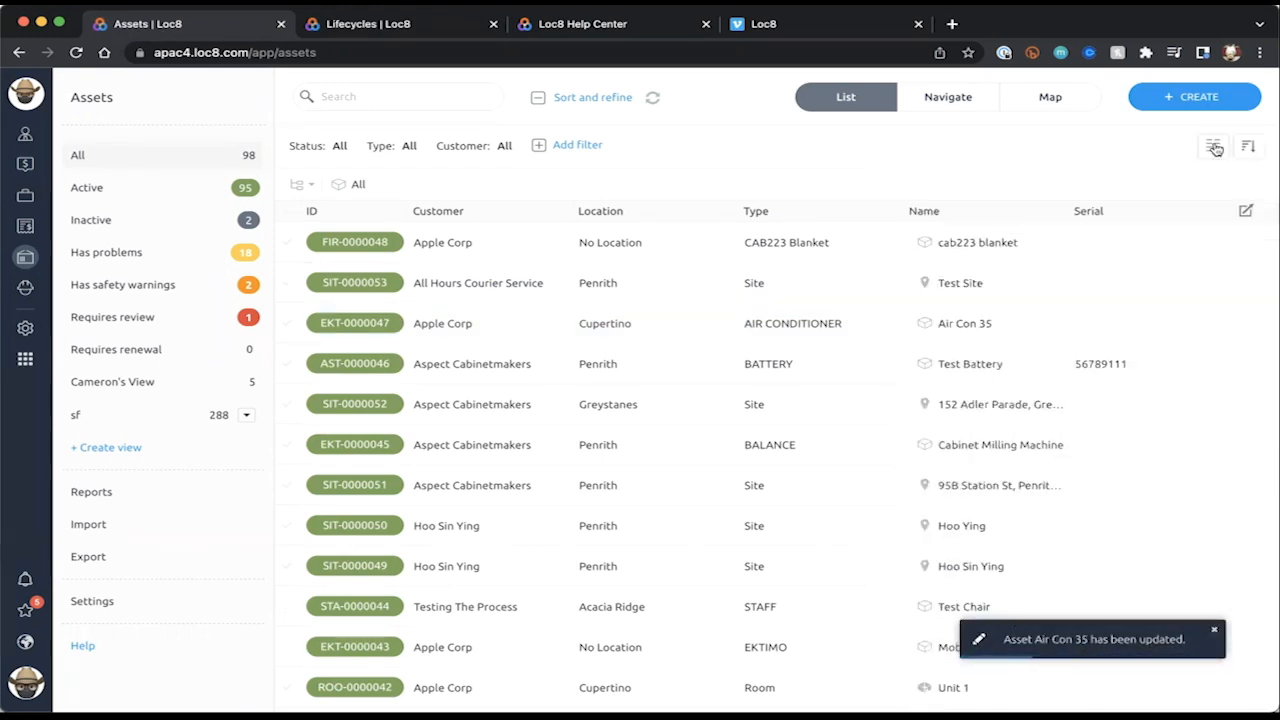
# - Add the Status column to the asset list
pyautogui.click(1213, 146)
pyautogui.write('statu')
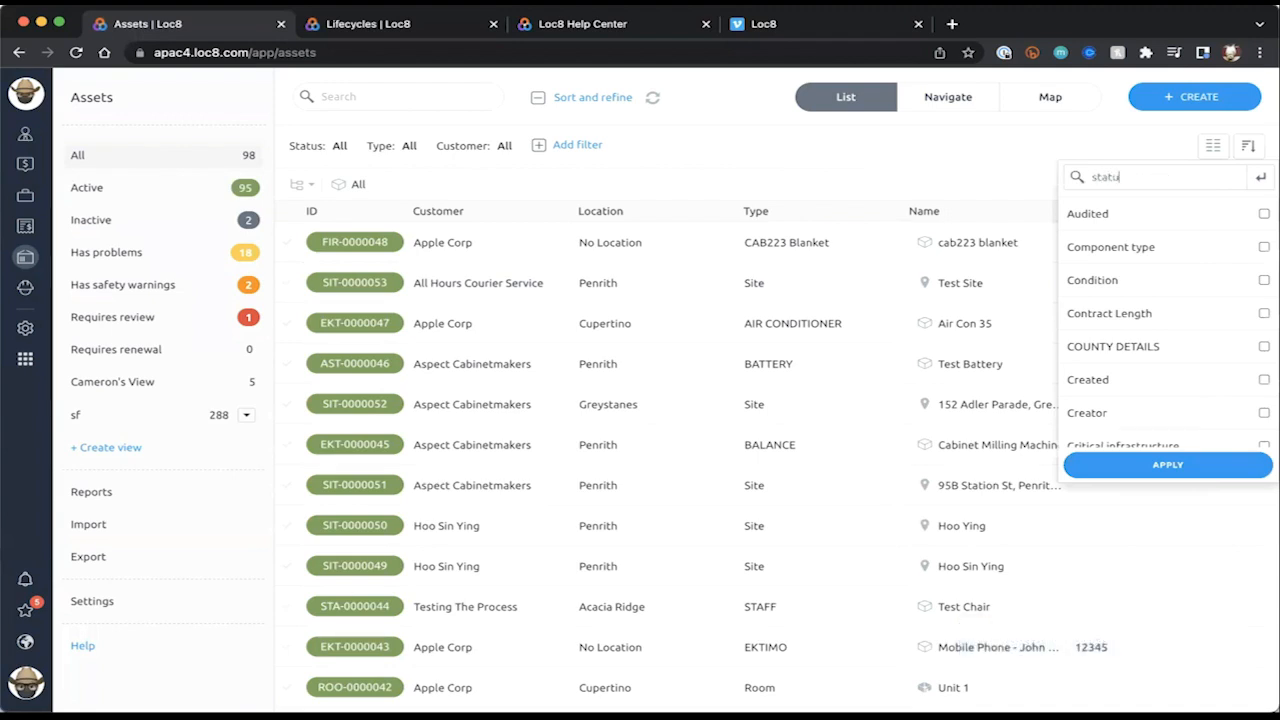
pyautogui.click(1104, 214)
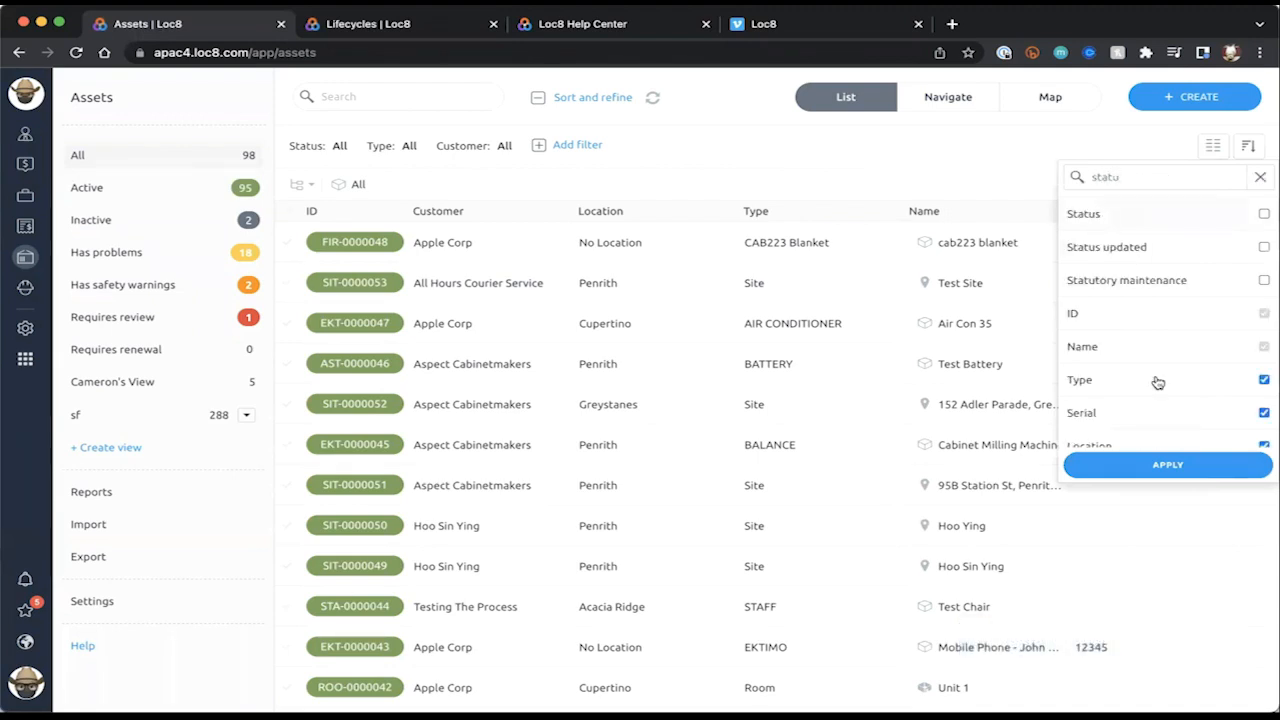
pyautogui.click(1160, 459)
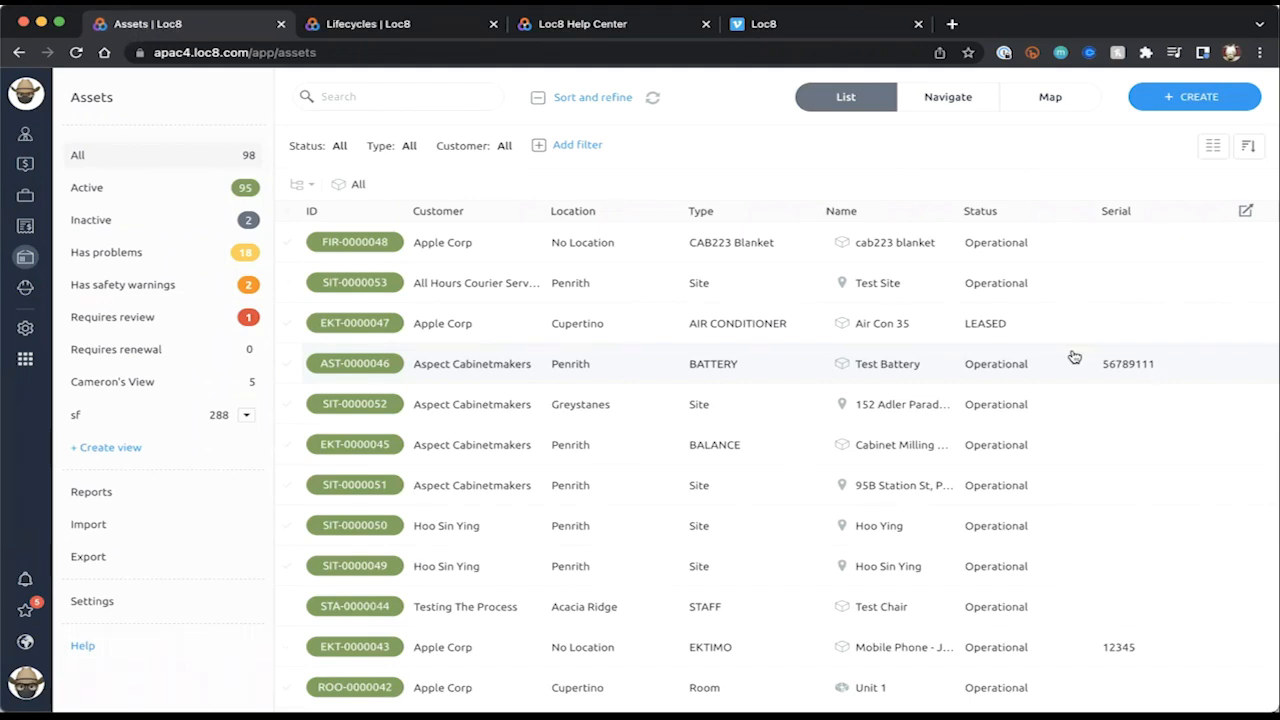
# - Review the statuses defined under the Active and Inactive lifecycles in the asset settings
pyautogui.click(365, 24)
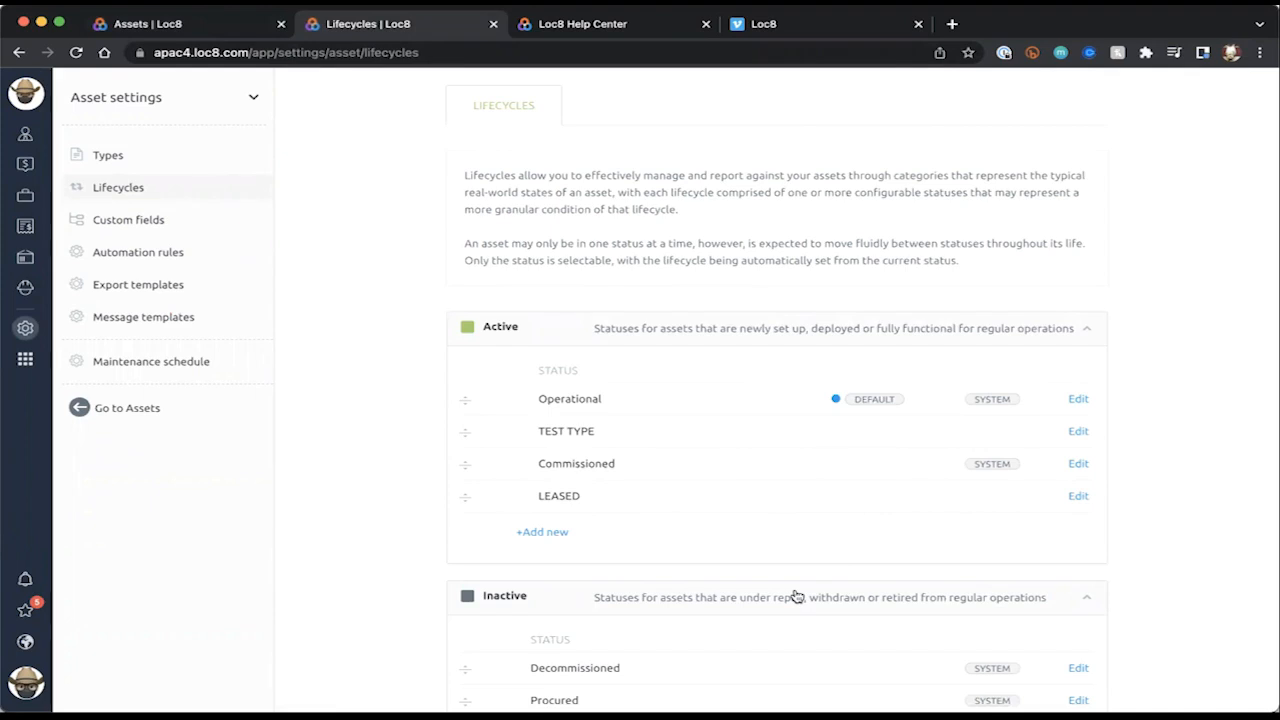
pyautogui.scroll(-3, 796, 597)
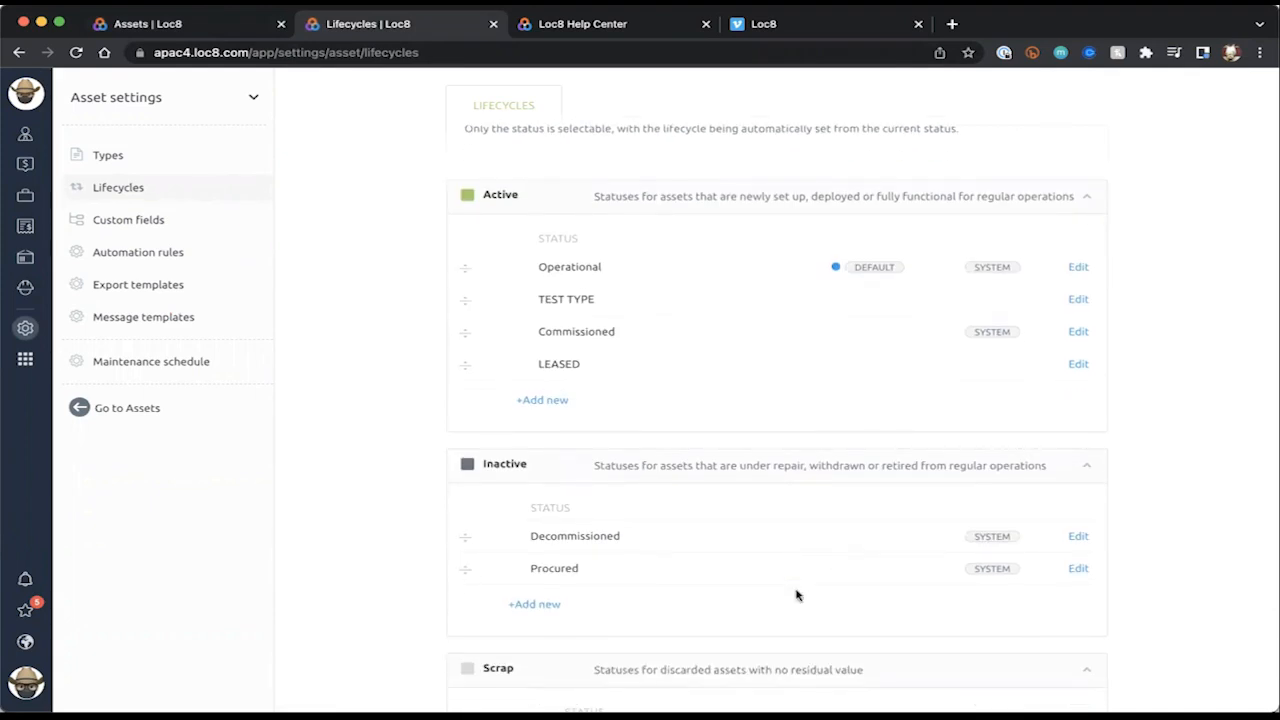
pyautogui.scroll(3, 796, 596)
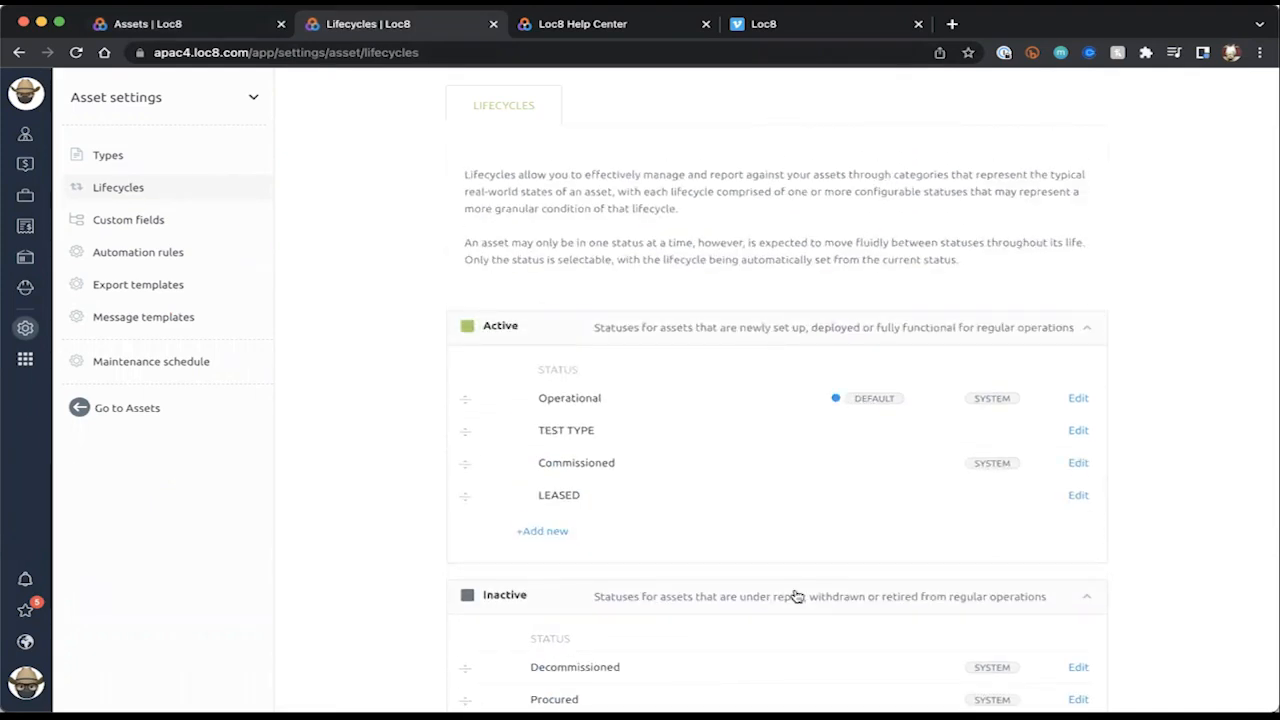
pyautogui.scroll(-3, 796, 596)
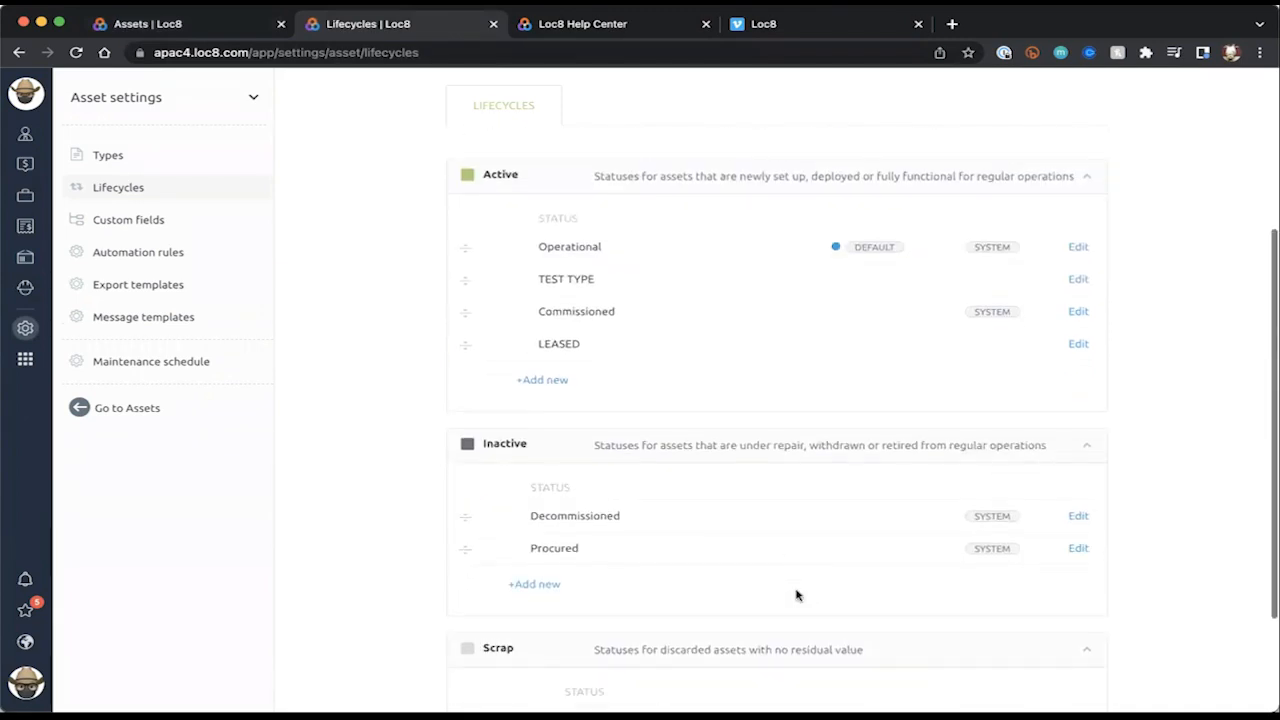
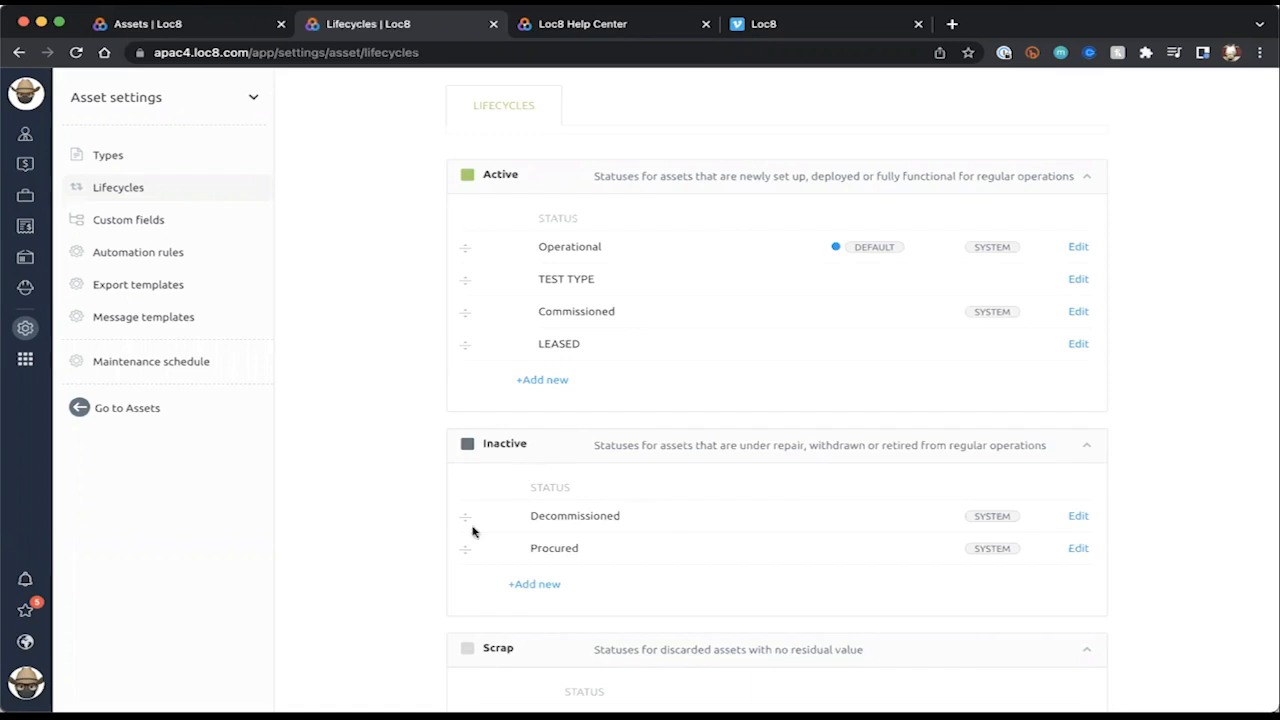
# - Look through the asset custom field groups and examine the fields inside the SITE Details group
pyautogui.click(131, 224)
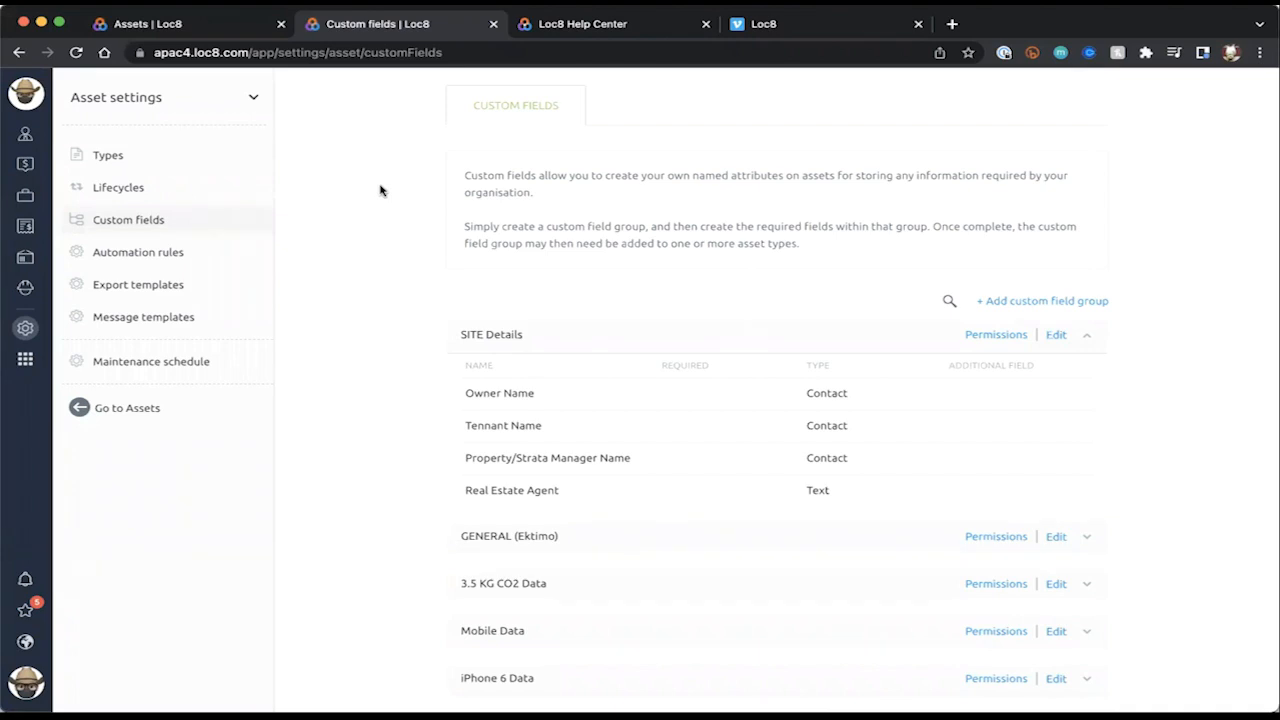
pyautogui.scroll(-3, 380, 190)
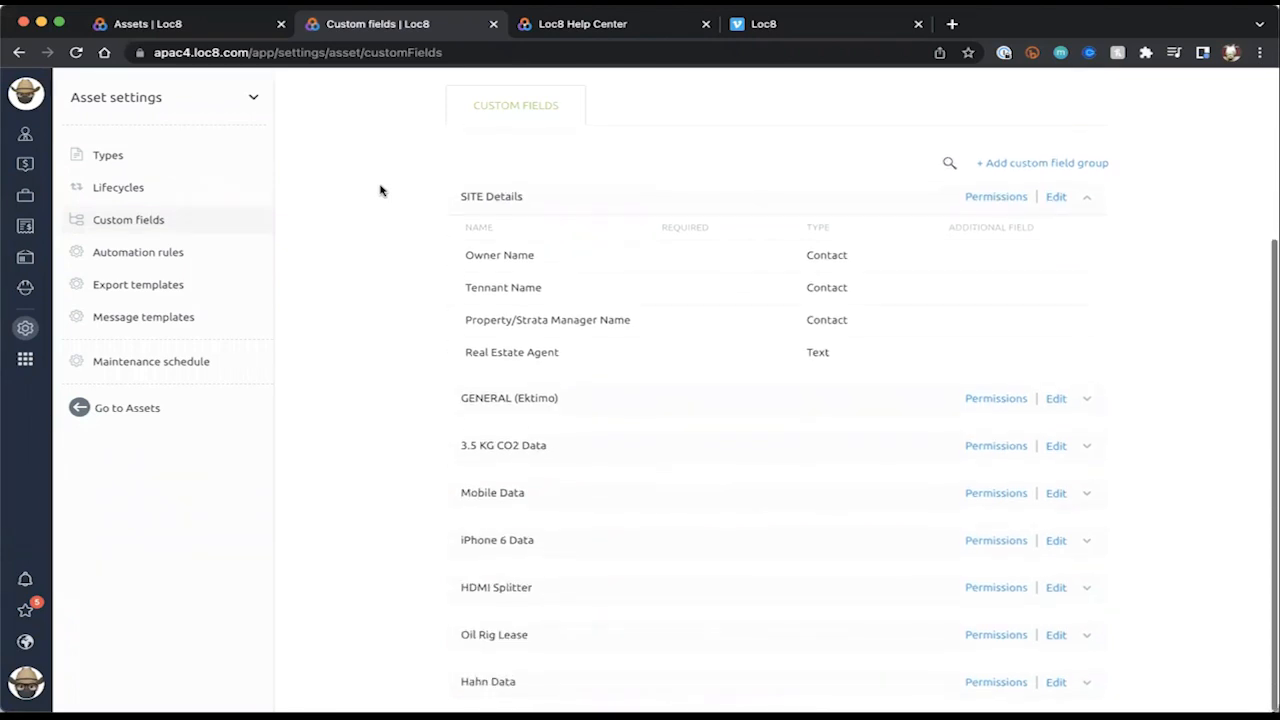
pyautogui.scroll(3, 380, 190)
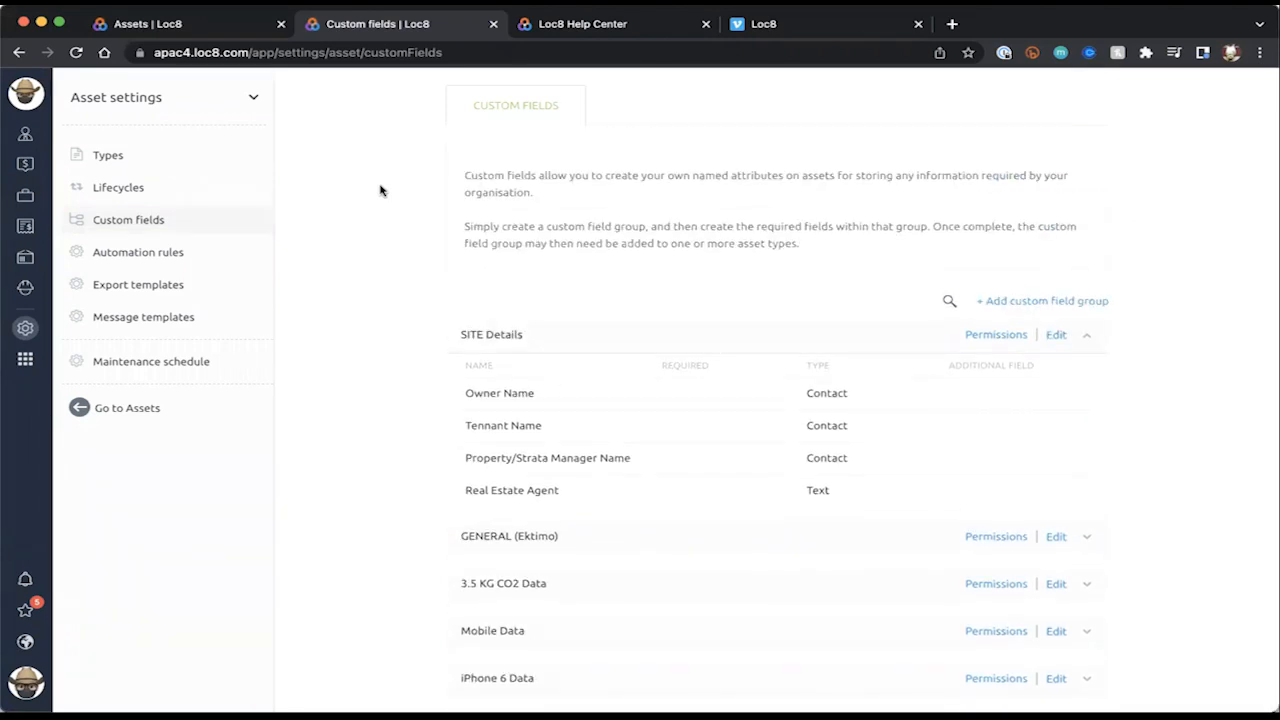
pyautogui.scroll(-3, 380, 190)
pyautogui.scroll(3, 380, 190)
pyautogui.scroll(-3, 566, 467)
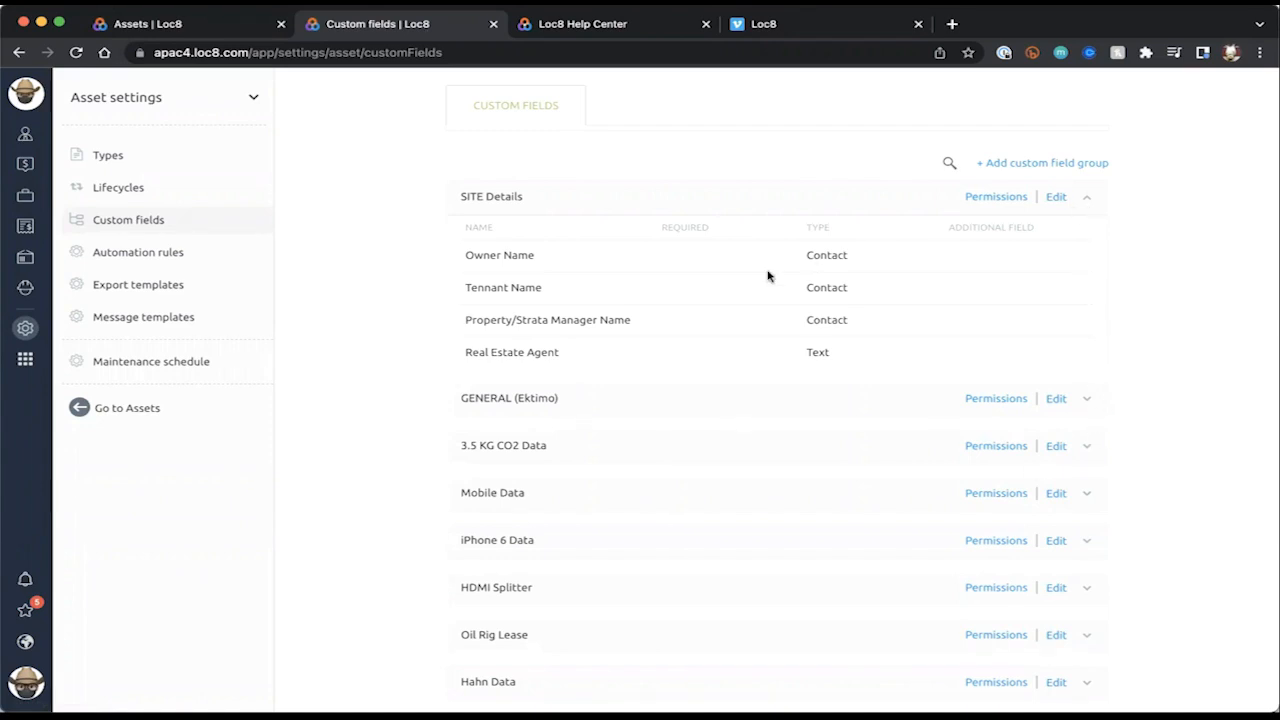
pyautogui.click(1084, 197)
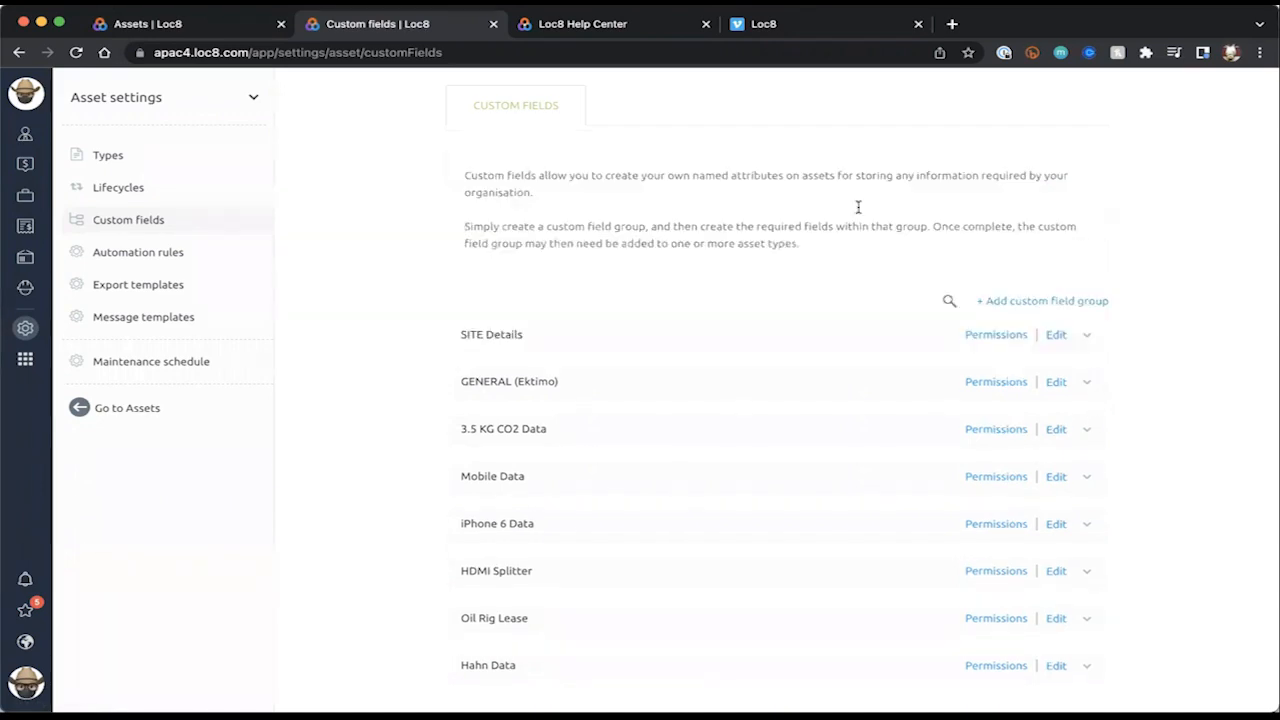
pyautogui.click(552, 337)
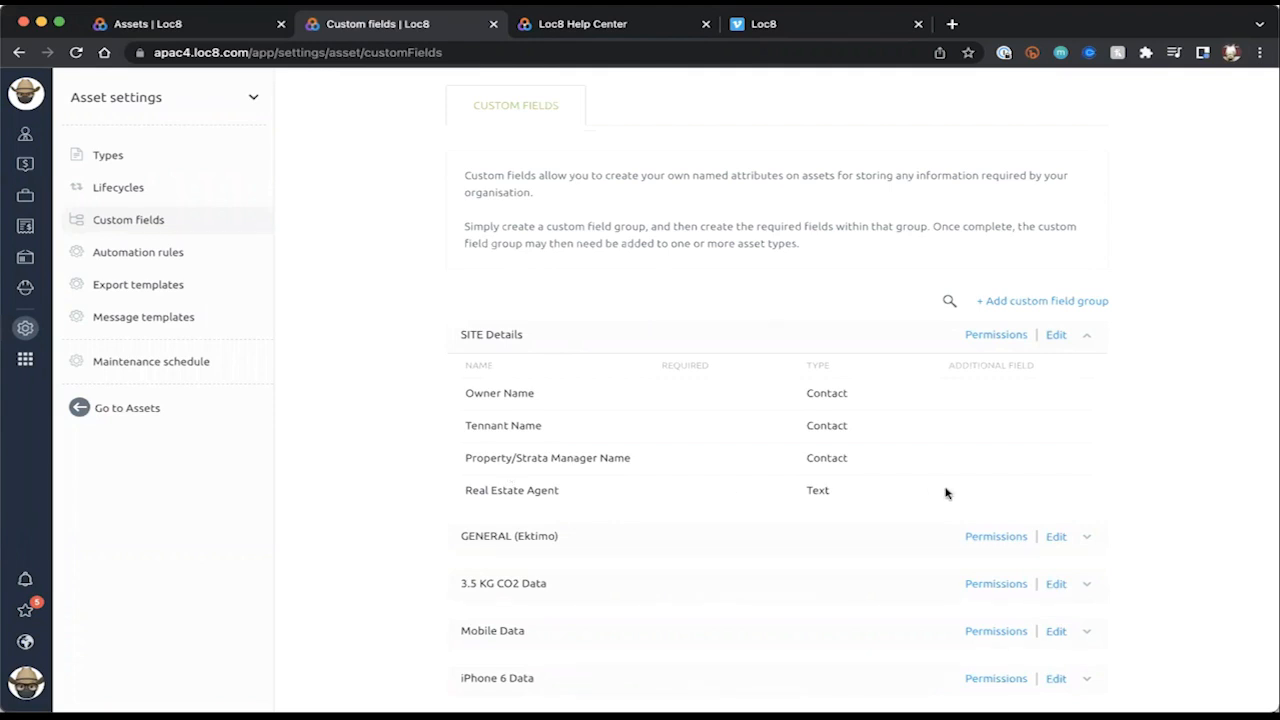
# - Edit the SITE Details group and add a field named John Field with the type Contact
pyautogui.click(1058, 336)
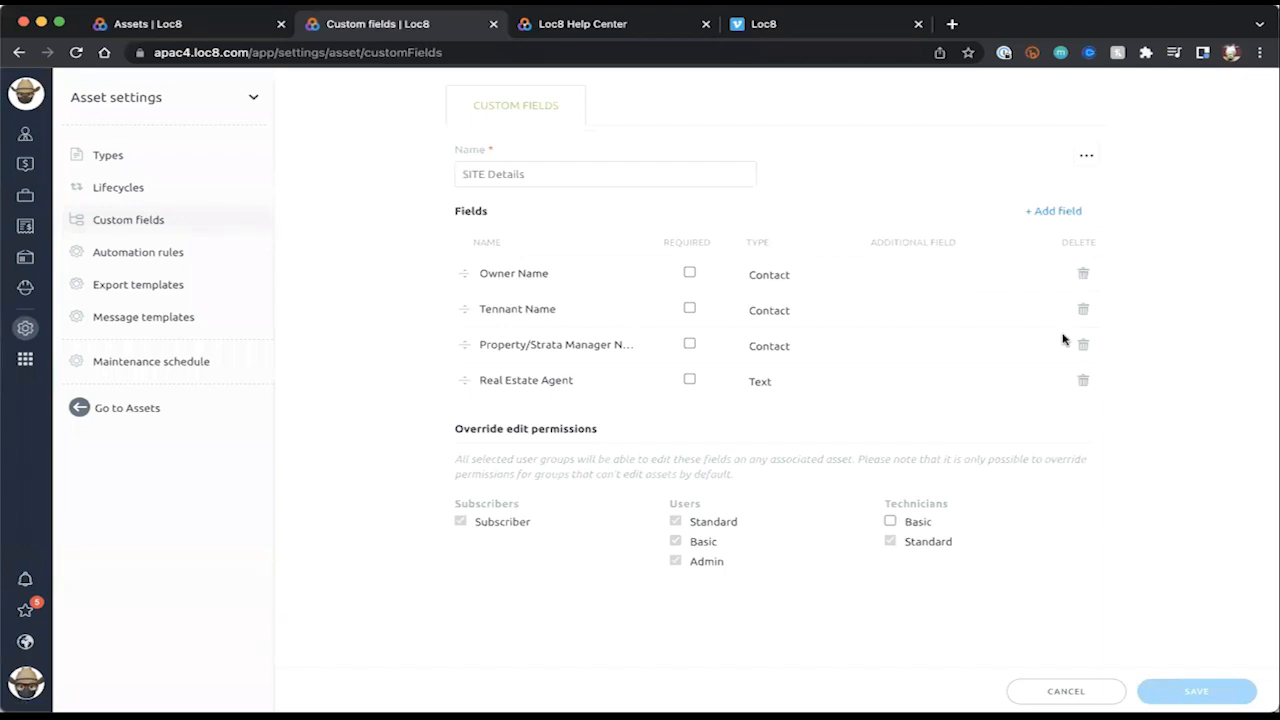
pyautogui.click(1043, 212)
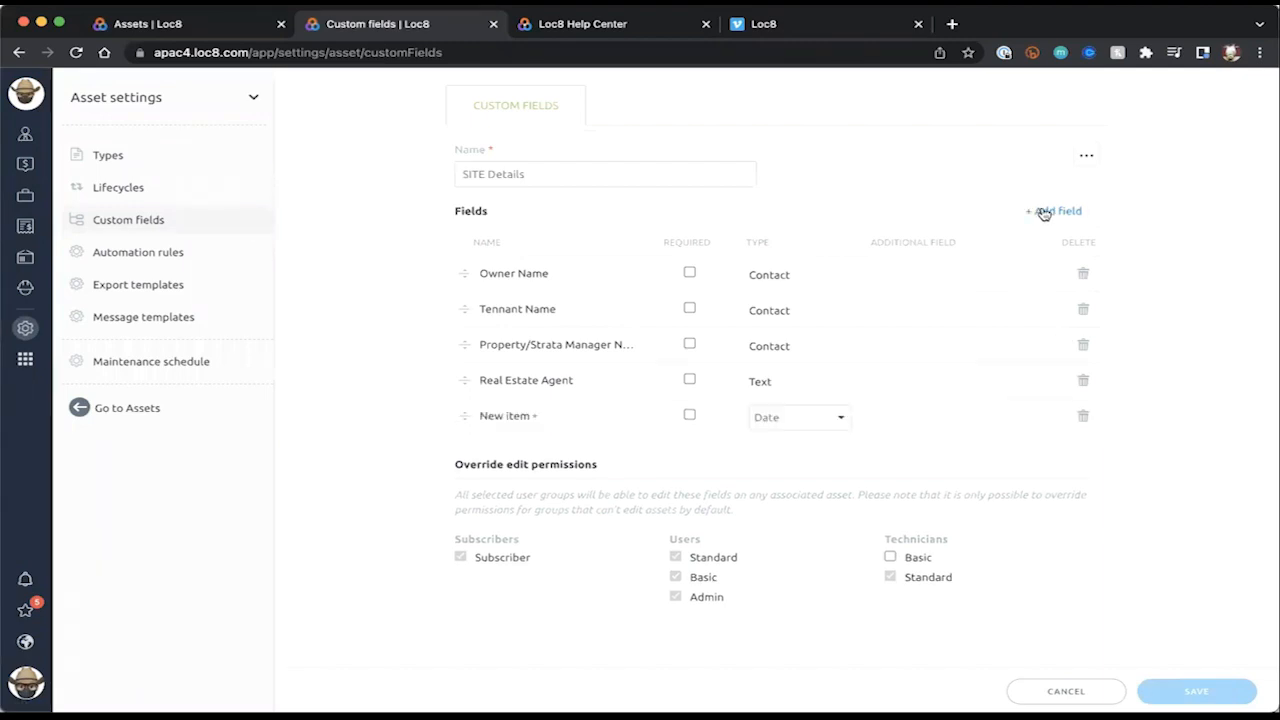
pyautogui.click(541, 420)
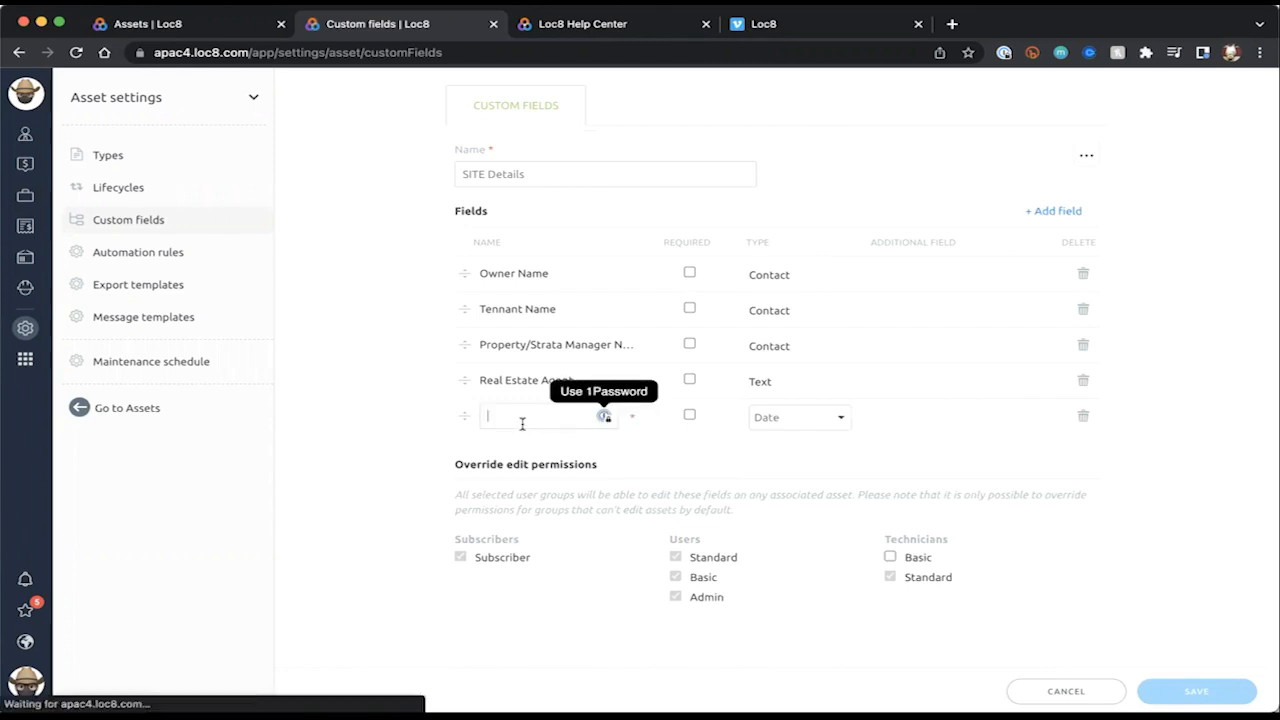
pyautogui.write('John Field')
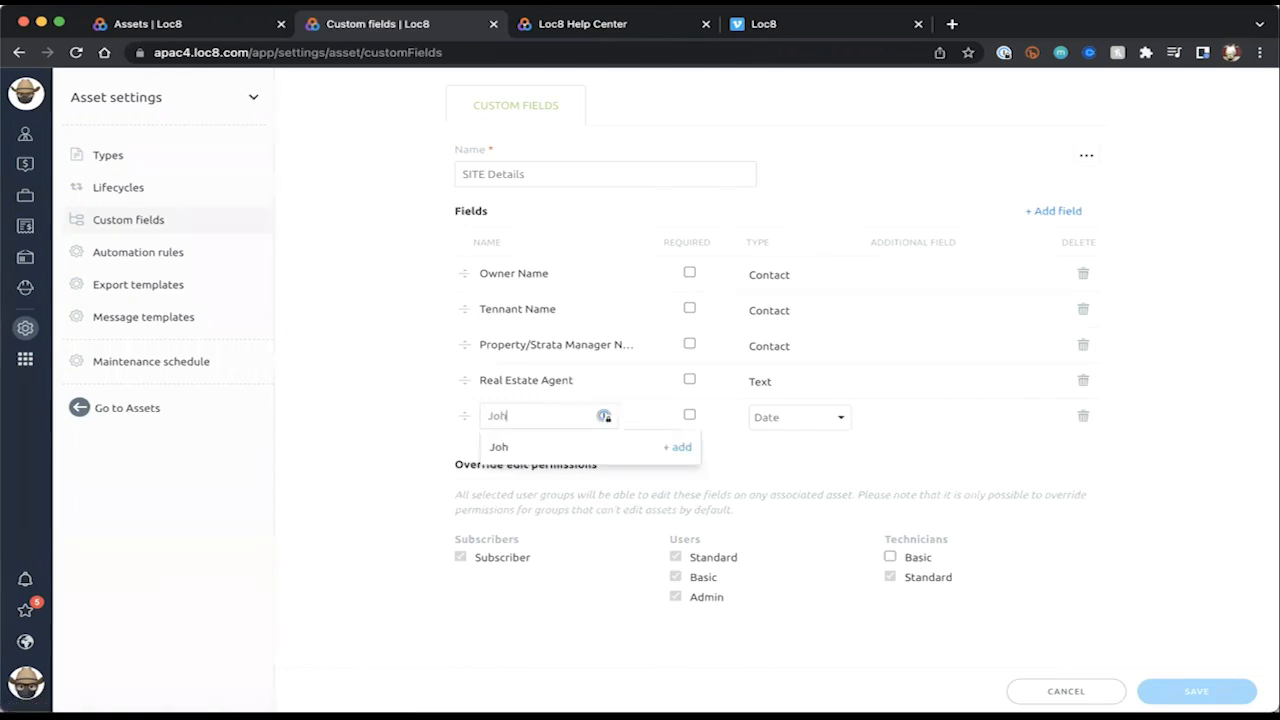
pyautogui.click(689, 445)
pyautogui.click(812, 424)
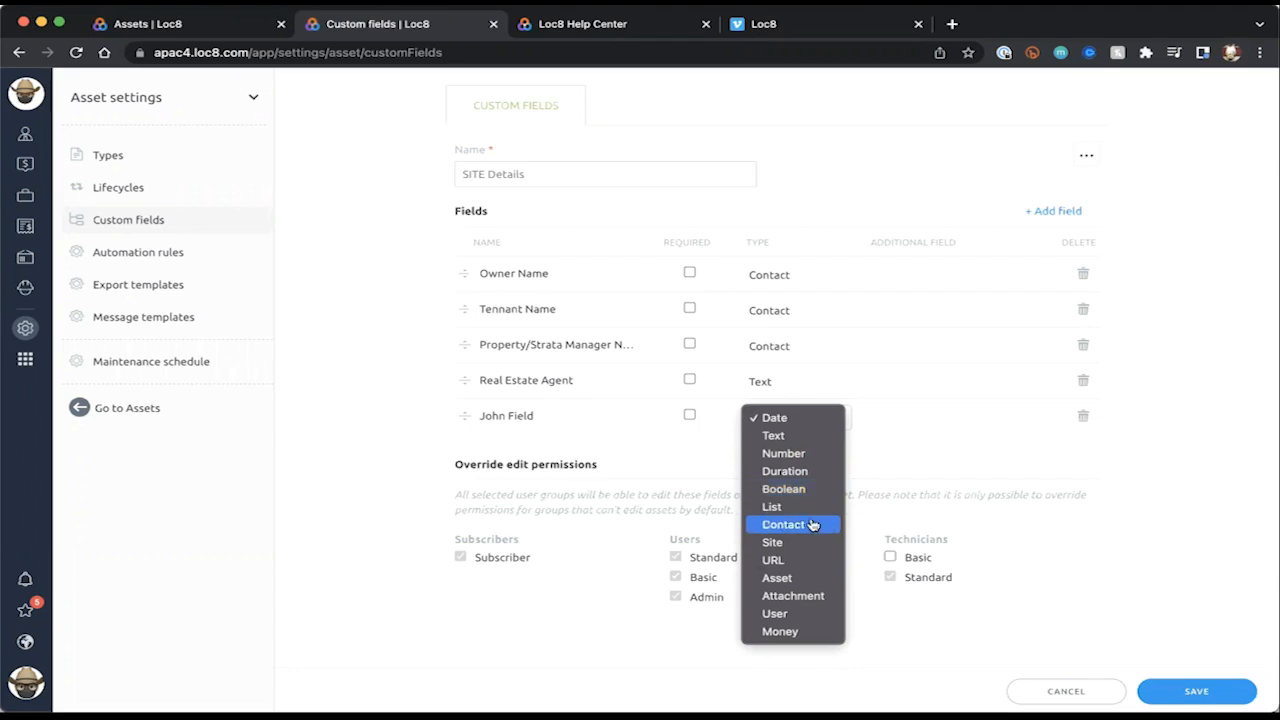
pyautogui.click(812, 524)
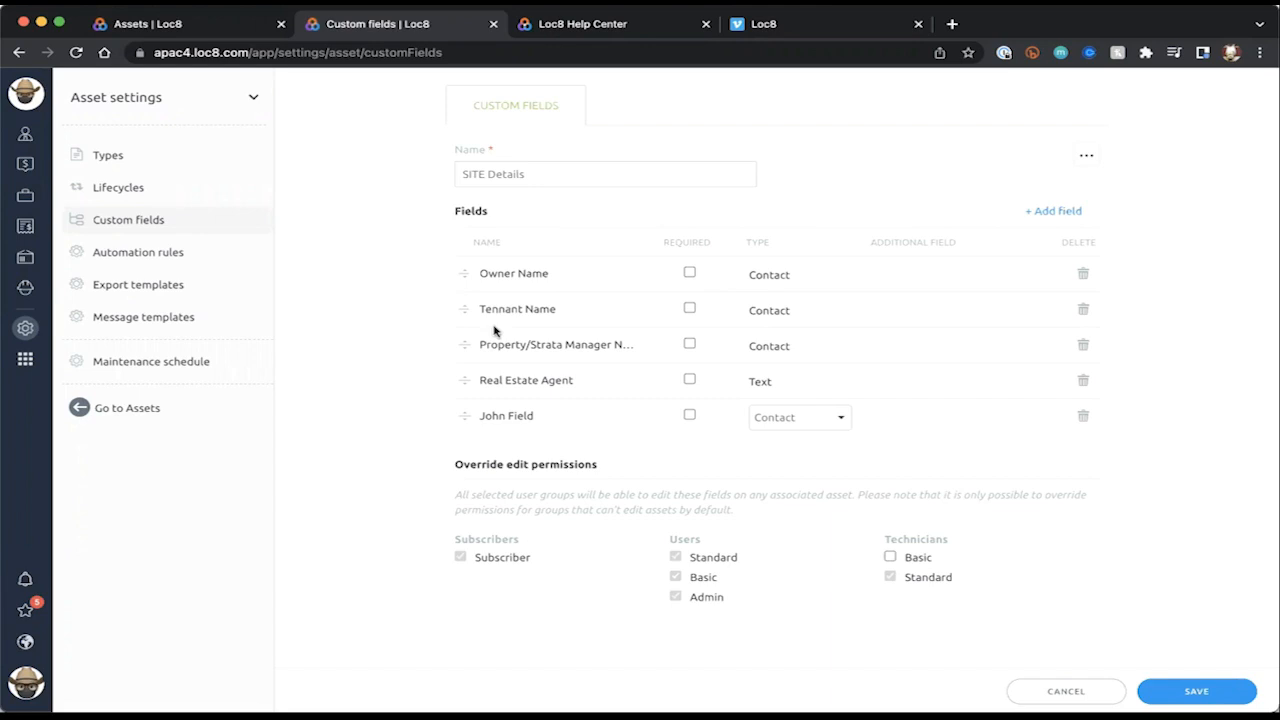
# - Try the Asset and List types for John Field, open its list item entry, and discard the SITE Details edits
pyautogui.moveTo(485, 311); pyautogui.dragTo(571, 311)
pyautogui.click(573, 313)
pyautogui.click(842, 420)
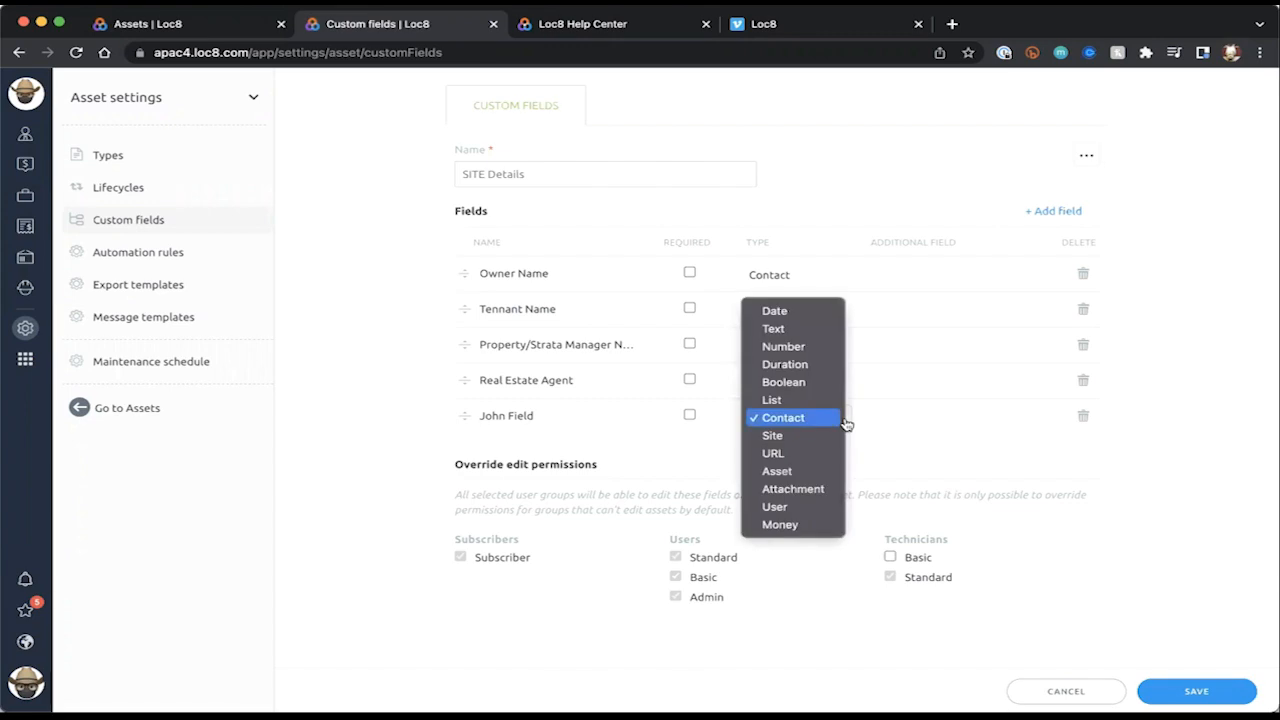
pyautogui.click(823, 475)
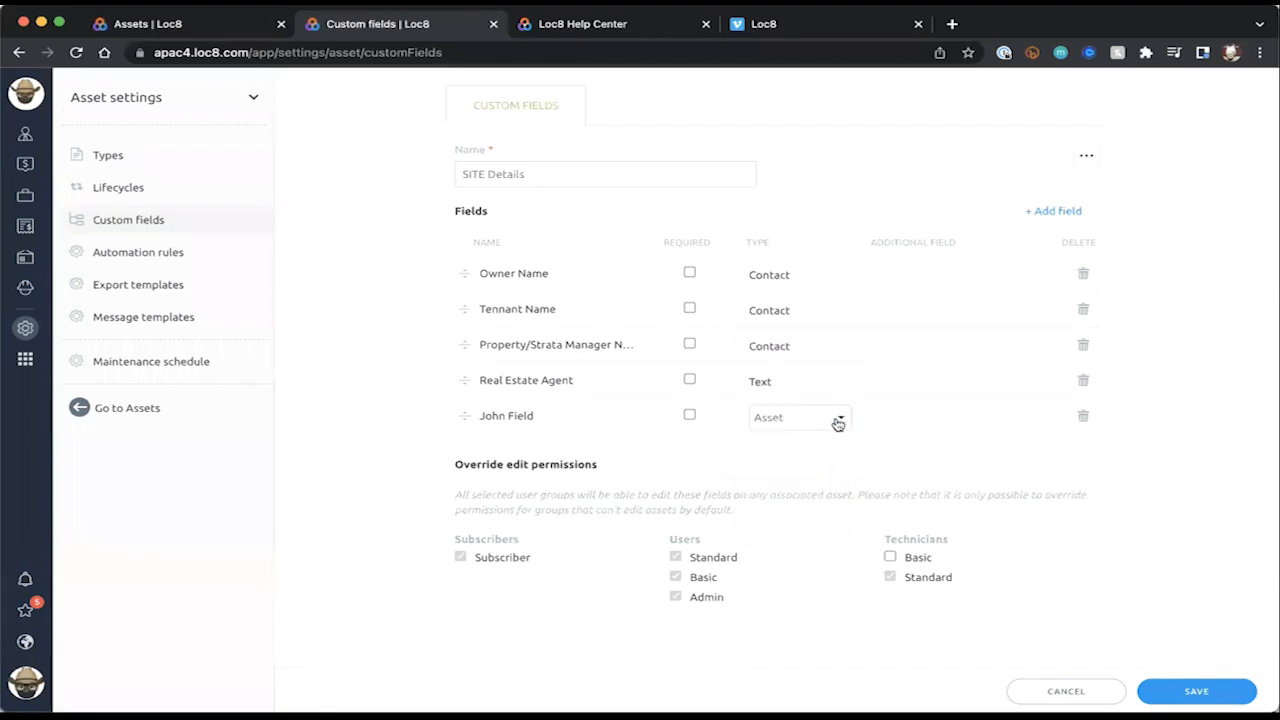
pyautogui.click(838, 423)
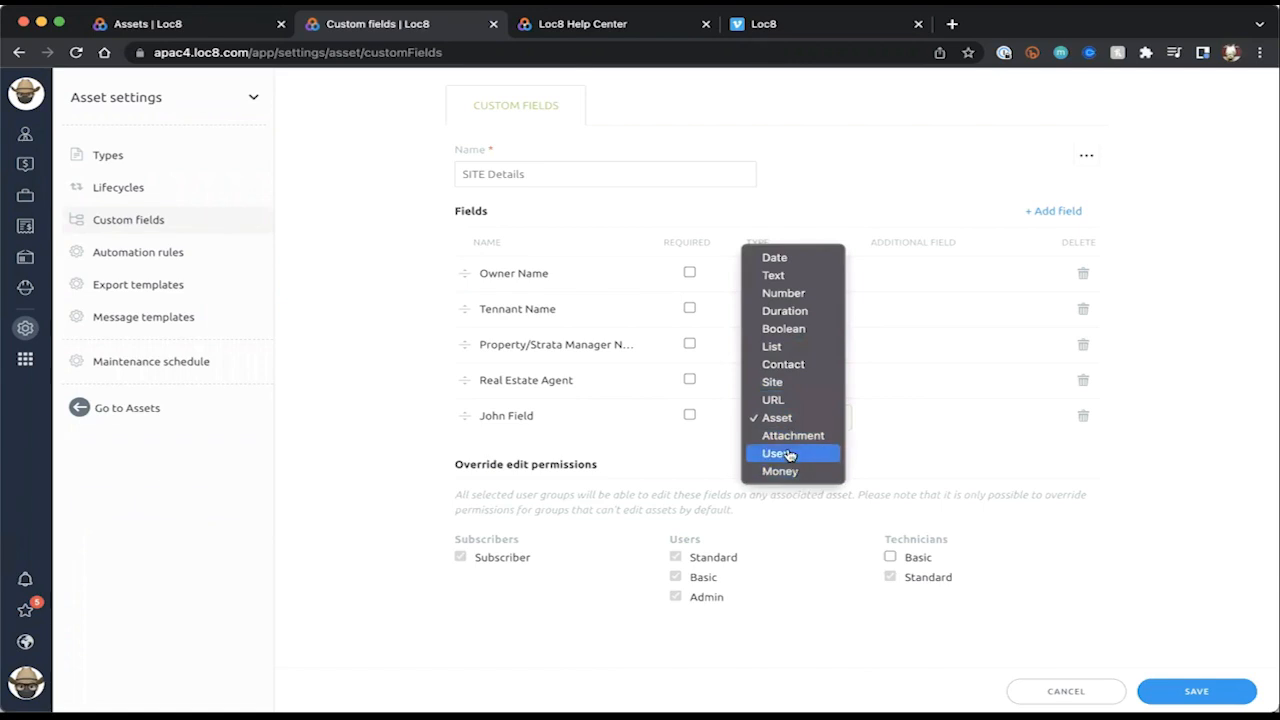
pyautogui.click(776, 346)
pyautogui.click(916, 418)
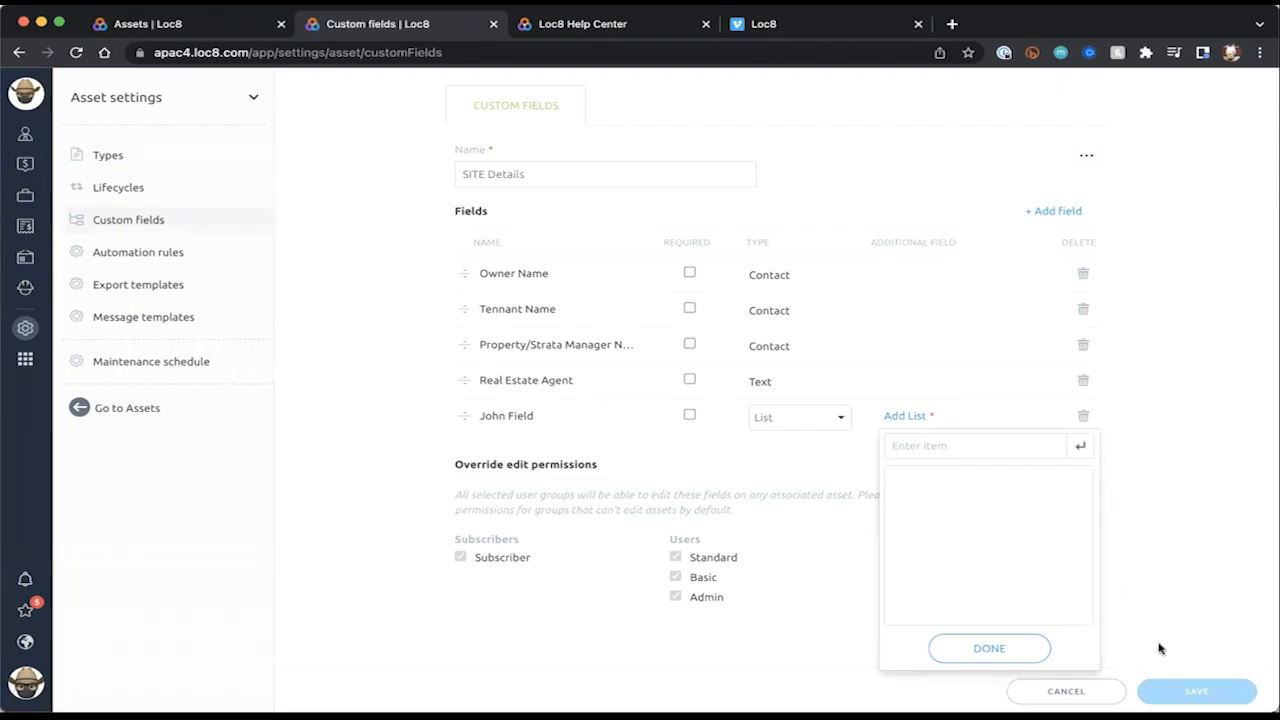
pyautogui.click(1081, 685)
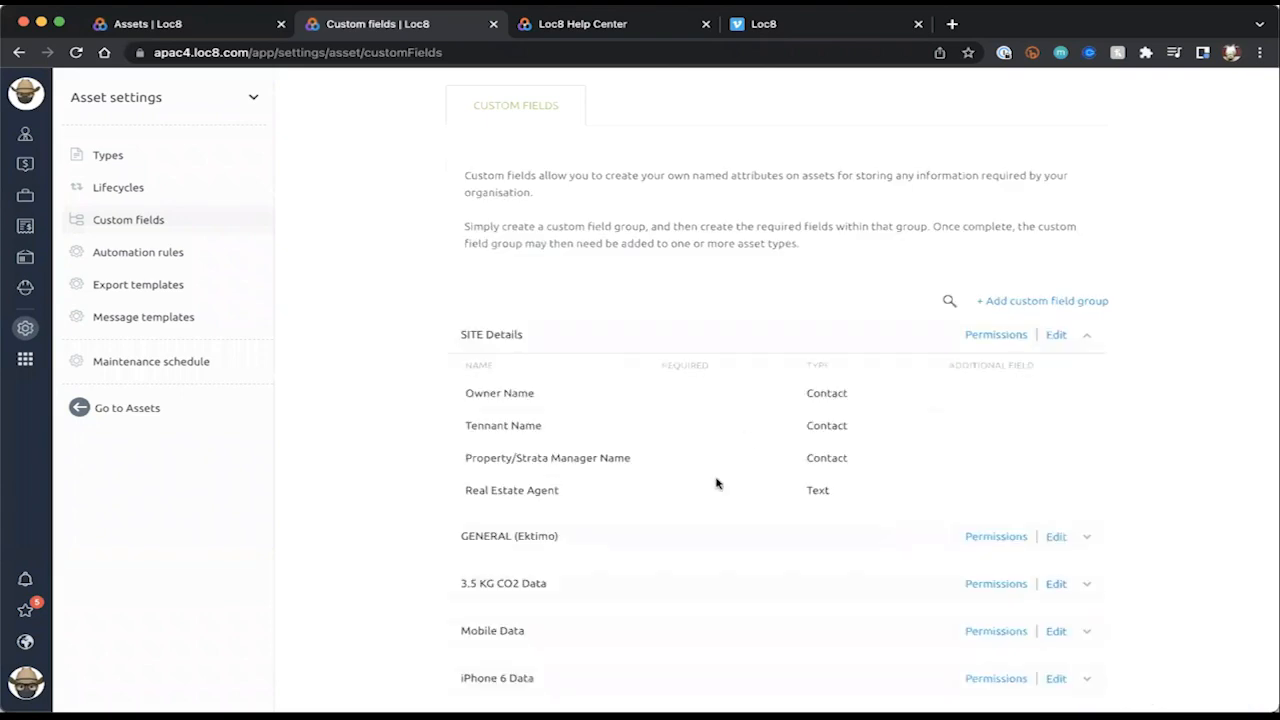
# - Expand the iPhone 6 Data and Mobile Data custom field groups to examine their fields and types
pyautogui.scroll(-2, 622, 540)
pyautogui.click(528, 537)
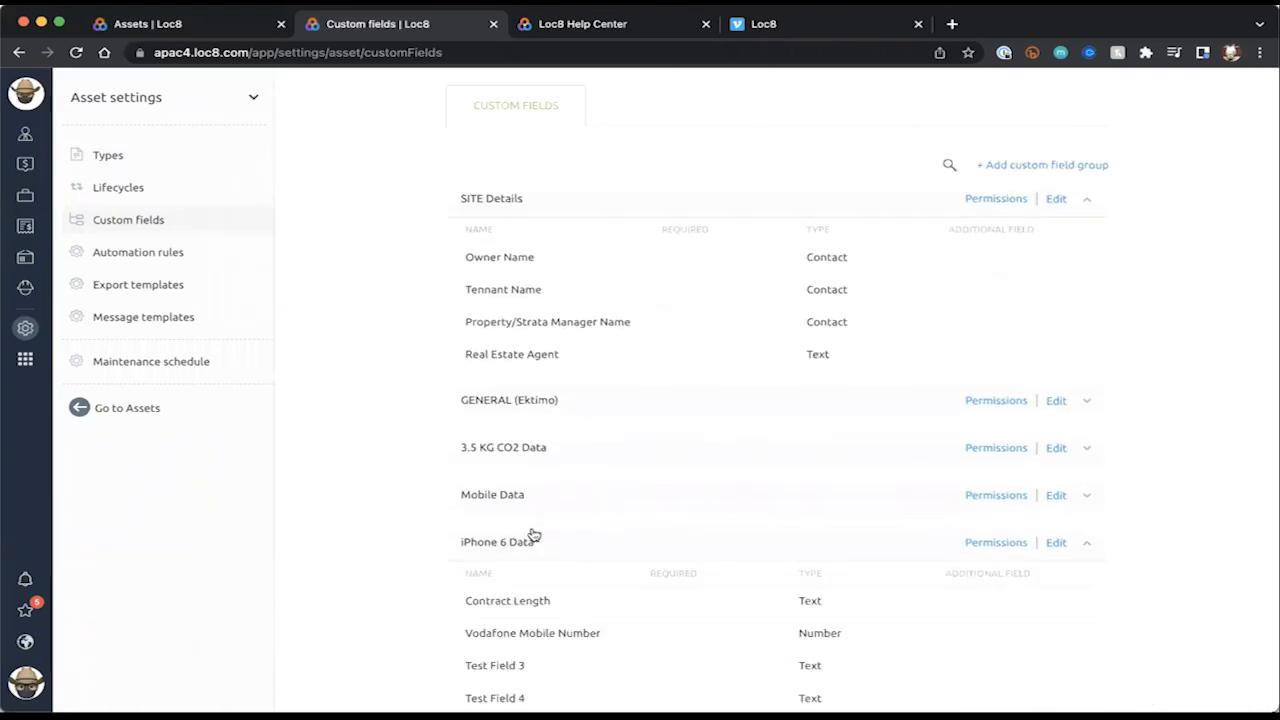
pyautogui.scroll(-1, 1035, 611)
pyautogui.scroll(-1, 1035, 611)
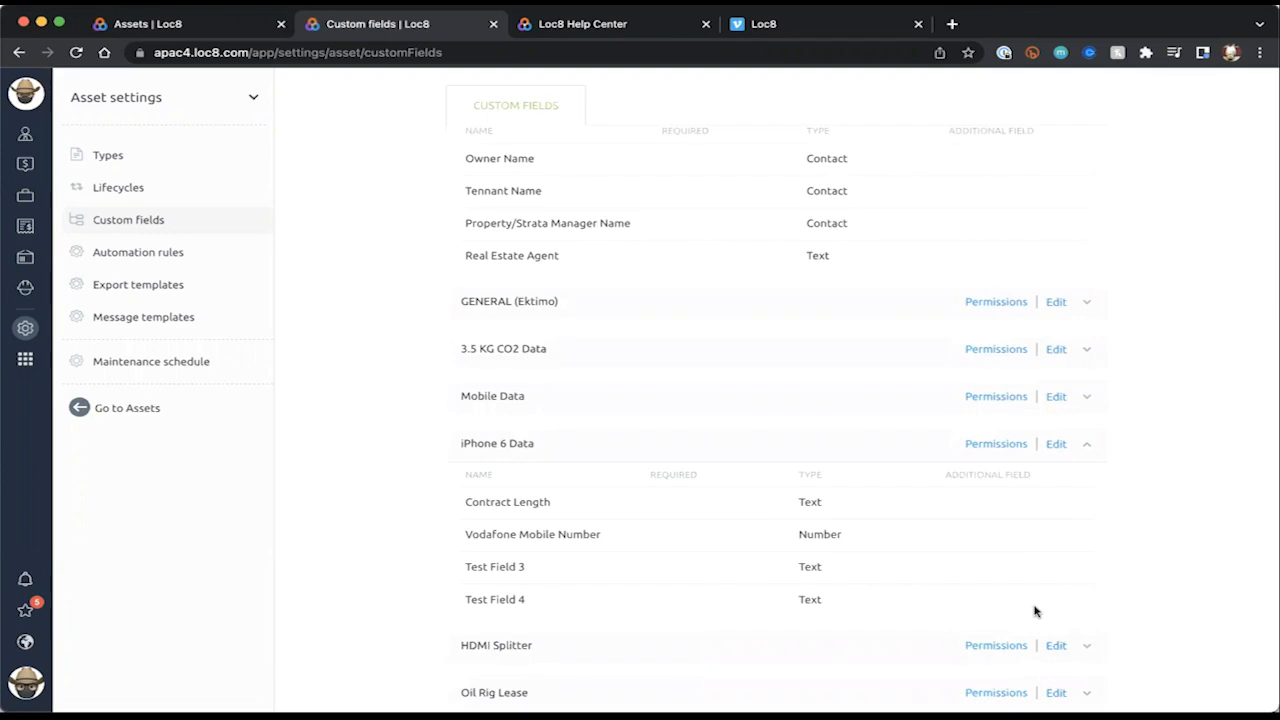
pyautogui.click(508, 400)
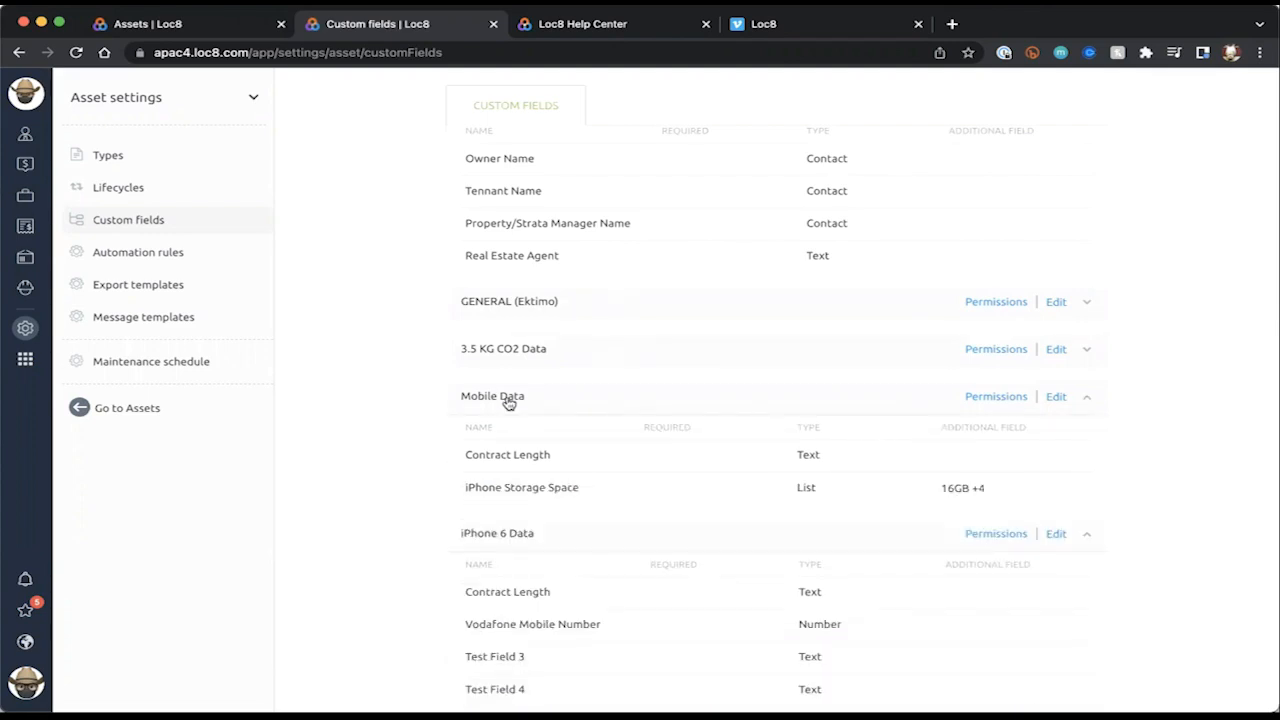
# - Edit the Mobile Data group, add 512GB to the iPhone Storage Space list options, and save the group
pyautogui.click(1056, 398)
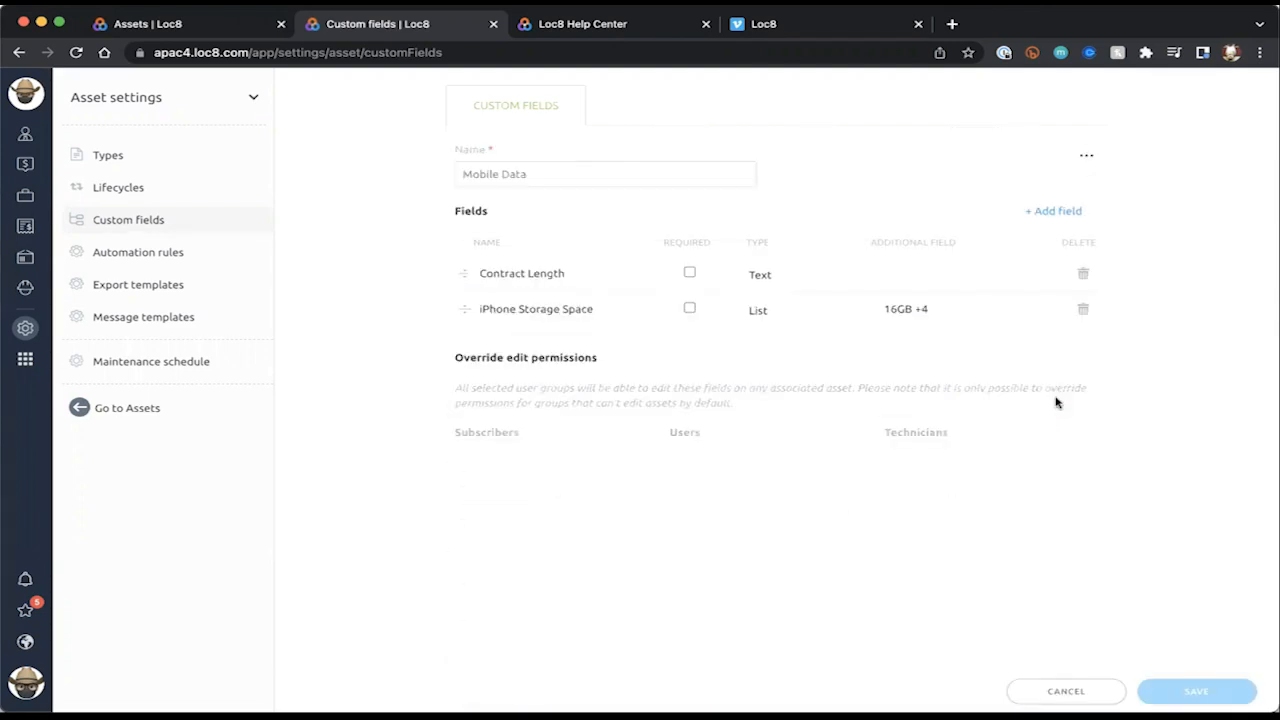
pyautogui.click(910, 311)
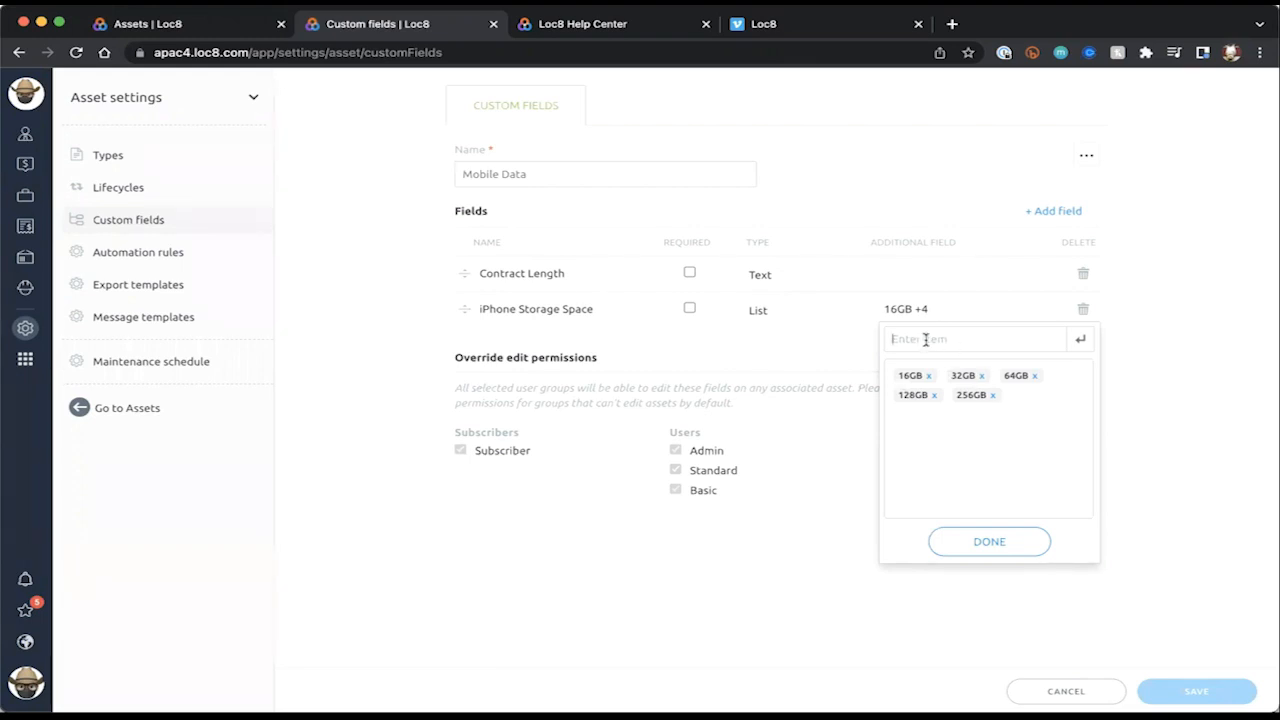
pyautogui.write('512GB')
pyautogui.press('Return')
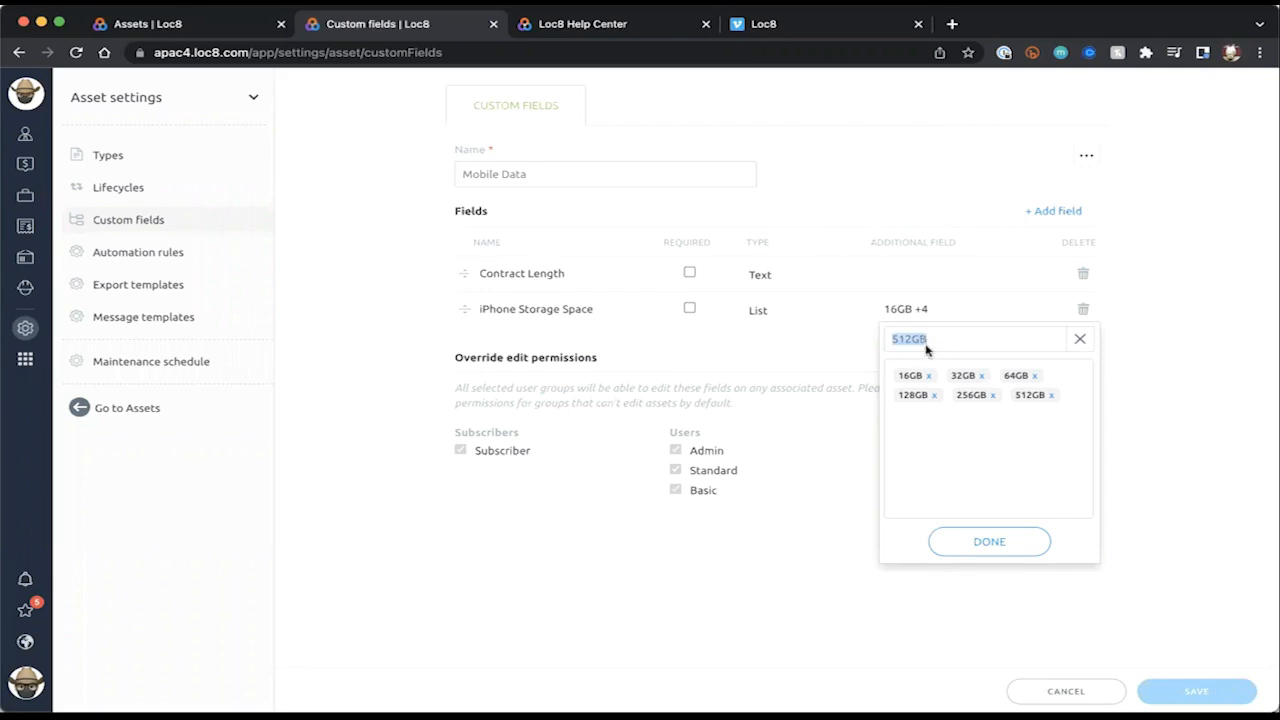
pyautogui.click(990, 542)
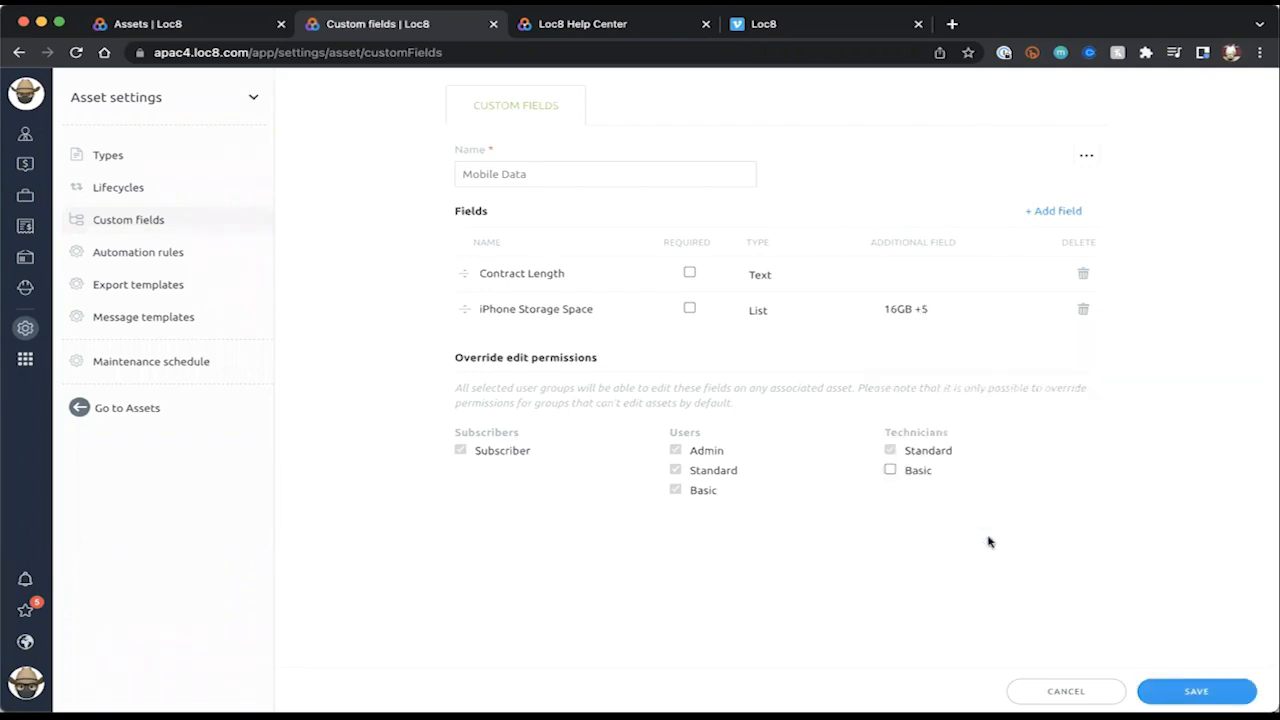
pyautogui.click(1184, 684)
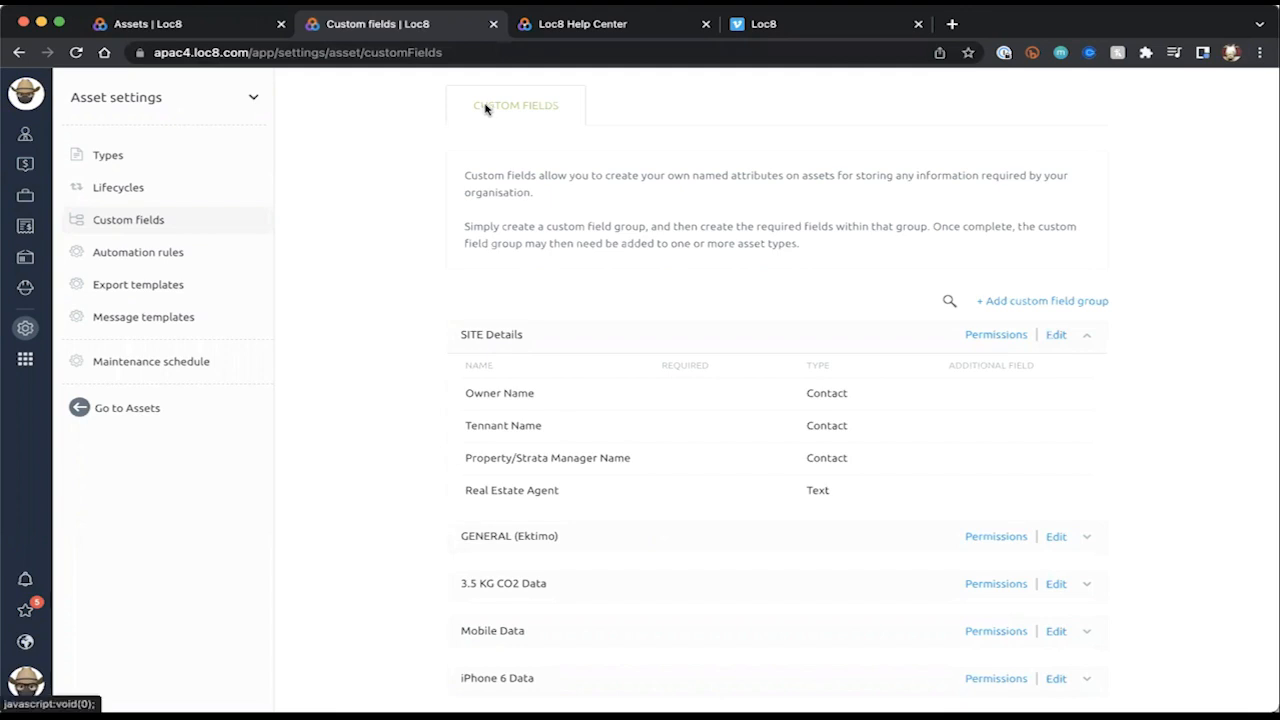
# - Add the iPhone Storage Space column to the asset list and sort the assets by it in descending order
pyautogui.click(172, 22)
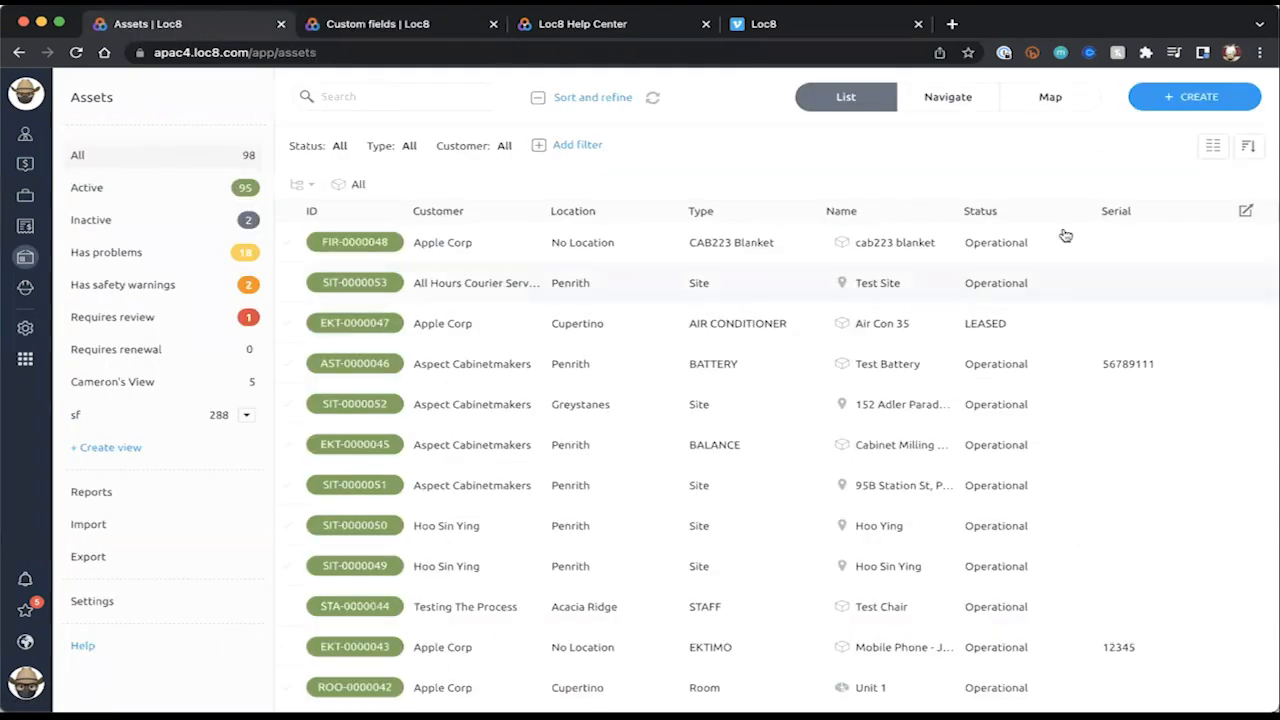
pyautogui.click(1216, 147)
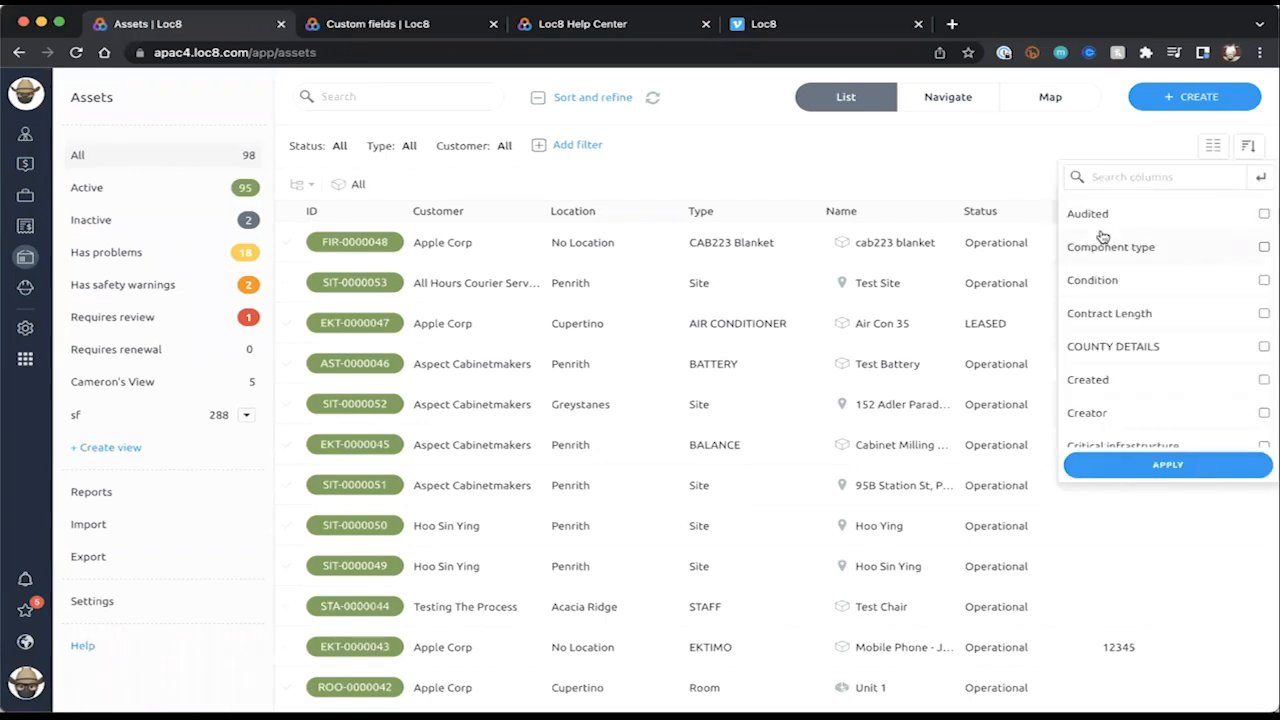
pyautogui.write('ipho')
pyautogui.click(1090, 213)
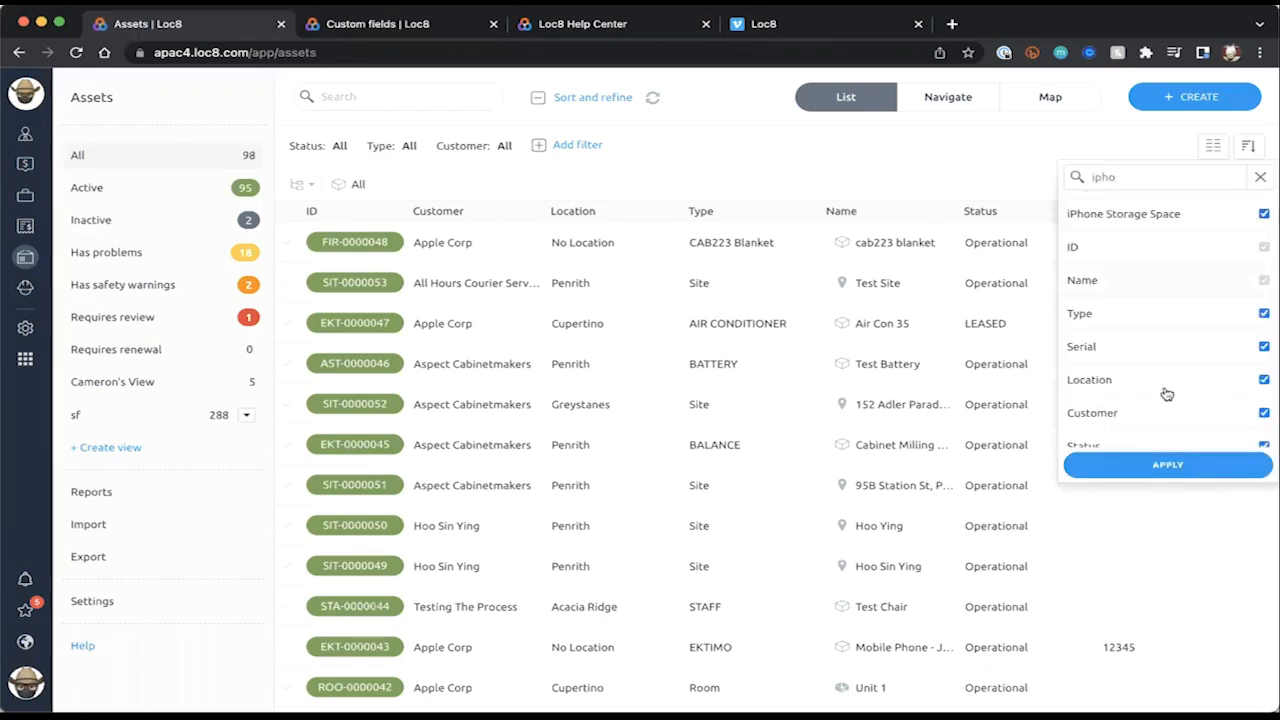
pyautogui.click(1180, 471)
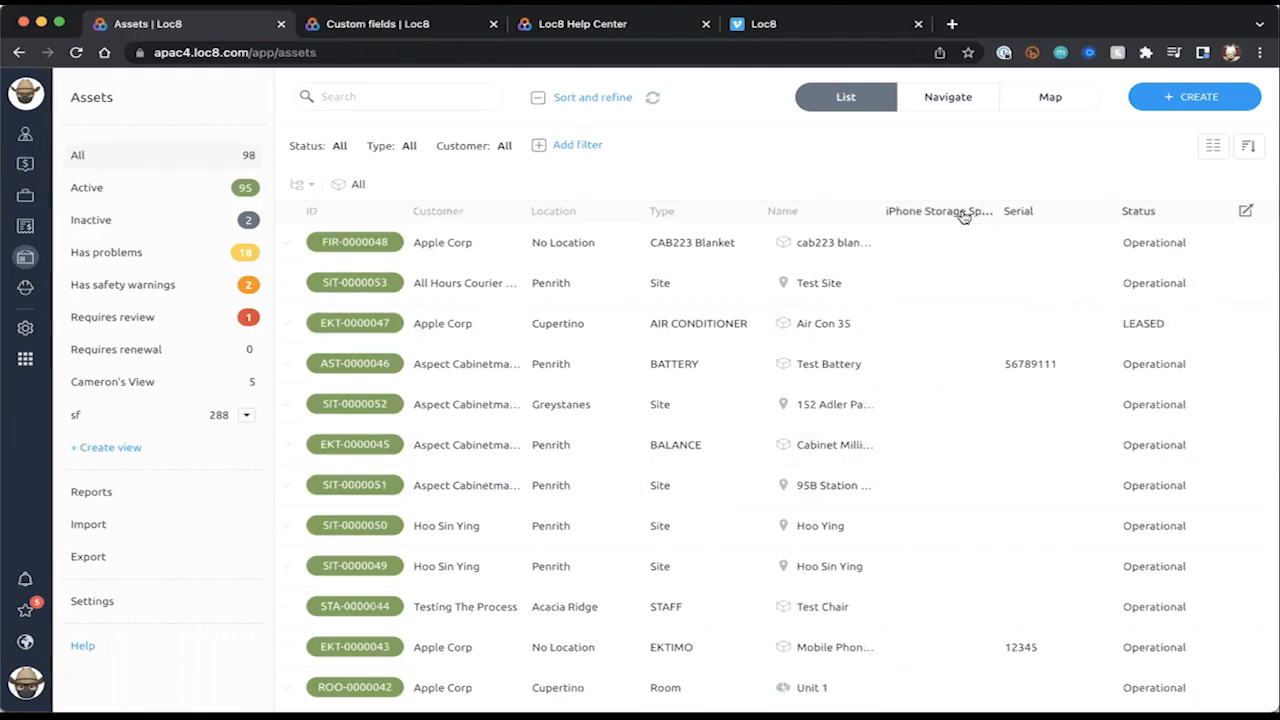
pyautogui.click(994, 211)
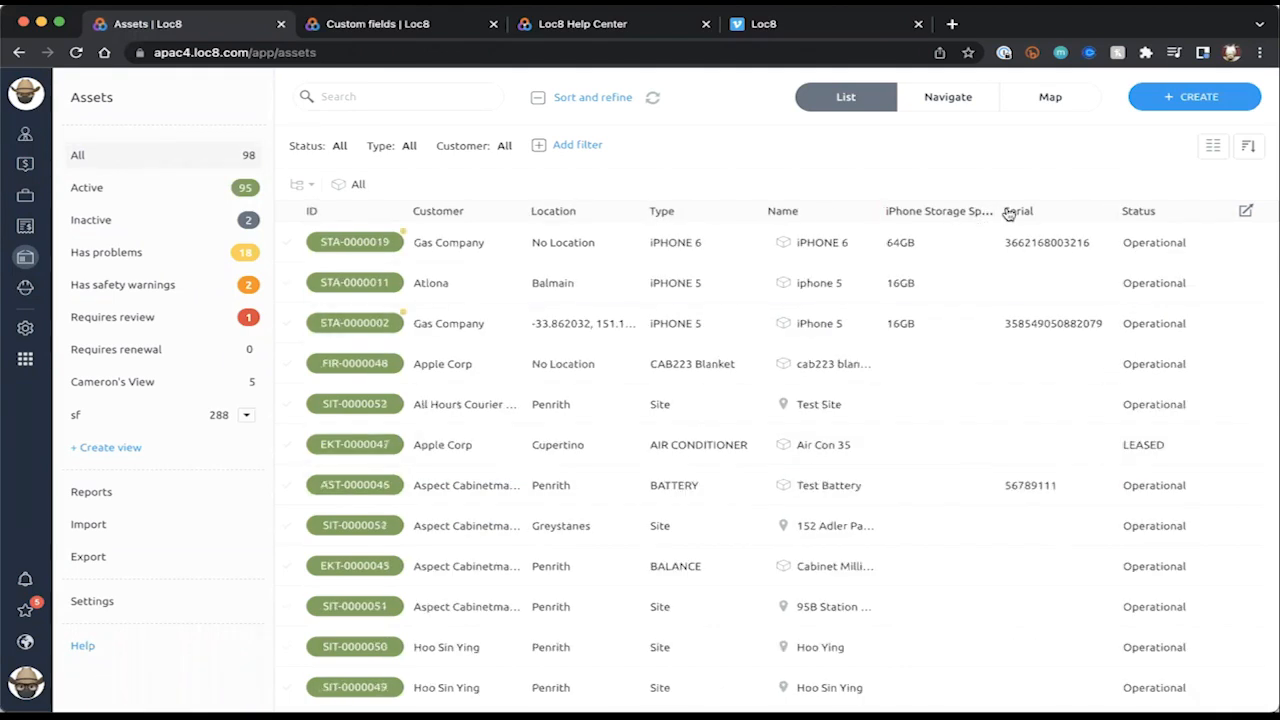
pyautogui.moveTo(997, 210)
pyautogui.mouseDown()
pyautogui.moveTo(1086, 214)
pyautogui.moveTo(975, 208)
pyautogui.mouseUp()
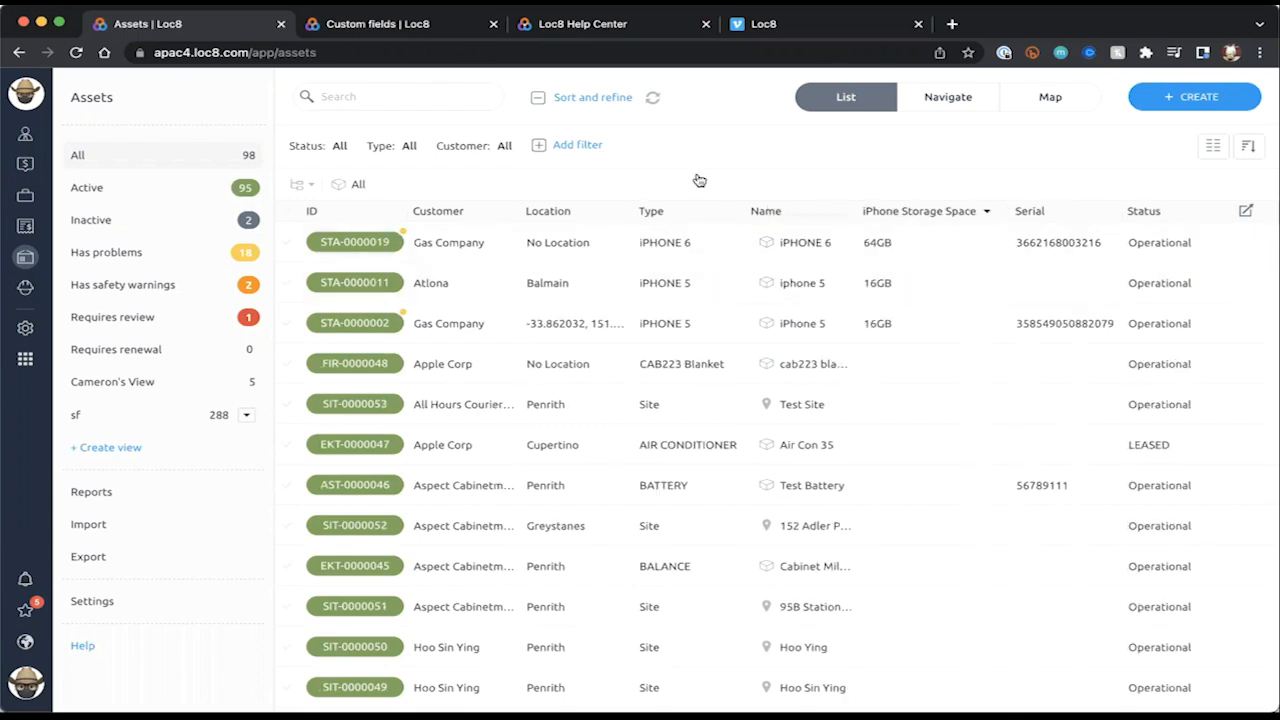
# - Open the SITE Details and iPhone 6 Data custom field groups in edit mode and examine their fields and edit permissions
pyautogui.click(356, 20)
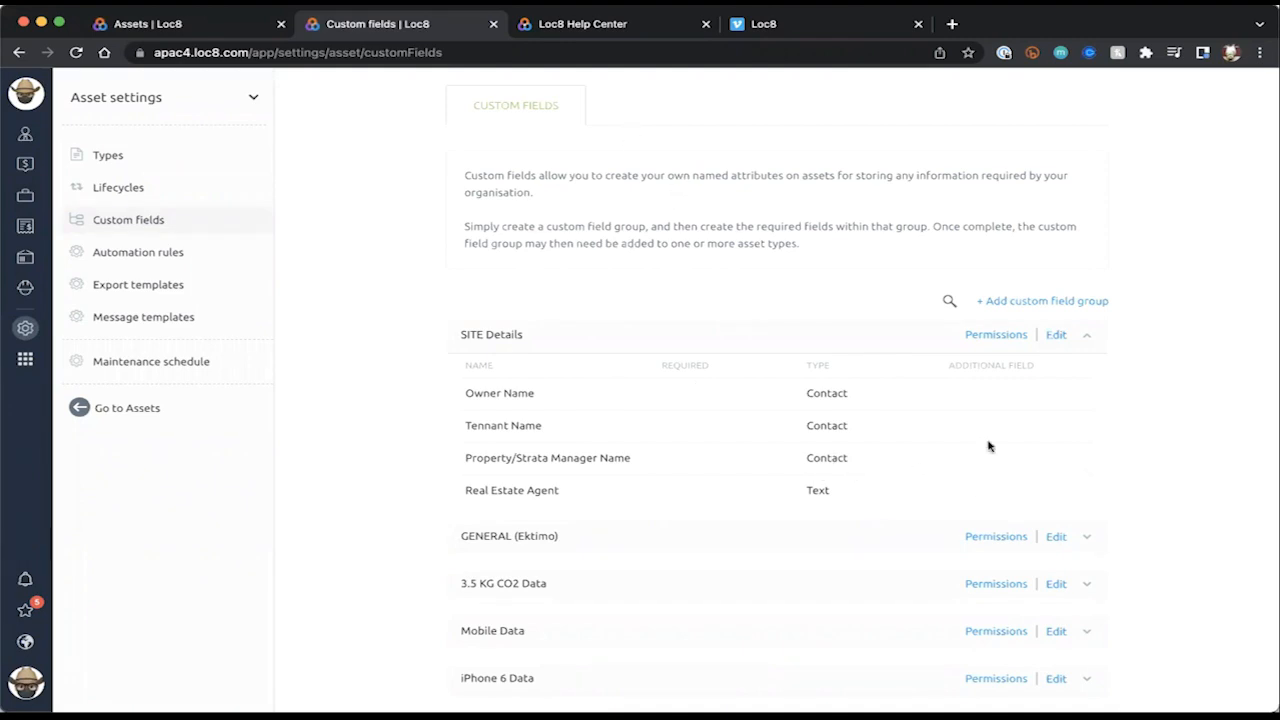
pyautogui.click(1057, 335)
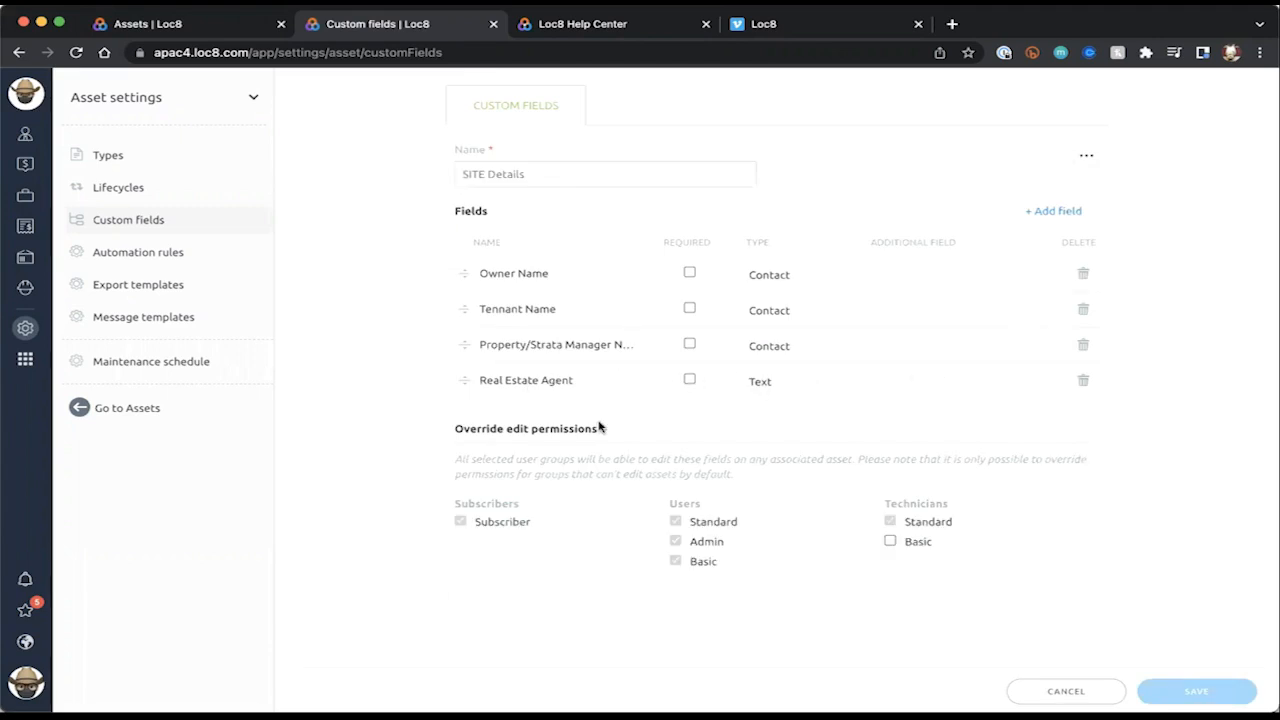
pyautogui.click(1060, 689)
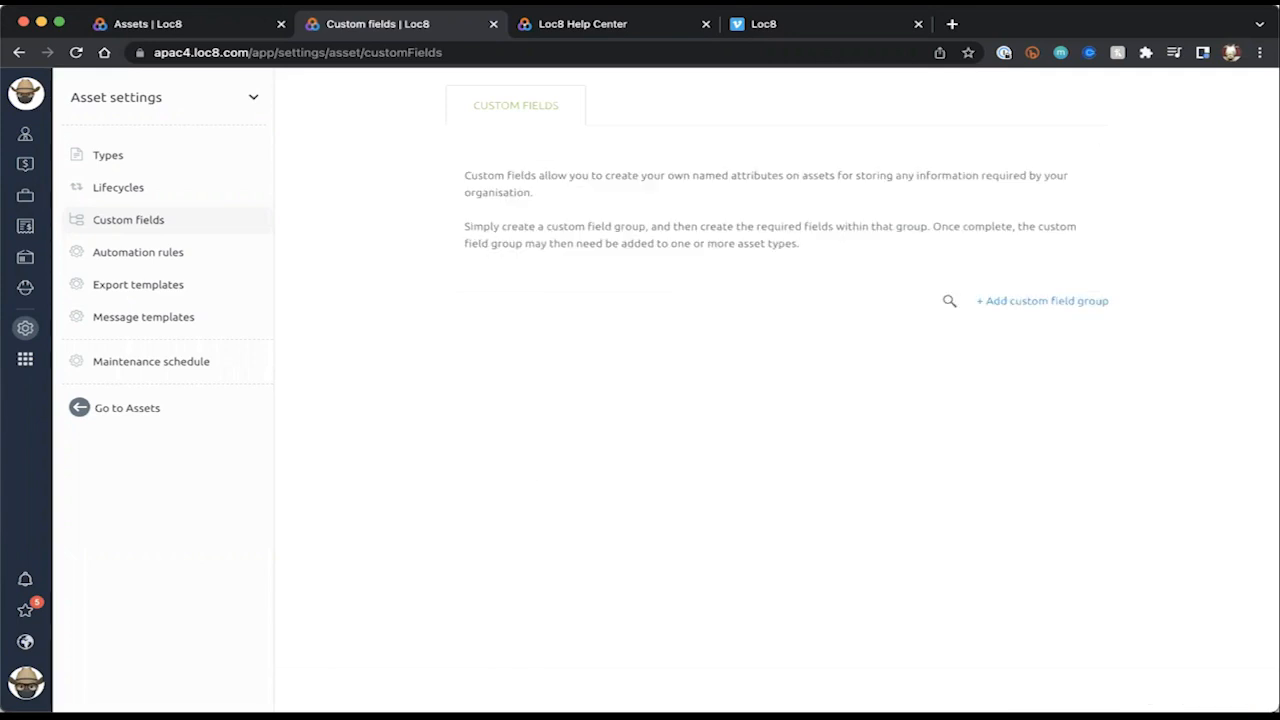
pyautogui.scroll(-2, 1055, 559)
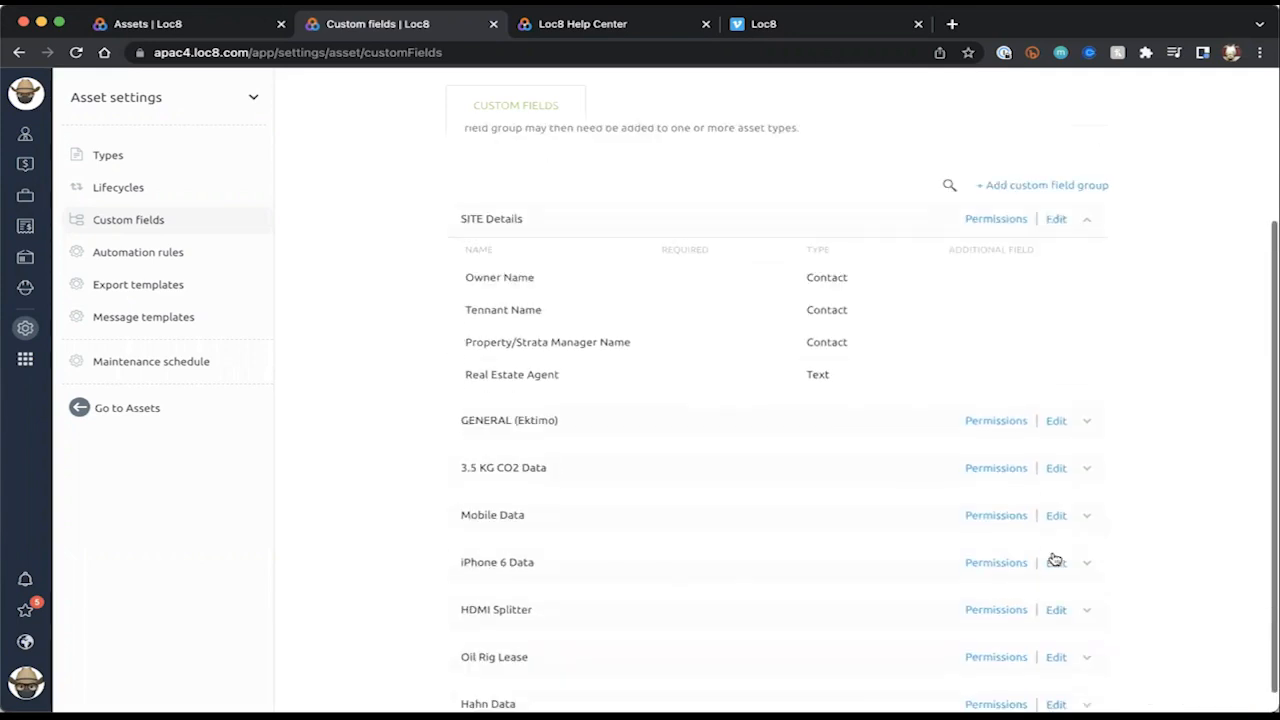
pyautogui.click(1090, 563)
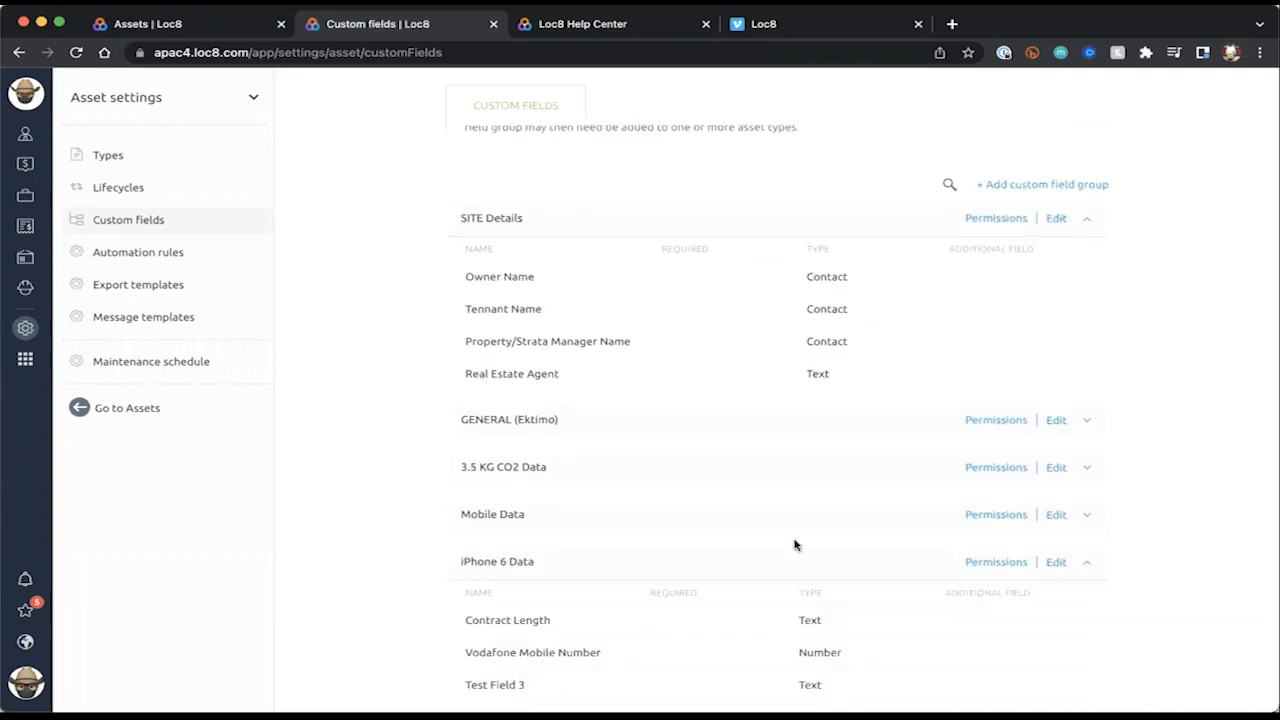
pyautogui.scroll(-2, 798, 546)
pyautogui.click(1056, 456)
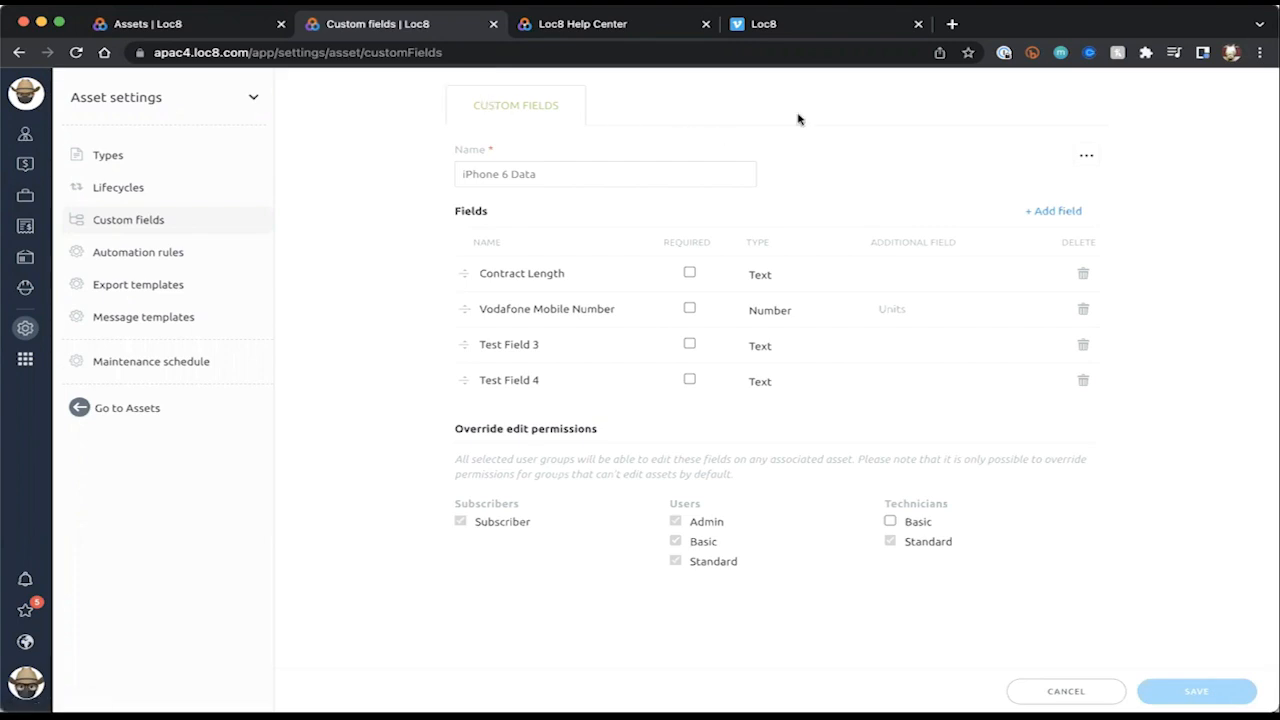
# - View the Loc8 Help Center and the Loc8 Vimeo channel, dismissing the cashback offer on the Vimeo page
pyautogui.click(160, 27)
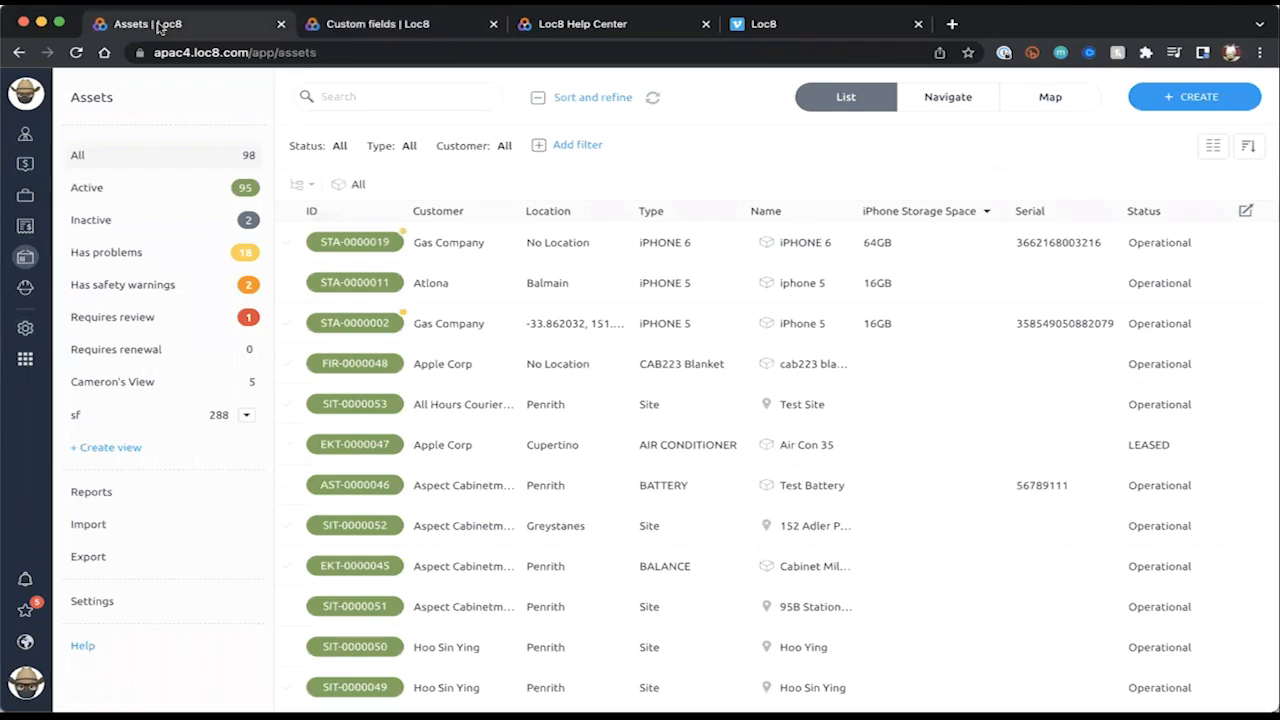
pyautogui.hotkey('ctrl', 'Tab')
pyautogui.hotkey('ctrl', 'Tab')
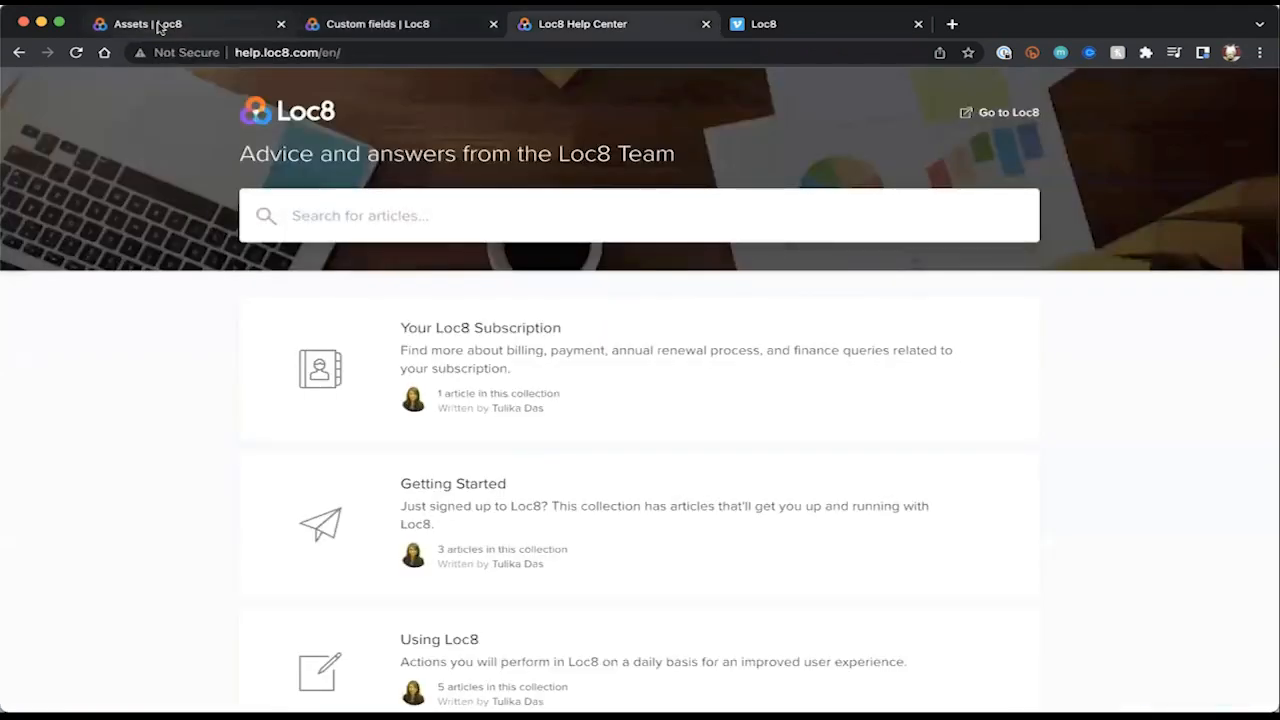
pyautogui.hotkey('ctrl', 'Tab')
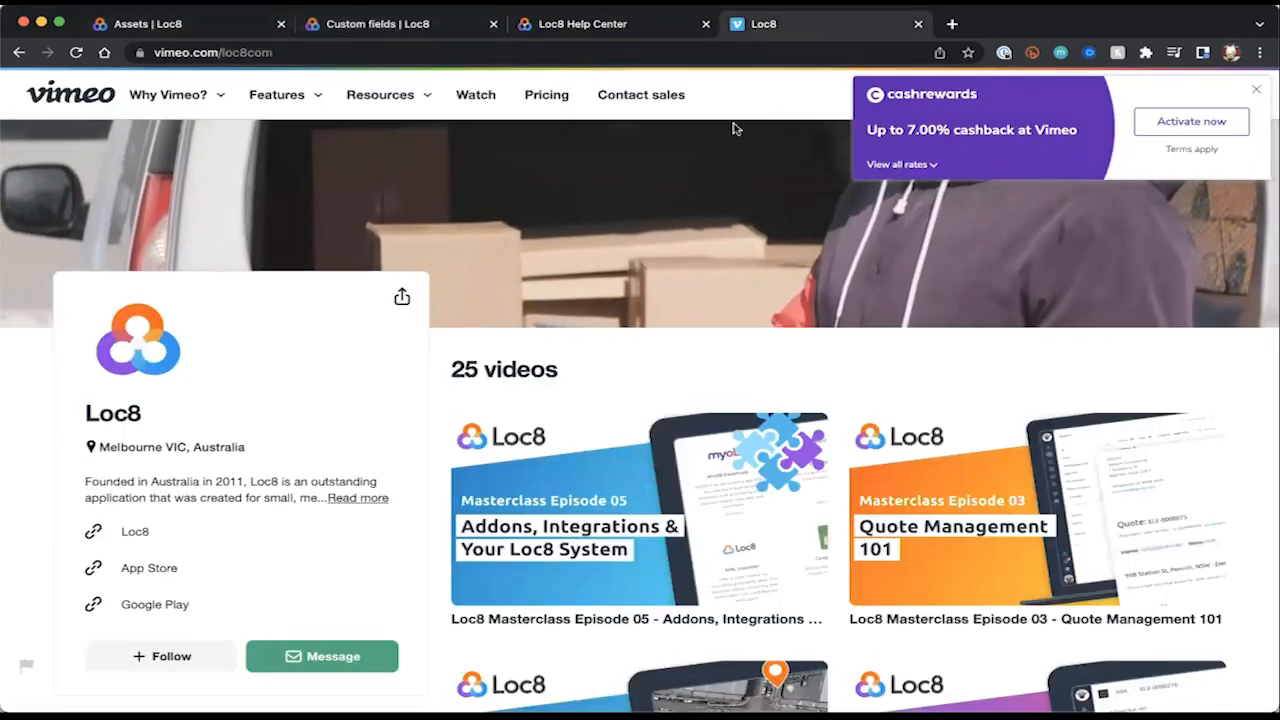
pyautogui.click(1256, 89)
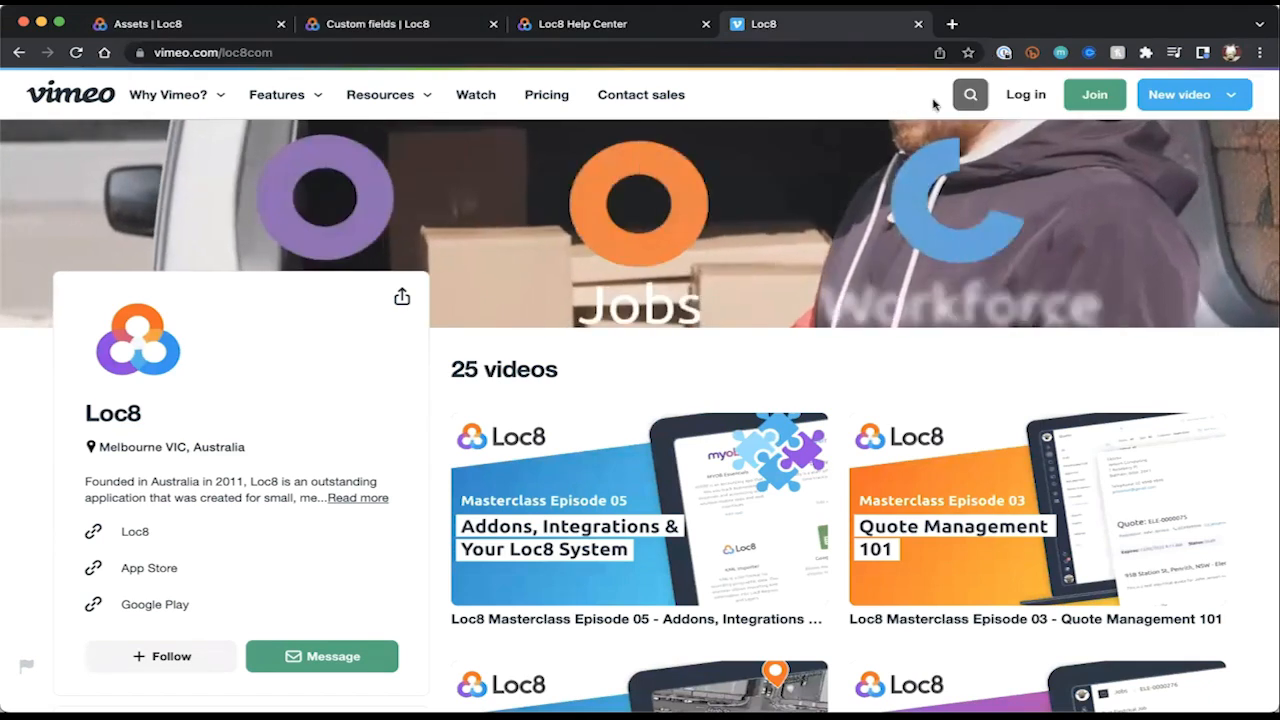
# - Return to the asset list, find the Help entry among the personal account options, and close them
pyautogui.click(170, 28)
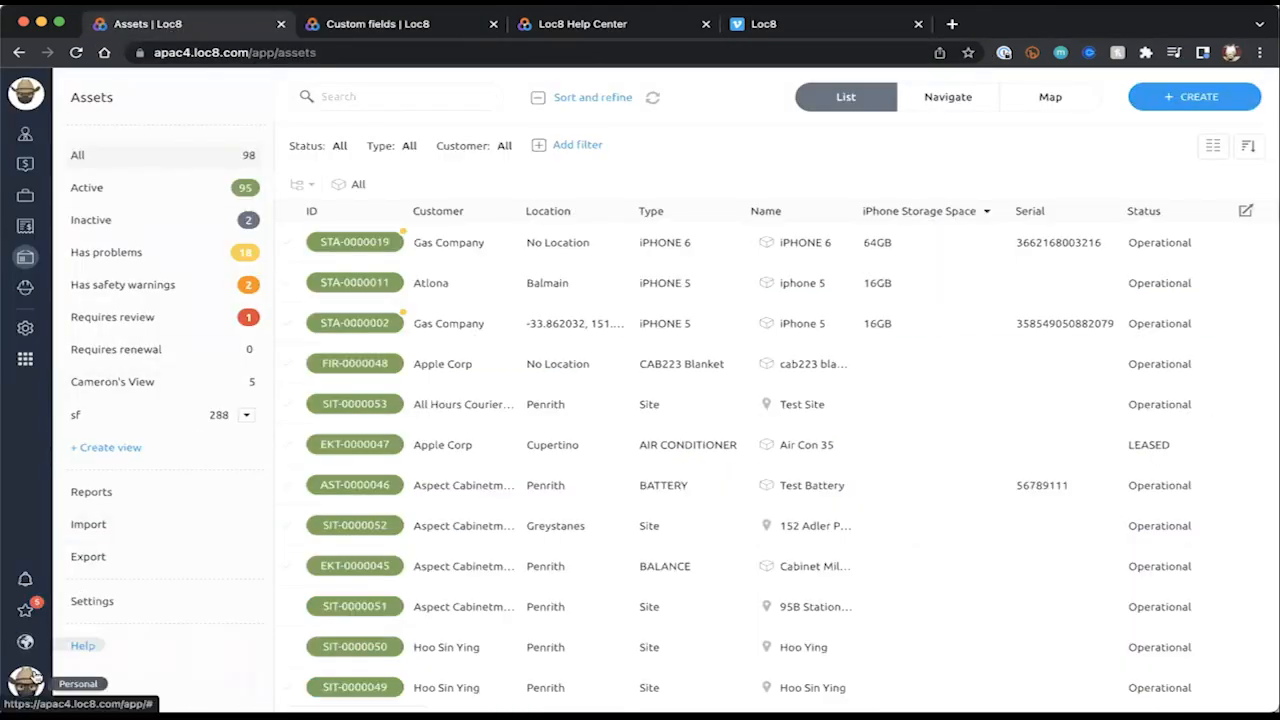
pyautogui.click(35, 678)
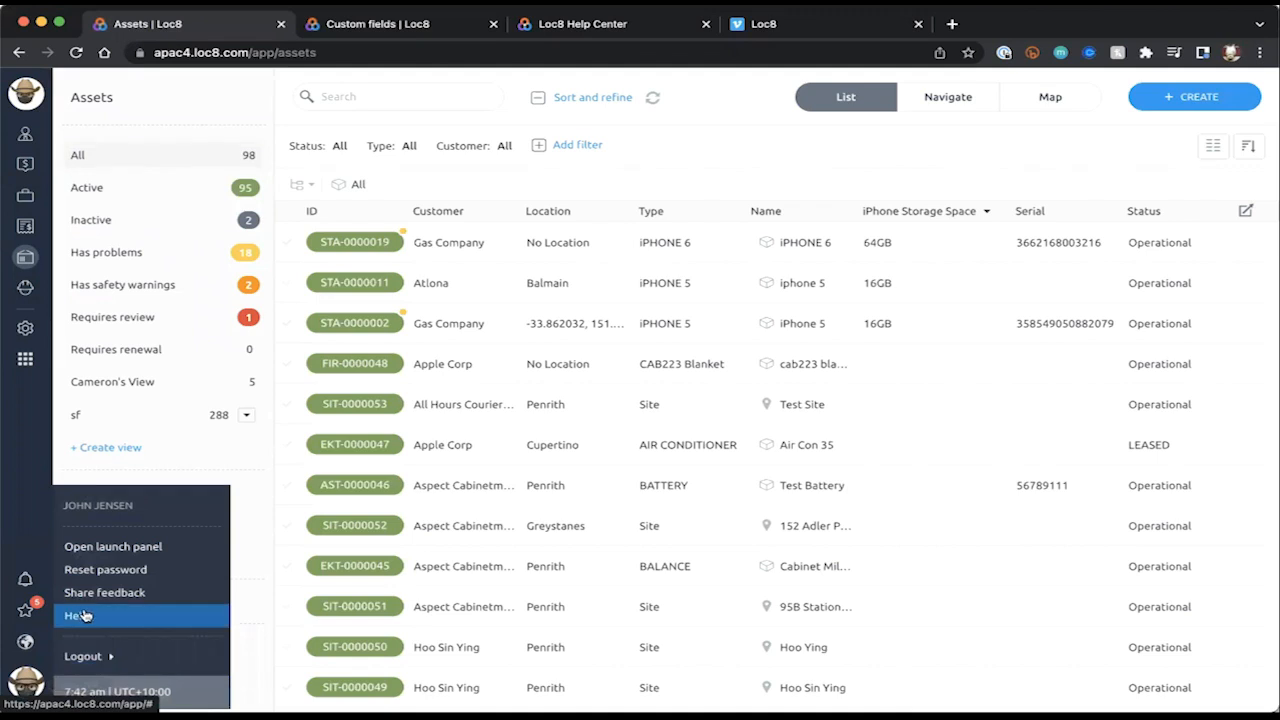
pyautogui.click(728, 178)
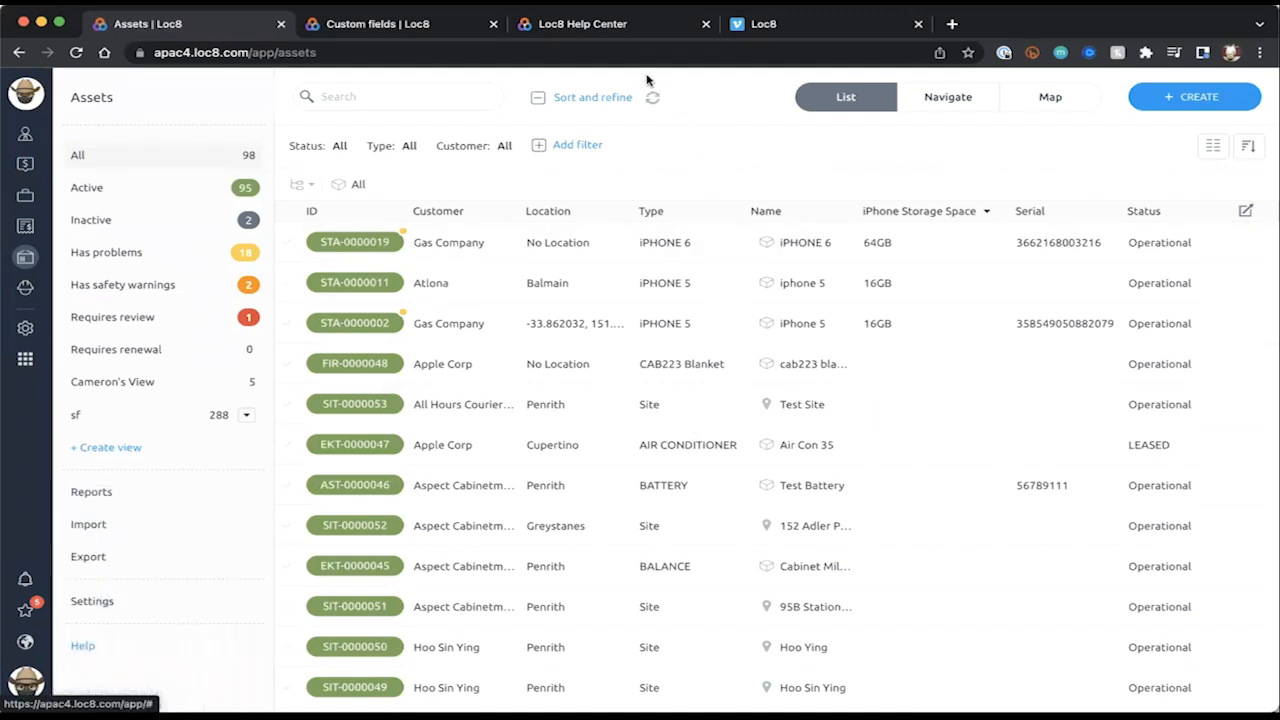